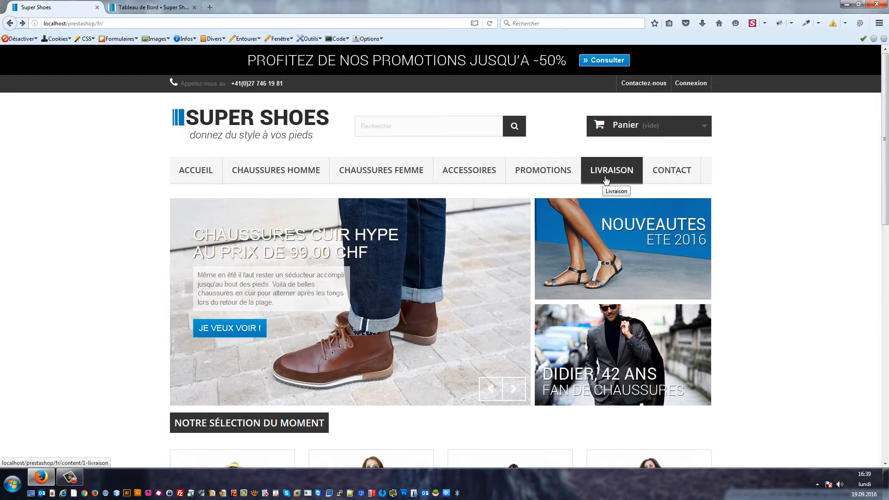
- Open the shop's Livraison page and examine the layout of its content
{"action": "left_click", "coordinate": [606, 180]}
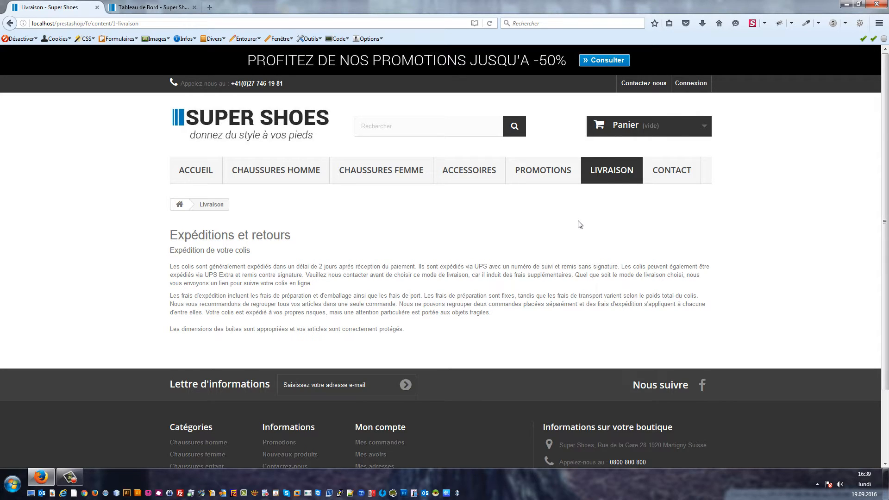
{"action": "left_click", "coordinate": [610, 179]}
{"action": "left_click_drag", "start_coordinate": [382, 318], "coordinate": [188, 257]}
{"action": "left_click", "coordinate": [189, 257]}
- Switch to the back office and open the advanced settings of the default-bootstrap theme
{"action": "left_click", "coordinate": [152, 7]}
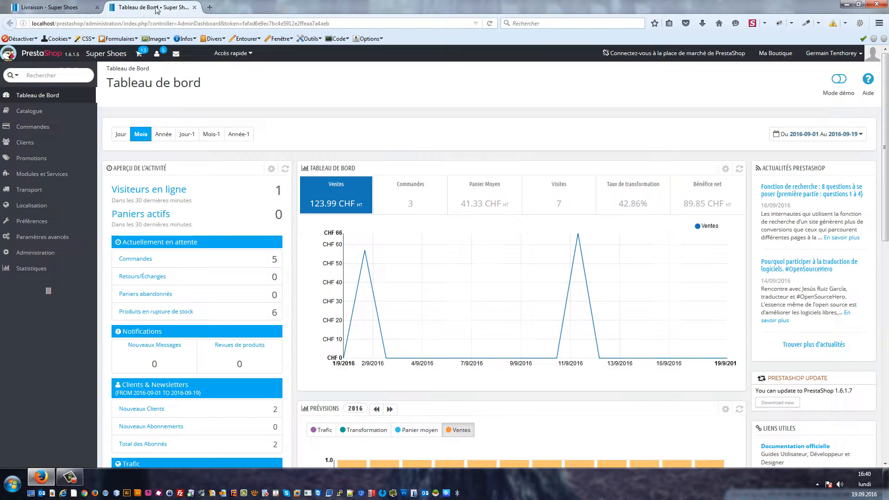
{"action": "mouse_move", "coordinate": [73, 223]}
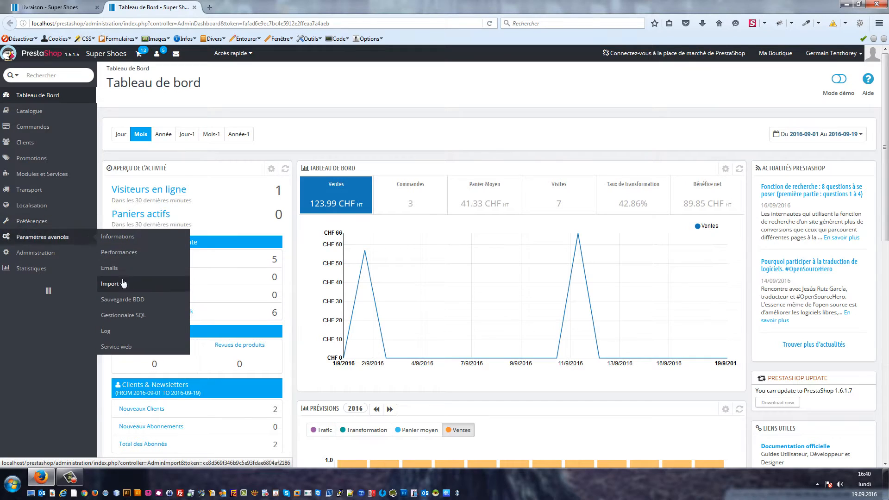
{"action": "left_click", "coordinate": [118, 283]}
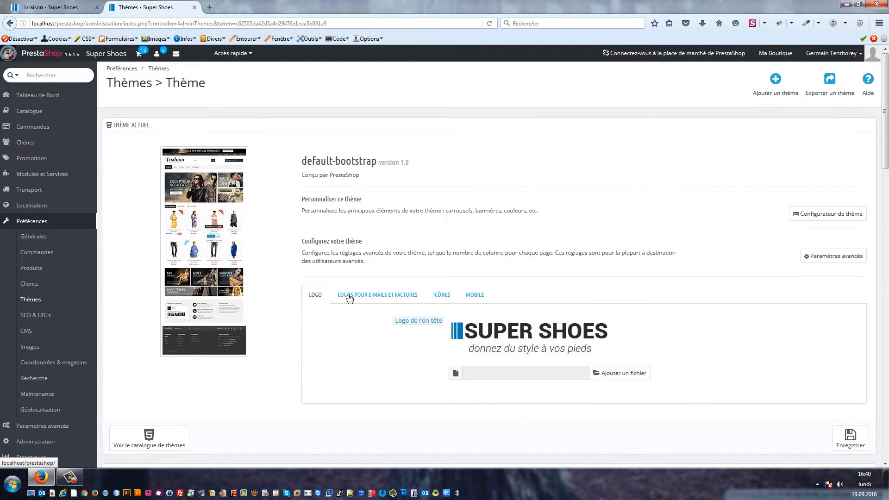
{"action": "left_click", "coordinate": [842, 266]}
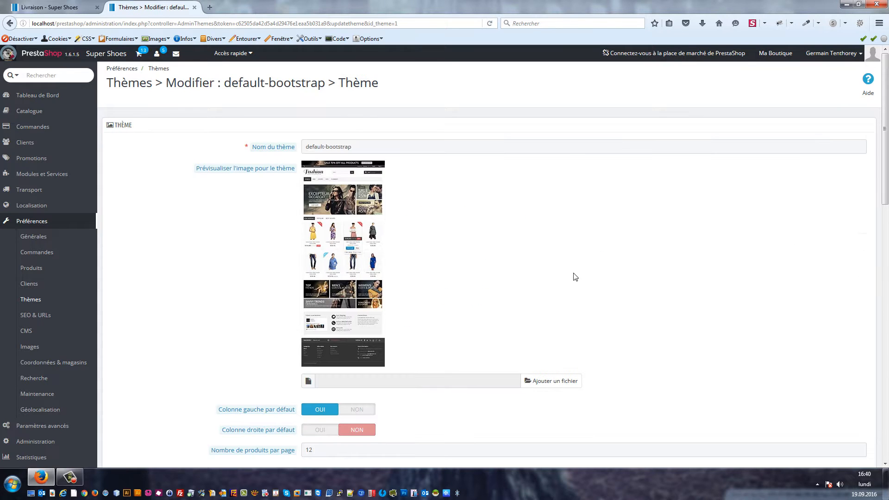
- Enable the left column for cms pages in the theme's column appearance table
{"action": "scroll", "coordinate": [551, 270], "scroll_direction": "down", "scroll_amount": 3}
{"action": "scroll", "coordinate": [551, 270], "scroll_direction": "down", "scroll_amount": 6}
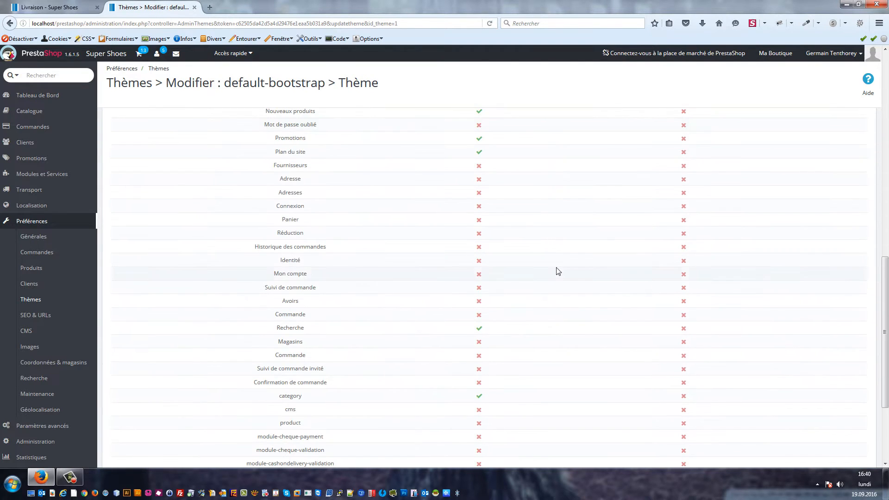
{"action": "scroll", "coordinate": [486, 333], "scroll_direction": "down", "scroll_amount": 1}
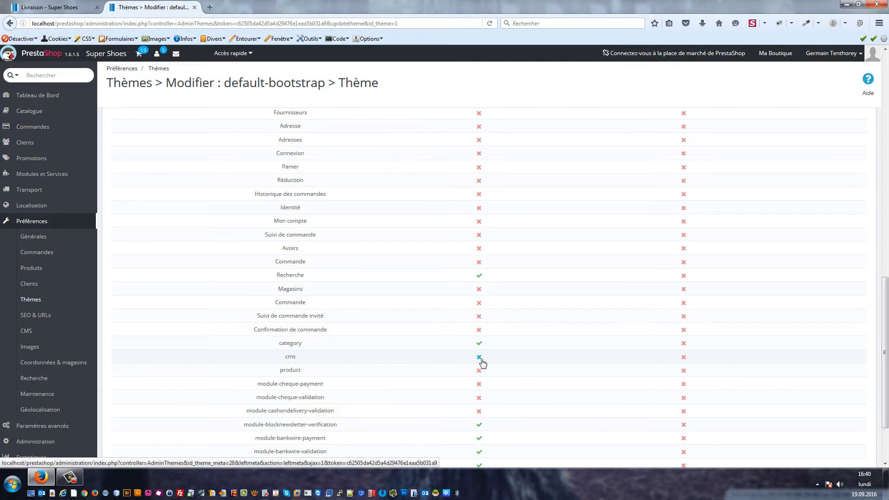
{"action": "scroll", "coordinate": [483, 334], "scroll_direction": "up", "scroll_amount": 5}
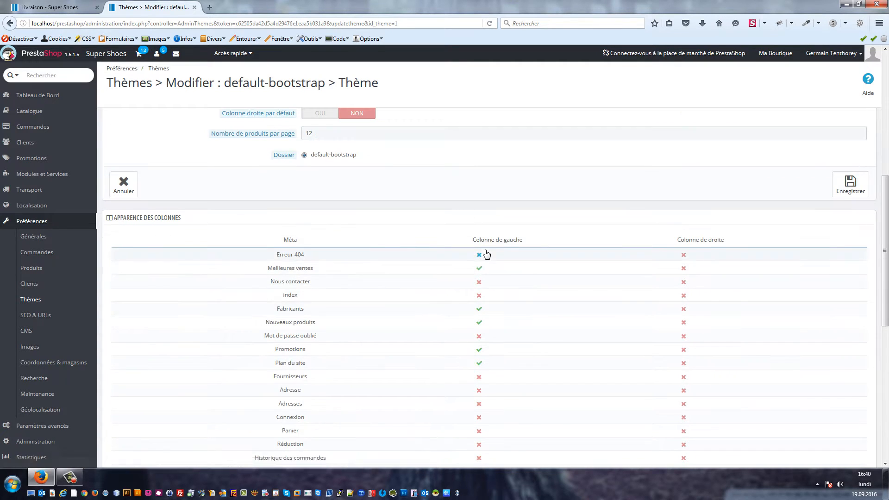
{"action": "scroll", "coordinate": [485, 259], "scroll_direction": "down", "scroll_amount": 5}
{"action": "scroll", "coordinate": [482, 294], "scroll_direction": "down", "scroll_amount": 3}
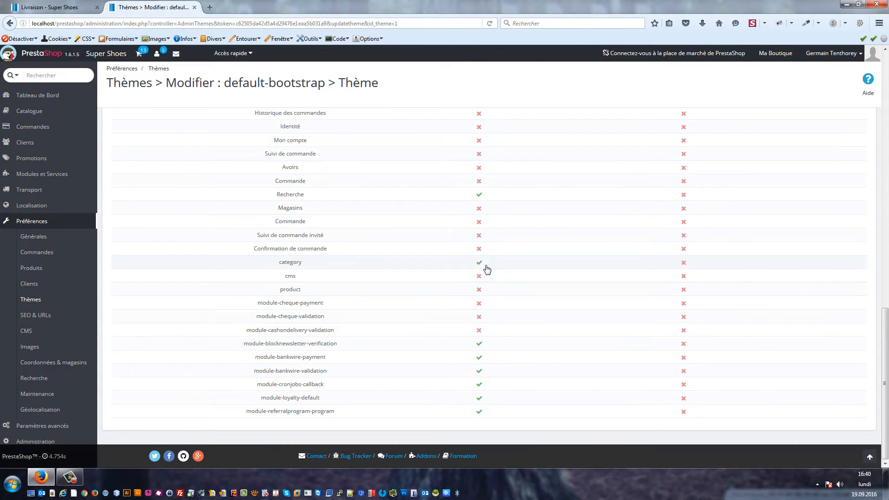
{"action": "left_click", "coordinate": [479, 276]}
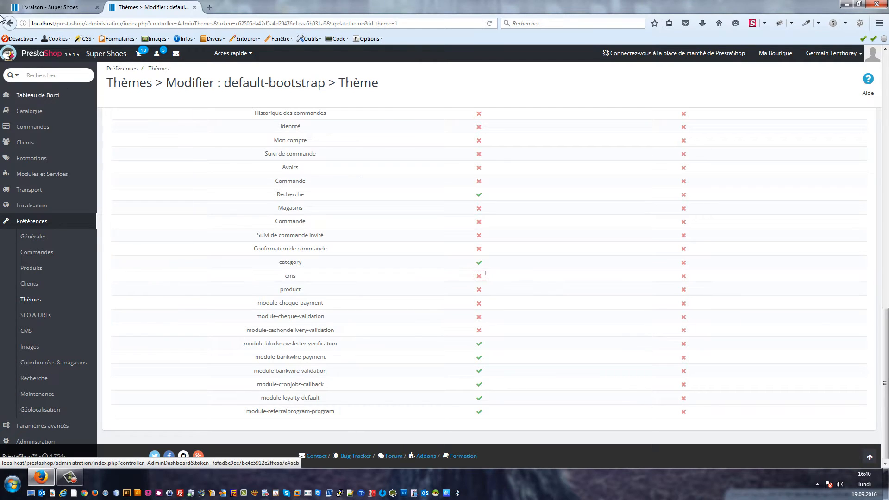
- Reload the shop's Livraison page and examine the blocks in its left column
{"action": "left_click", "coordinate": [51, 5]}
{"action": "key", "text": "F5"}
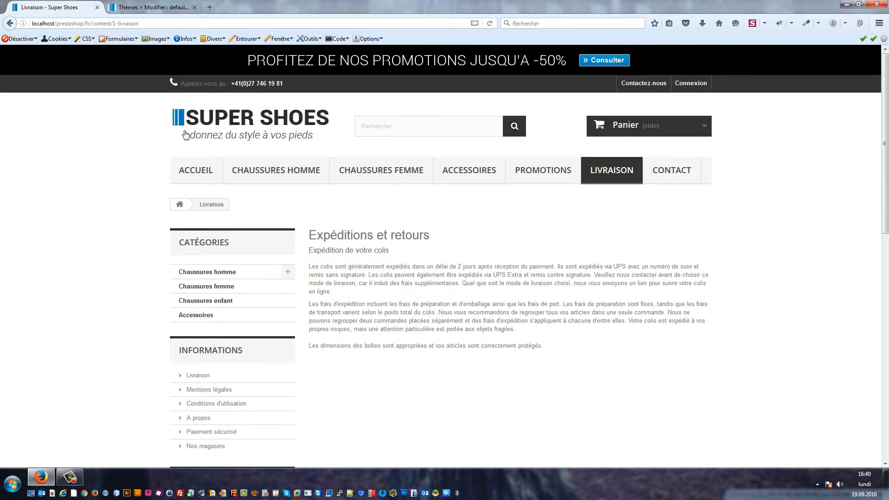
{"action": "scroll", "coordinate": [127, 179], "scroll_direction": "down", "scroll_amount": 8}
{"action": "scroll", "coordinate": [137, 175], "scroll_direction": "up", "scroll_amount": 7}
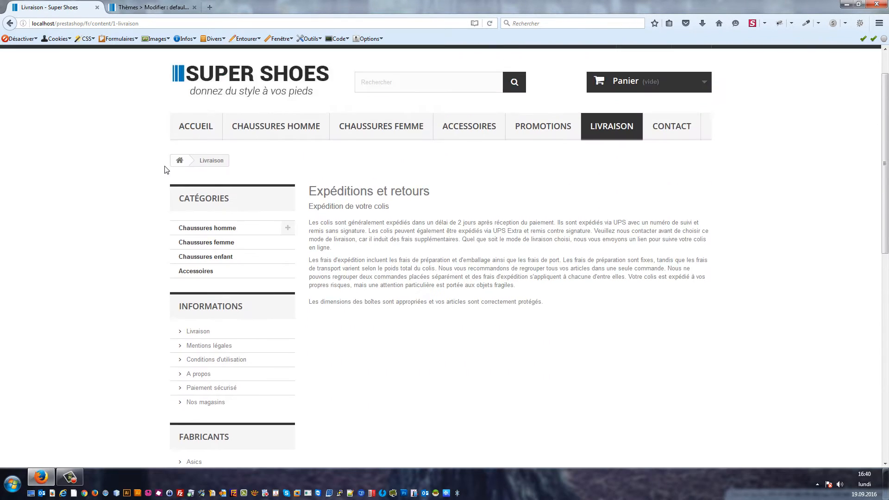
{"action": "scroll", "coordinate": [165, 169], "scroll_direction": "up", "scroll_amount": 2}
{"action": "scroll", "coordinate": [174, 167], "scroll_direction": "down", "scroll_amount": 2}
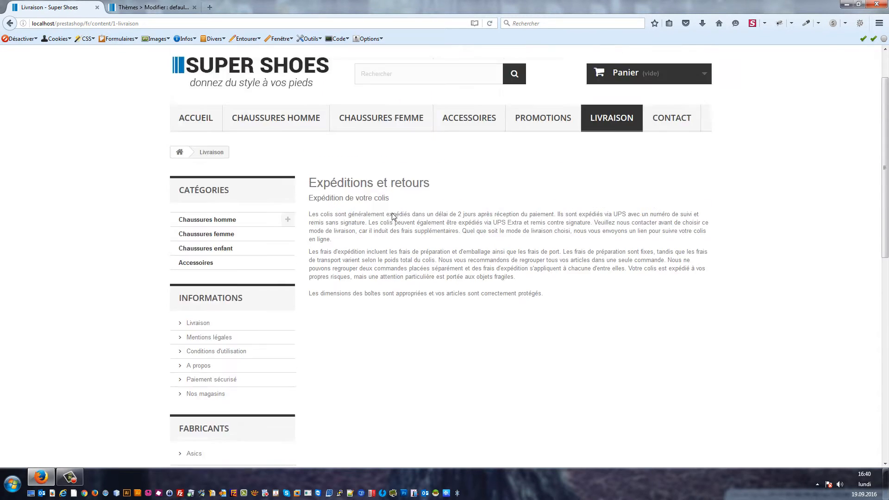
{"action": "scroll", "coordinate": [392, 217], "scroll_direction": "up", "scroll_amount": 2}
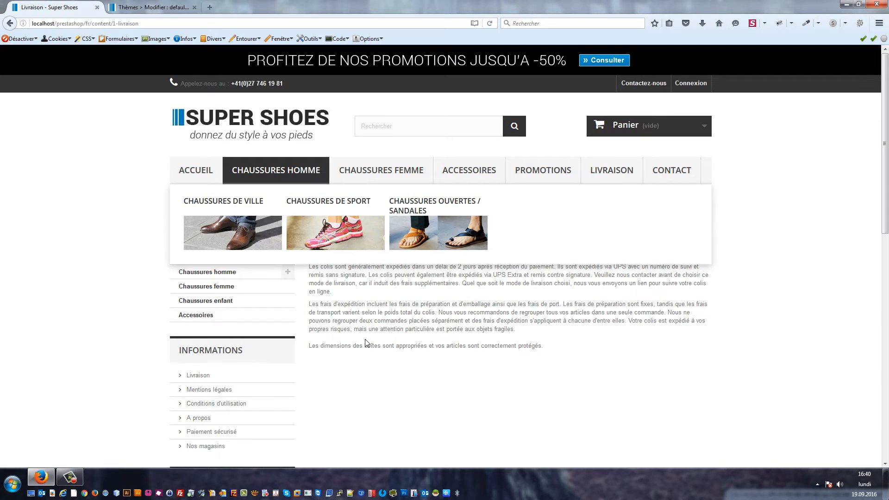
{"action": "scroll", "coordinate": [361, 333], "scroll_direction": "down", "scroll_amount": 5}
{"action": "scroll", "coordinate": [366, 312], "scroll_direction": "down", "scroll_amount": 3}
{"action": "scroll", "coordinate": [368, 311], "scroll_direction": "up", "scroll_amount": 6}
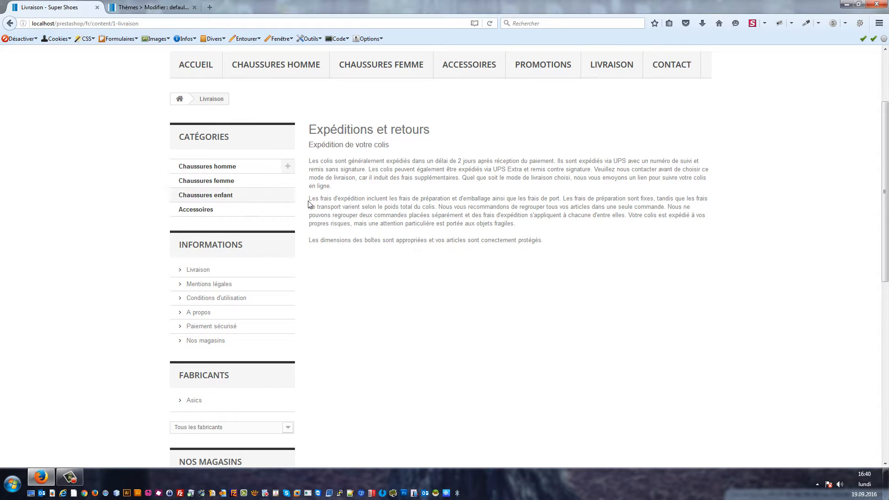
{"action": "scroll", "coordinate": [195, 195], "scroll_direction": "down", "scroll_amount": 1}
{"action": "scroll", "coordinate": [196, 194], "scroll_direction": "down", "scroll_amount": 2}
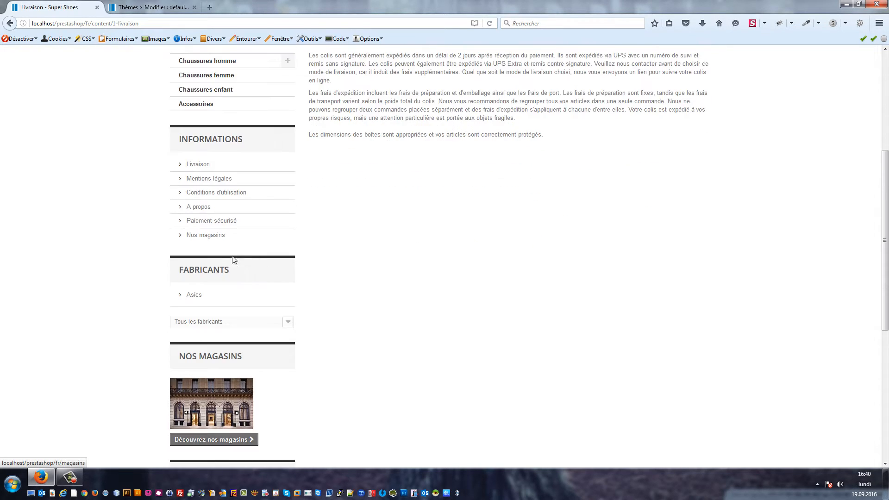
{"action": "scroll", "coordinate": [232, 260], "scroll_direction": "up", "scroll_amount": 3}
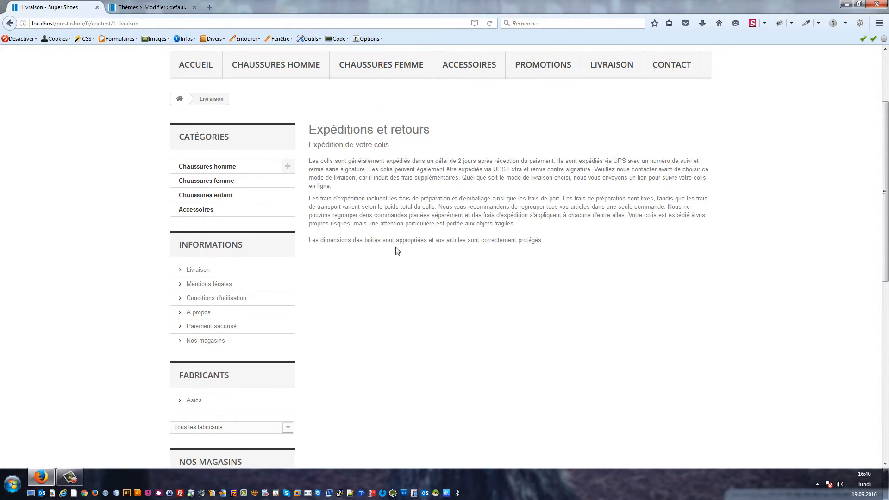
- Find the displayLeftColumn hook in the back office module positions with the search word "left" and compare it with the Livraison page
{"action": "left_click", "coordinate": [145, 6]}
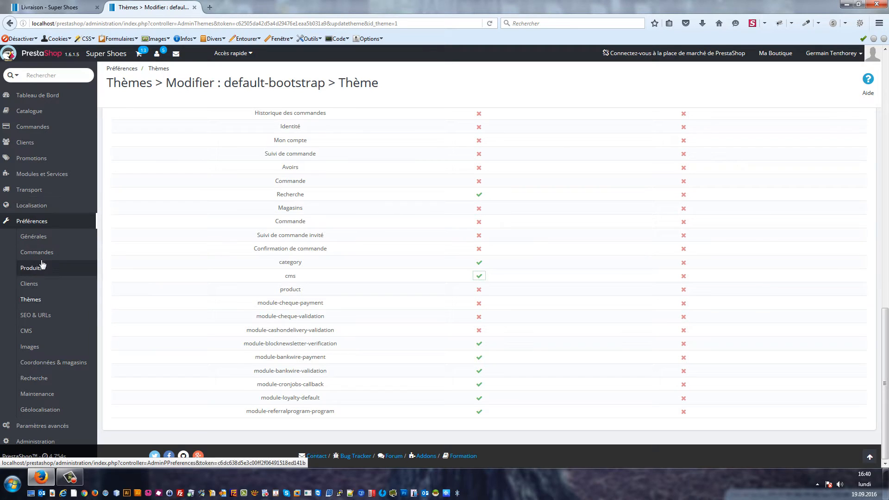
{"action": "mouse_move", "coordinate": [56, 177]}
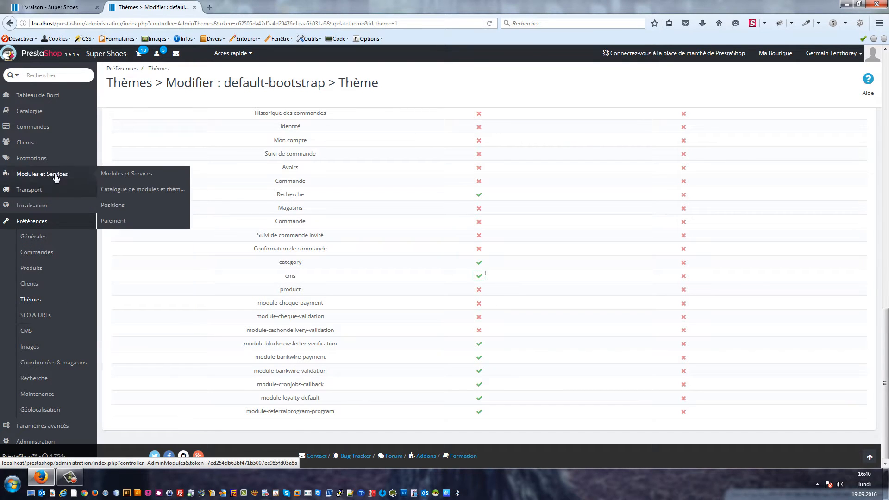
{"action": "left_click", "coordinate": [139, 188]}
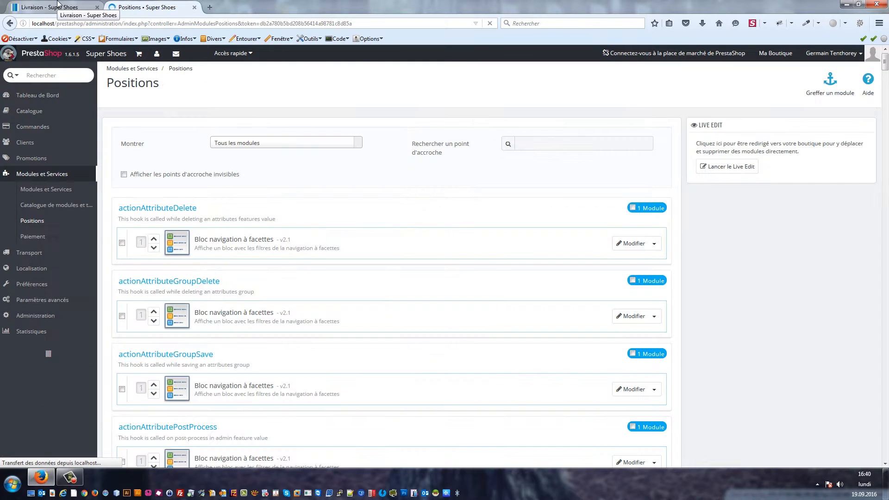
{"action": "key", "text": "ctrl+f"}
{"action": "type", "text": "left"}
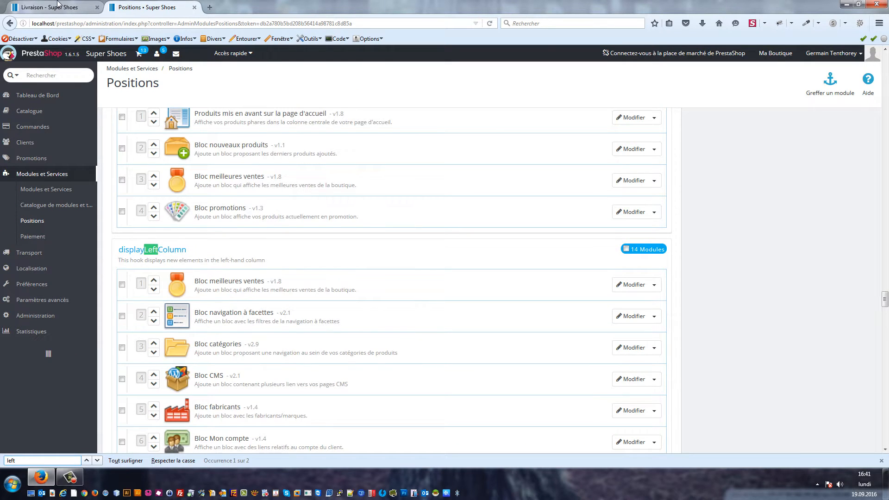
{"action": "scroll", "coordinate": [210, 181], "scroll_direction": "down", "scroll_amount": 3}
{"action": "left_click", "coordinate": [83, 9]}
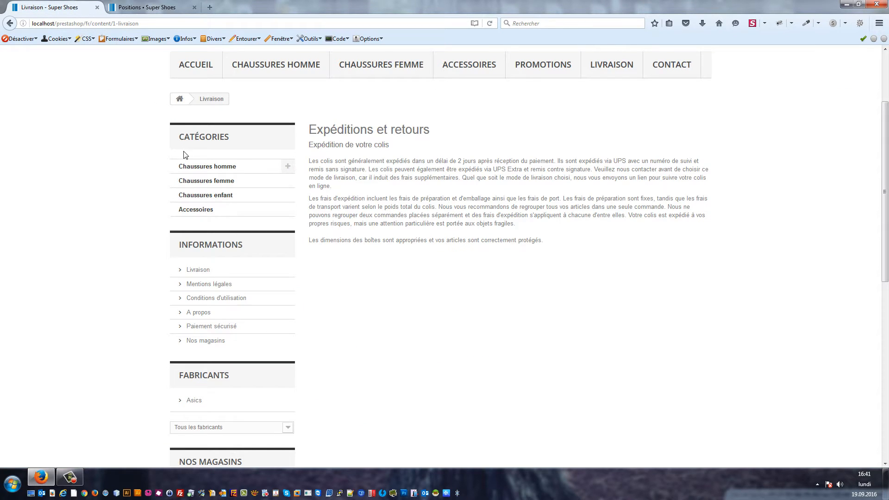
{"action": "left_click", "coordinate": [139, 5]}
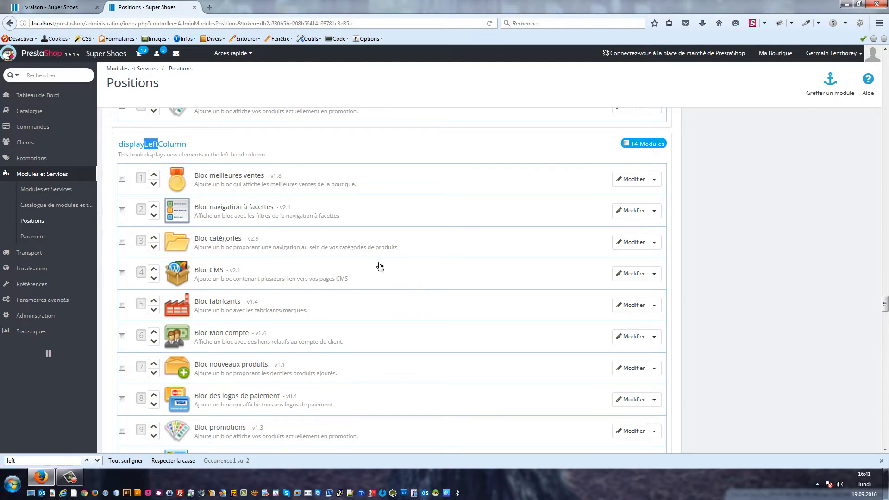
- Add cms to the display exceptions of Bloc catégories in displayLeftColumn, save it and check the shop's Livraison page
{"action": "left_click", "coordinate": [635, 244]}
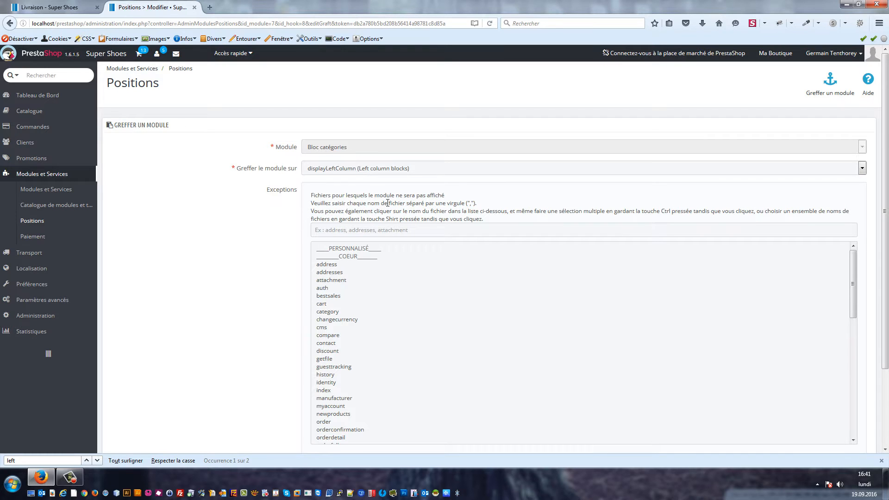
{"action": "scroll", "coordinate": [876, 286], "scroll_direction": "down", "scroll_amount": 3}
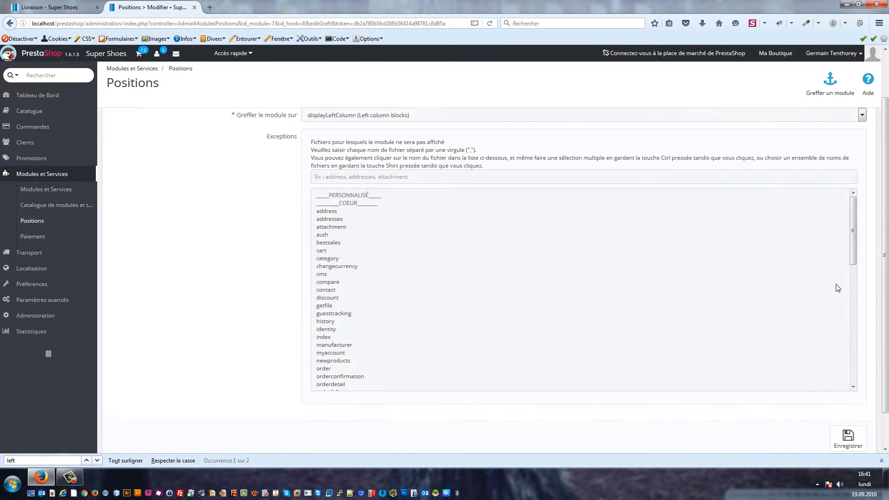
{"action": "scroll", "coordinate": [850, 287], "scroll_direction": "up", "scroll_amount": 3}
{"action": "scroll", "coordinate": [848, 293], "scroll_direction": "down", "scroll_amount": 4}
{"action": "scroll", "coordinate": [859, 370], "scroll_direction": "down", "scroll_amount": 5}
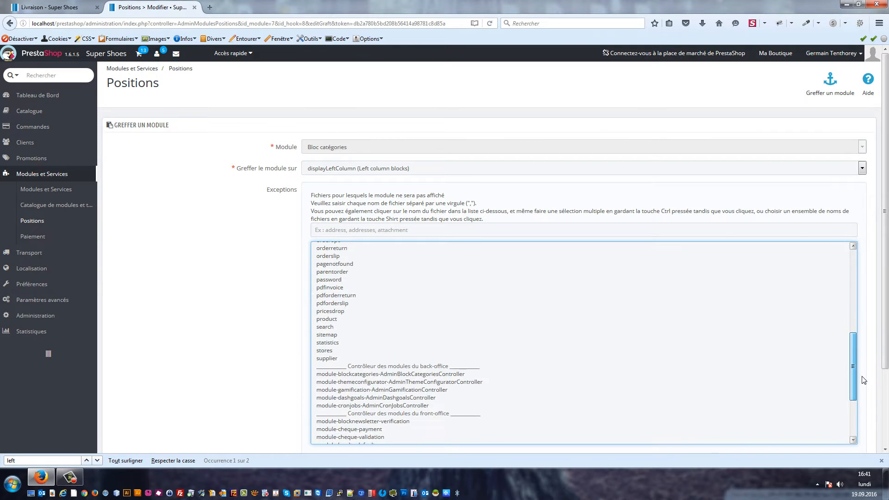
{"action": "scroll", "coordinate": [611, 318], "scroll_direction": "up", "scroll_amount": 5}
{"action": "scroll", "coordinate": [347, 324], "scroll_direction": "up", "scroll_amount": 1}
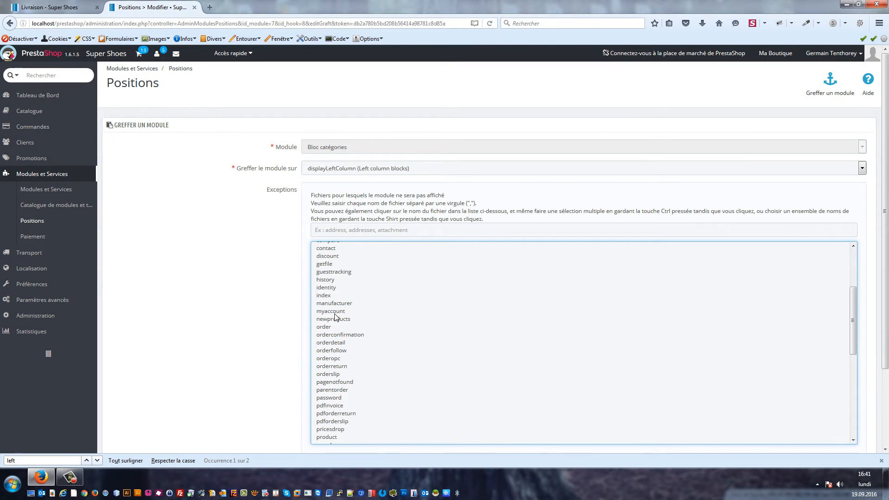
{"action": "scroll", "coordinate": [331, 310], "scroll_direction": "up", "scroll_amount": 4}
{"action": "left_click", "coordinate": [324, 282]}
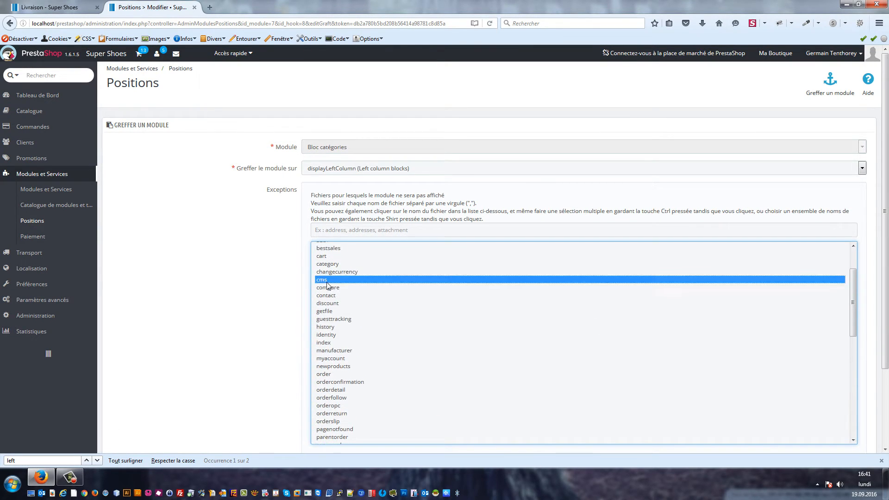
{"action": "scroll", "coordinate": [324, 282], "scroll_direction": "down", "scroll_amount": 1}
{"action": "scroll", "coordinate": [694, 324], "scroll_direction": "down", "scroll_amount": 4}
{"action": "left_click", "coordinate": [847, 399]}
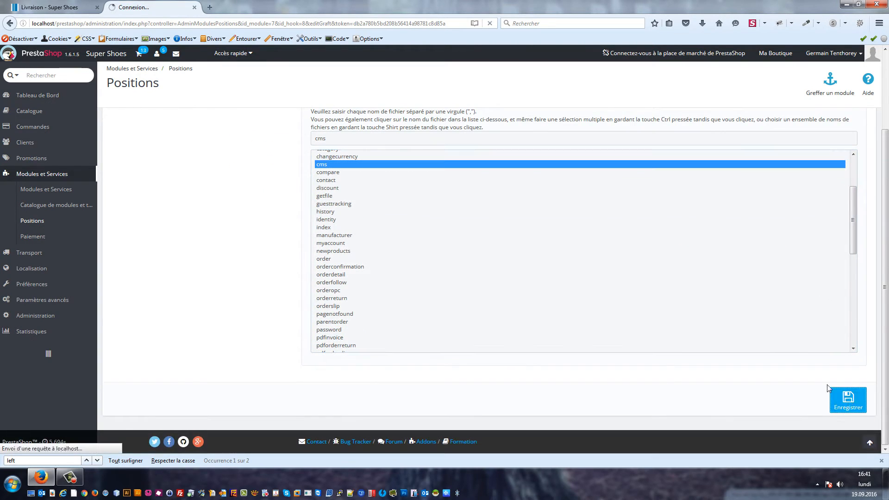
{"action": "left_click", "coordinate": [43, 8]}
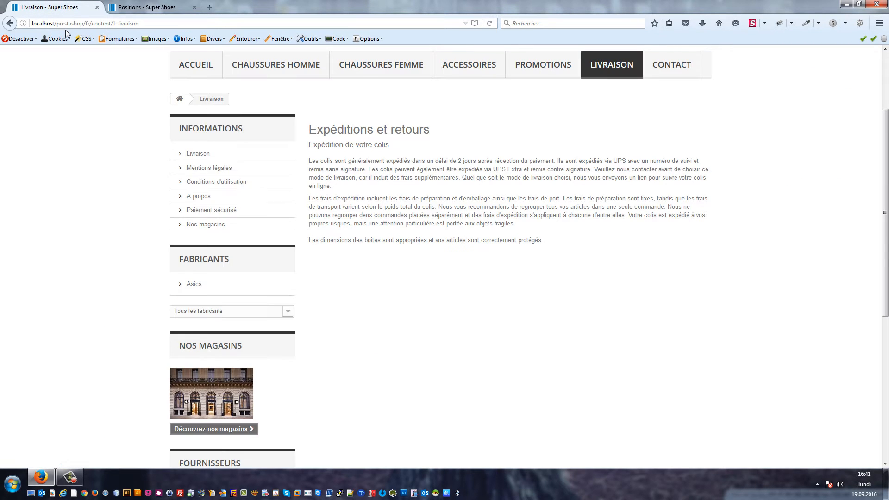
- Add cms to the display exceptions of Bloc fabricants in displayLeftColumn, keeping category selected, and save
{"action": "left_click", "coordinate": [152, 8]}
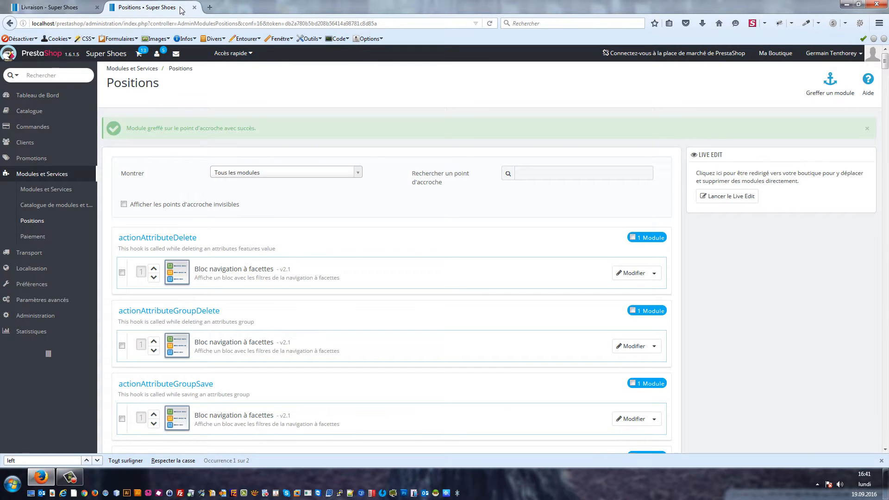
{"action": "key", "text": "ctrl+f"}
{"action": "key", "text": "Return"}
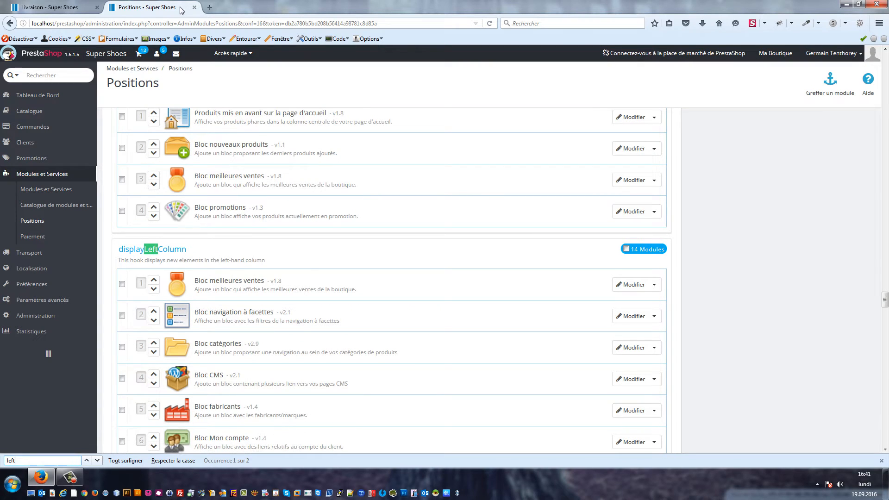
{"action": "scroll", "coordinate": [585, 373], "scroll_direction": "down", "scroll_amount": 2}
{"action": "left_click", "coordinate": [622, 358]}
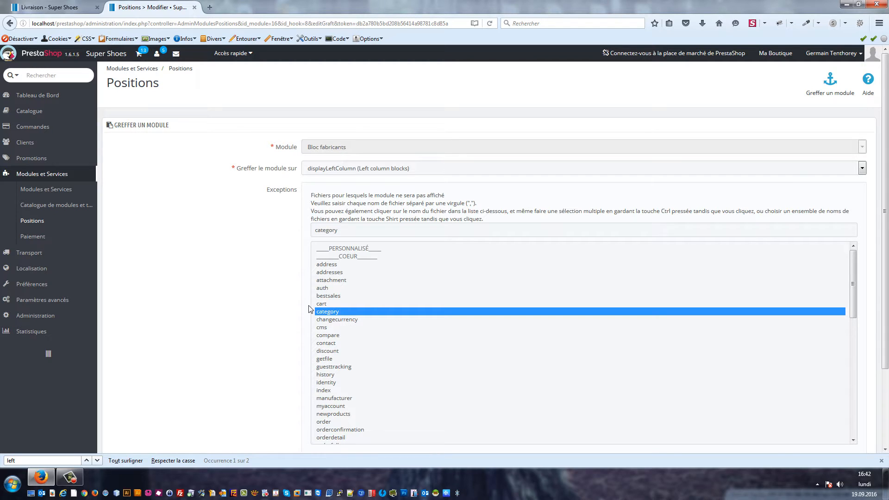
{"action": "scroll", "coordinate": [562, 351], "scroll_direction": "down", "scroll_amount": 2}
{"action": "scroll", "coordinate": [511, 351], "scroll_direction": "down", "scroll_amount": 4}
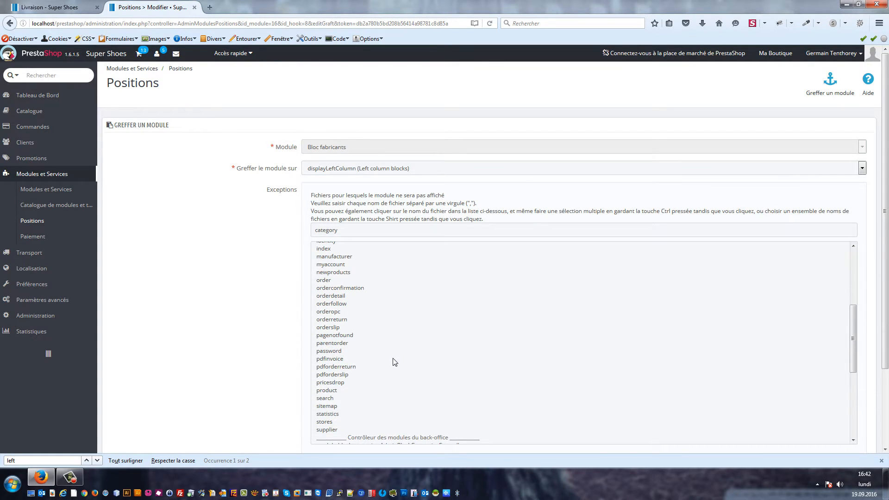
{"action": "scroll", "coordinate": [383, 360], "scroll_direction": "up", "scroll_amount": 3}
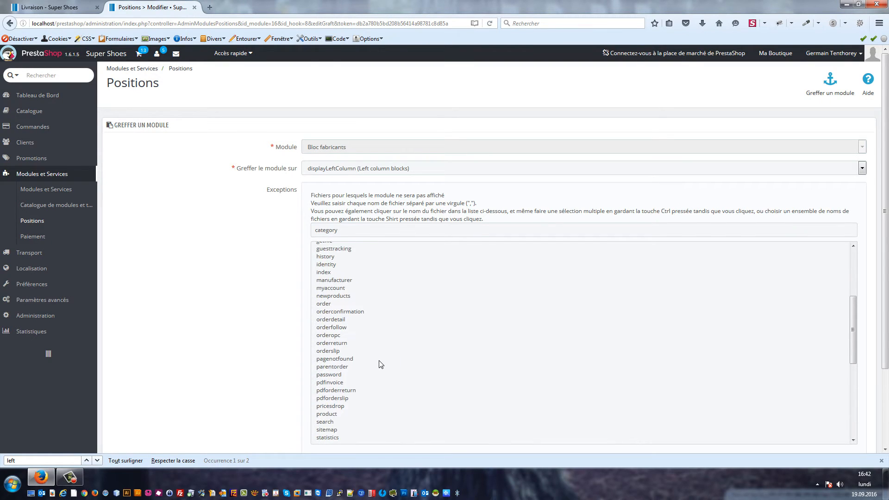
{"action": "scroll", "coordinate": [380, 361], "scroll_direction": "up", "scroll_amount": 1}
{"action": "left_click", "coordinate": [324, 279], "text": "ctrl"}
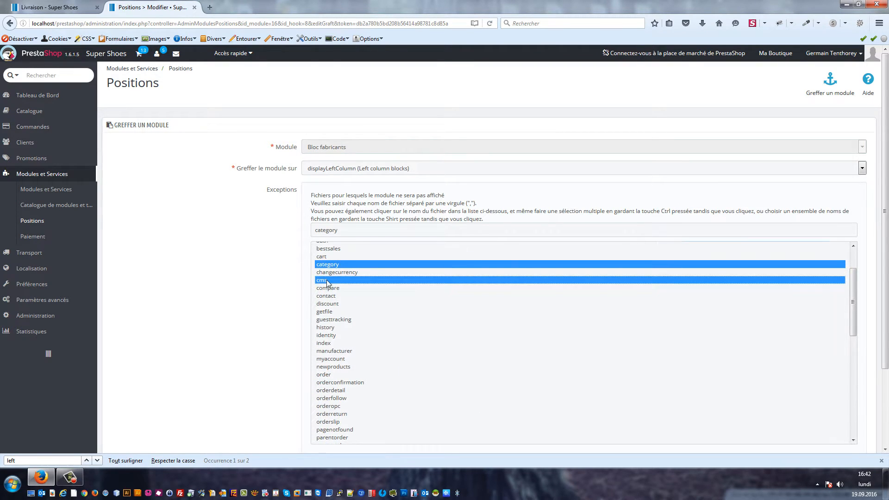
{"action": "scroll", "coordinate": [867, 370], "scroll_direction": "down", "scroll_amount": 2}
{"action": "left_click", "coordinate": [847, 399]}
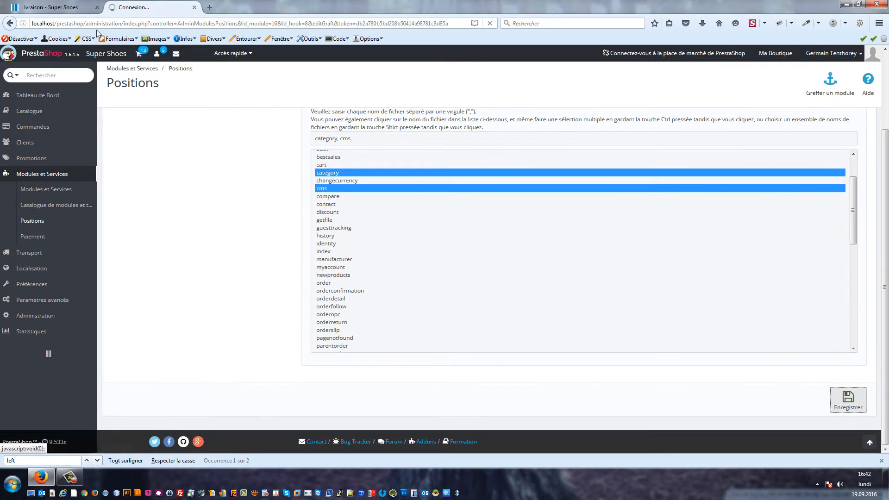
- Reload the shop's Livraison page and check which blocks remain in its left column
{"action": "left_click", "coordinate": [77, 10]}
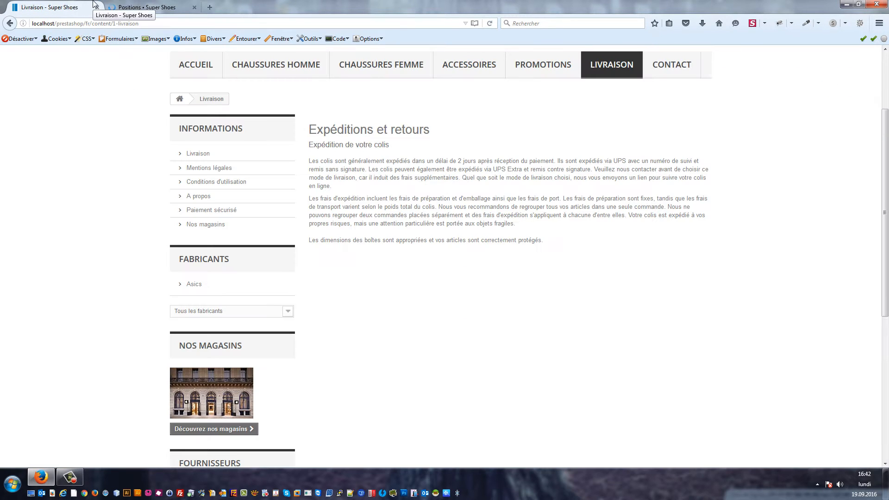
{"action": "key", "text": "F5"}
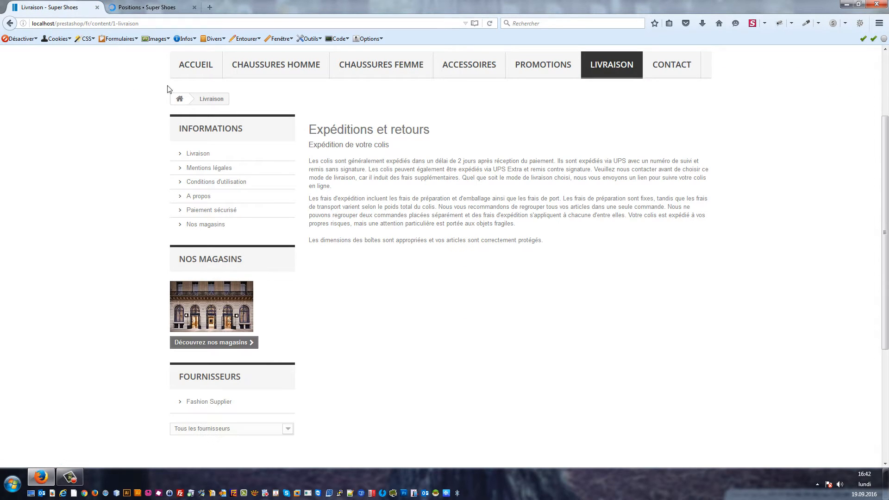
{"action": "left_click", "coordinate": [147, 10]}
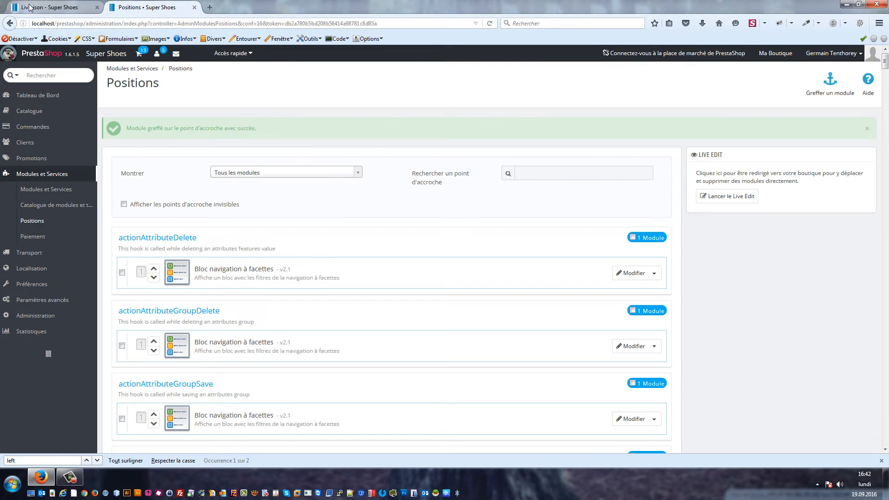
{"action": "key", "text": "ctrl+Tab"}
- Set cms as a display exception of Bloc magasins in displayLeftColumn, save it and check the reloaded Livraison page
{"action": "left_click", "coordinate": [152, 5]}
{"action": "key", "text": "BackSpace"}
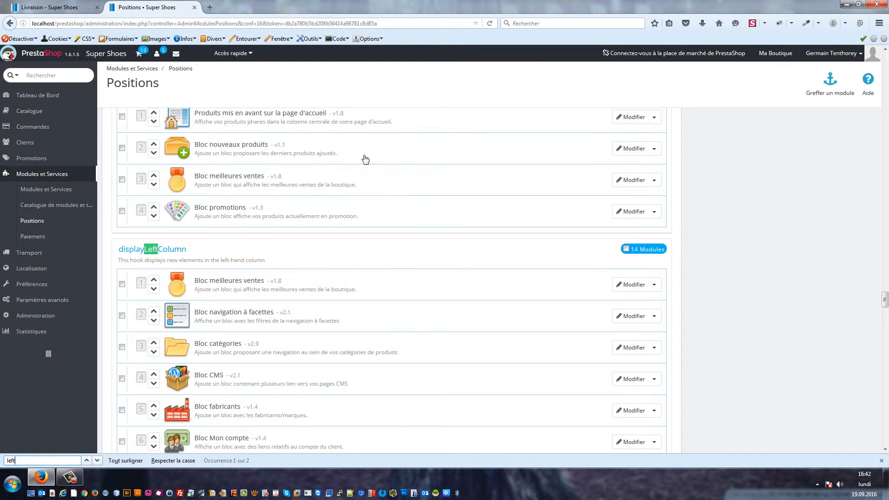
{"action": "scroll", "coordinate": [481, 347], "scroll_direction": "down", "scroll_amount": 3}
{"action": "scroll", "coordinate": [492, 348], "scroll_direction": "down", "scroll_amount": 3}
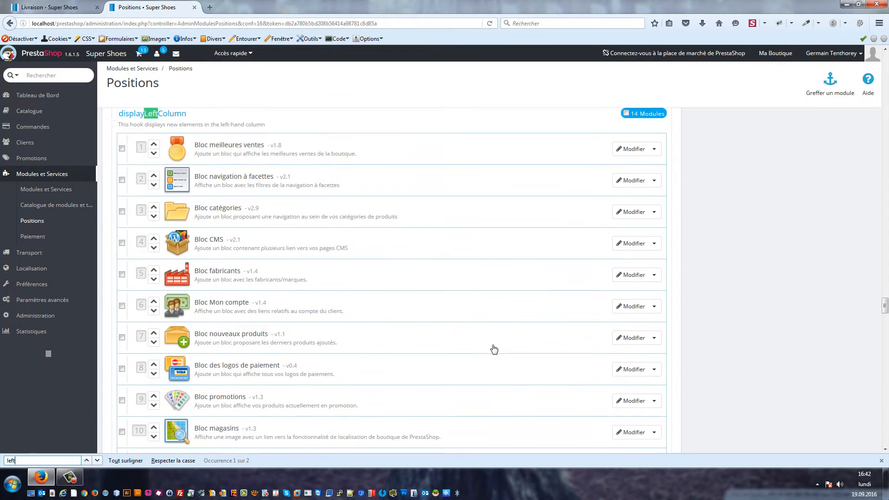
{"action": "left_click", "coordinate": [632, 356]}
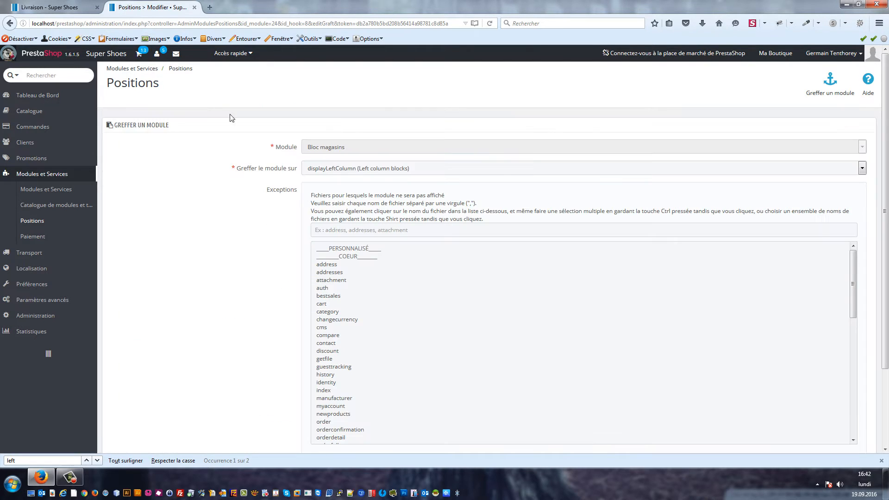
{"action": "scroll", "coordinate": [497, 272], "scroll_direction": "down", "scroll_amount": 3}
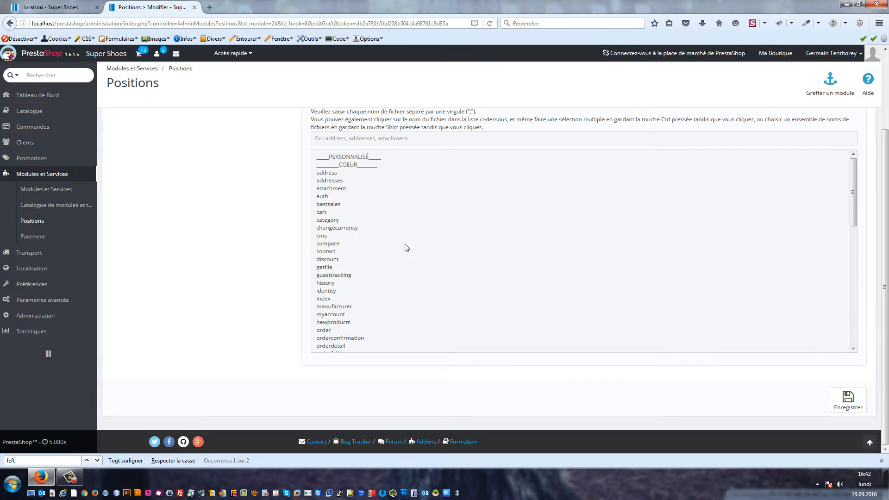
{"action": "left_click", "coordinate": [330, 237]}
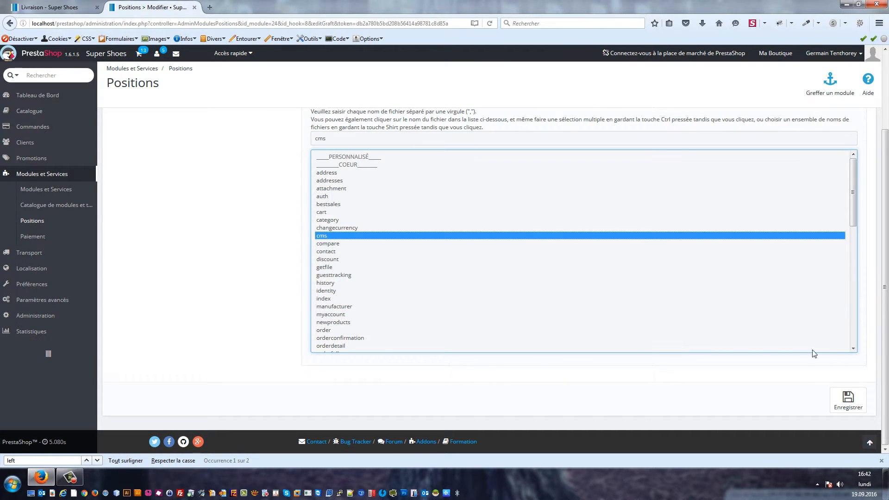
{"action": "left_click", "coordinate": [847, 399]}
{"action": "left_click", "coordinate": [10, 5]}
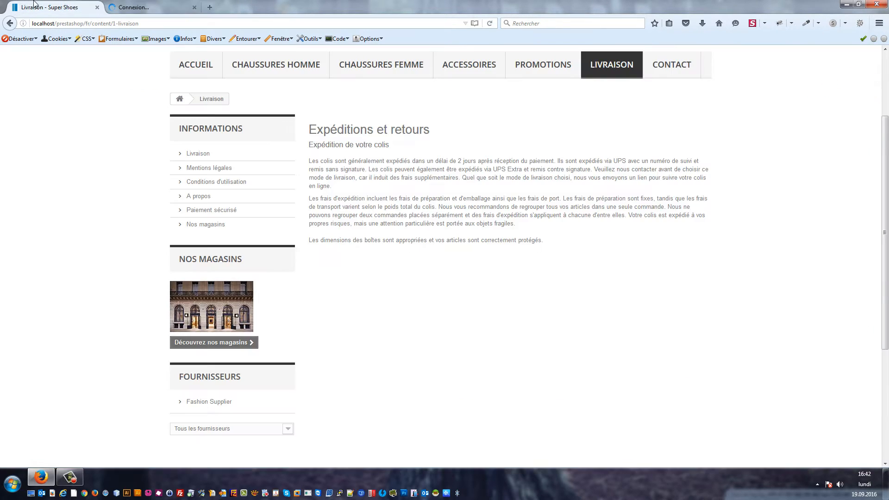
{"action": "key", "text": "F5"}
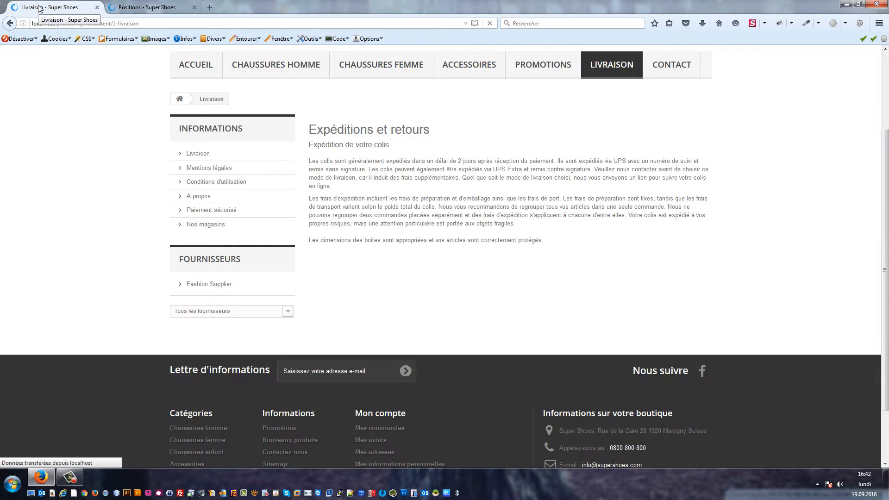
- Add cms to the display exceptions of Bloc fournisseurs in displayLeftColumn, keeping category selected, and save
{"action": "left_click", "coordinate": [148, 7]}
{"action": "key", "text": "ctrl+f"}
{"action": "type", "text": "left"}
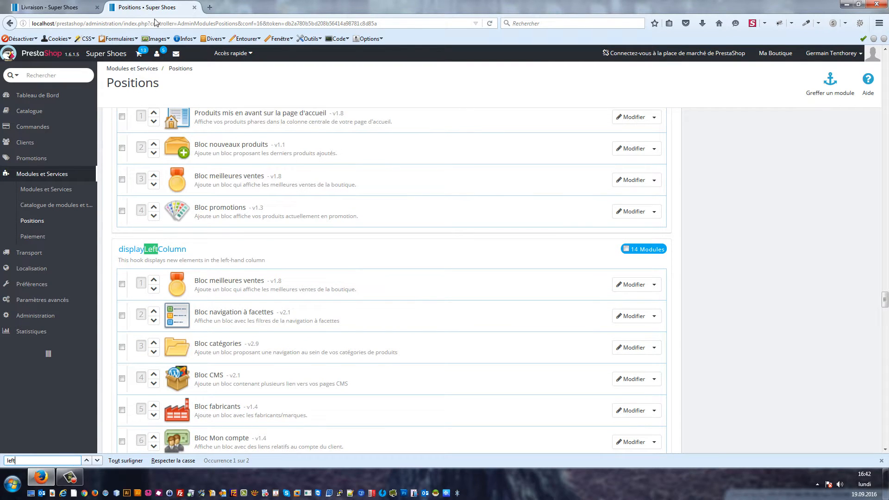
{"action": "scroll", "coordinate": [477, 218], "scroll_direction": "down", "scroll_amount": 6}
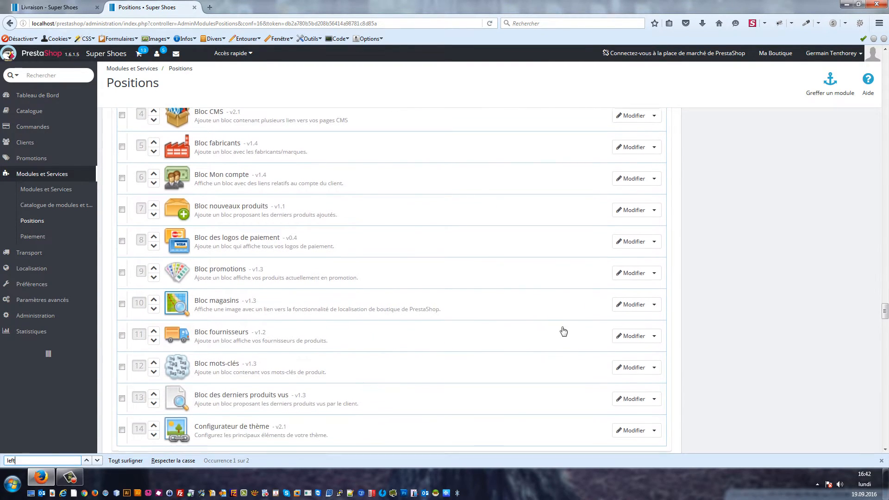
{"action": "left_click", "coordinate": [644, 338]}
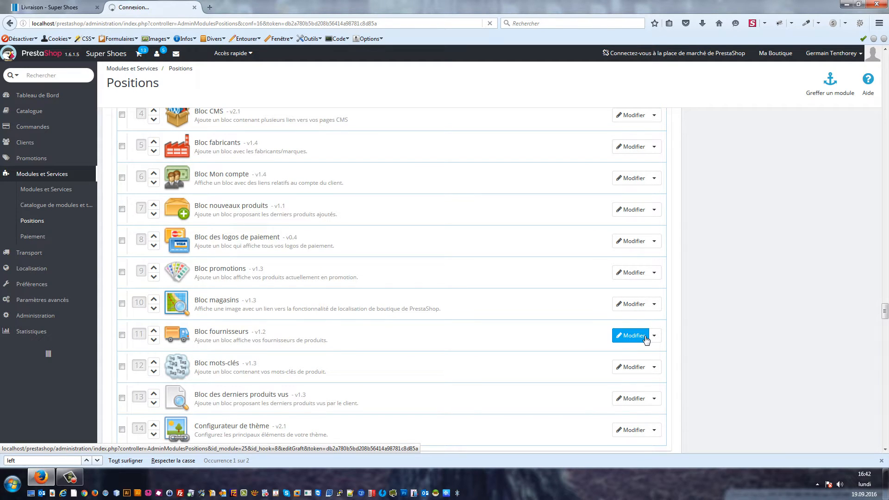
{"action": "left_click", "coordinate": [647, 339]}
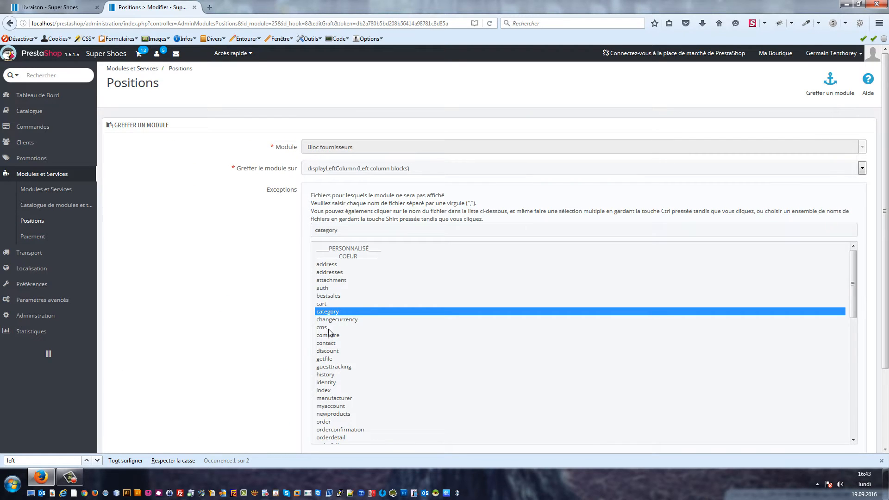
{"action": "left_click", "coordinate": [326, 330], "text": "ctrl"}
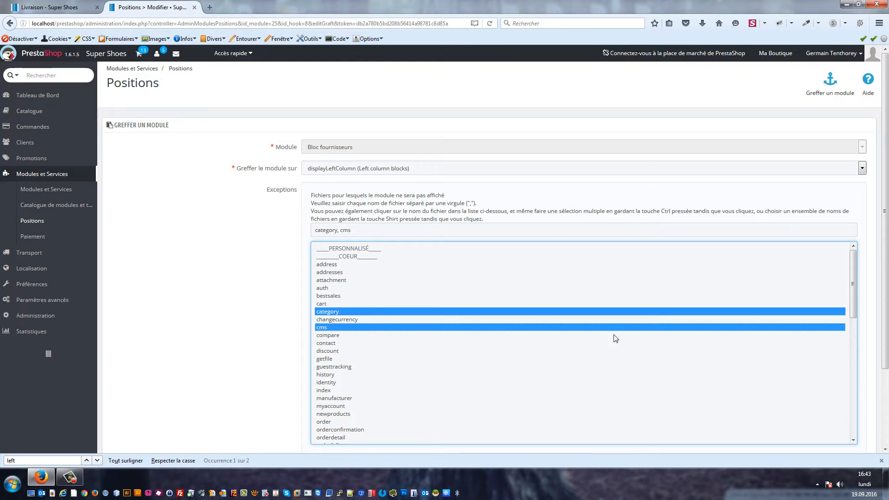
{"action": "scroll", "coordinate": [799, 357], "scroll_direction": "down", "scroll_amount": 4}
{"action": "scroll", "coordinate": [865, 376], "scroll_direction": "down", "scroll_amount": 3}
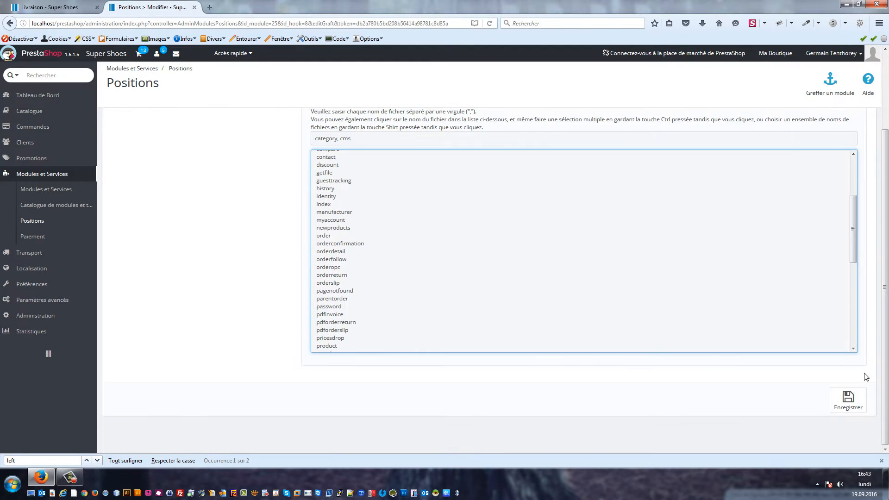
{"action": "left_click", "coordinate": [847, 399]}
- Reload the shop's Livraison page and examine its left column with the Informations block
{"action": "left_click", "coordinate": [37, 8]}
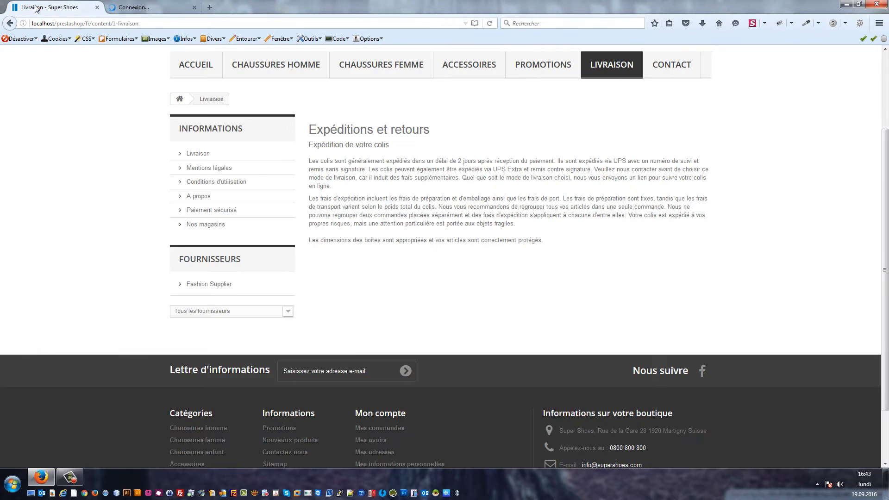
{"action": "key", "text": "F5"}
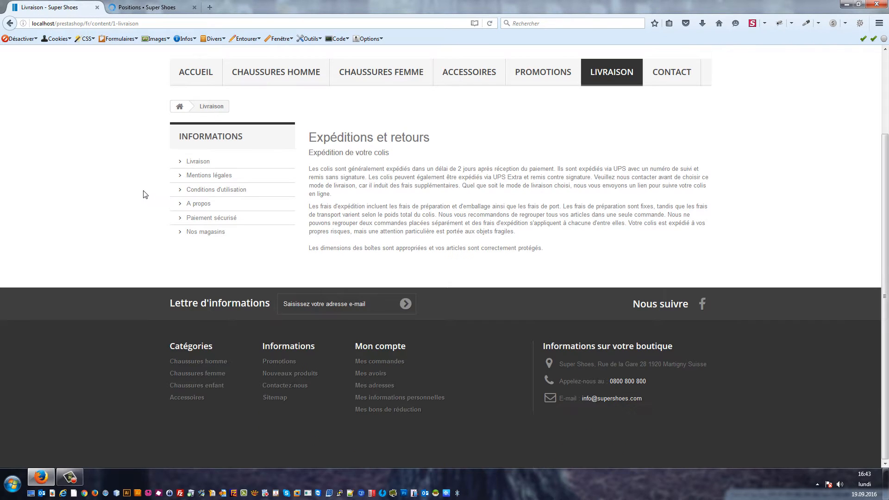
{"action": "scroll", "coordinate": [90, 254], "scroll_direction": "up", "scroll_amount": 2}
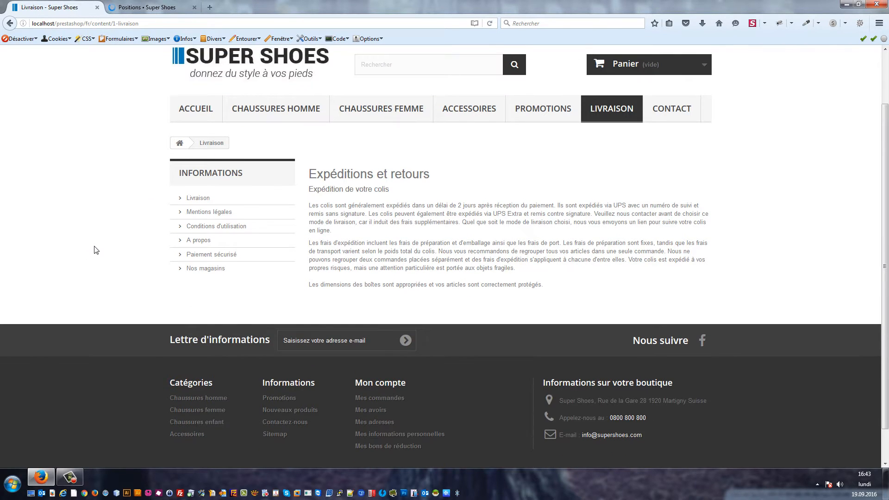
{"action": "scroll", "coordinate": [96, 250], "scroll_direction": "up", "scroll_amount": 1}
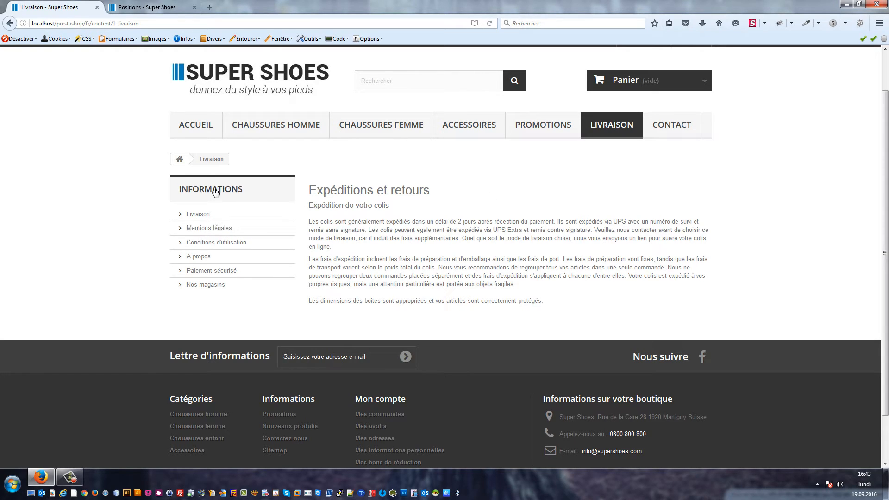
- Switch back to the PrestaShop back office and open its CMS page management under the preferences
{"action": "left_click", "coordinate": [155, 4]}
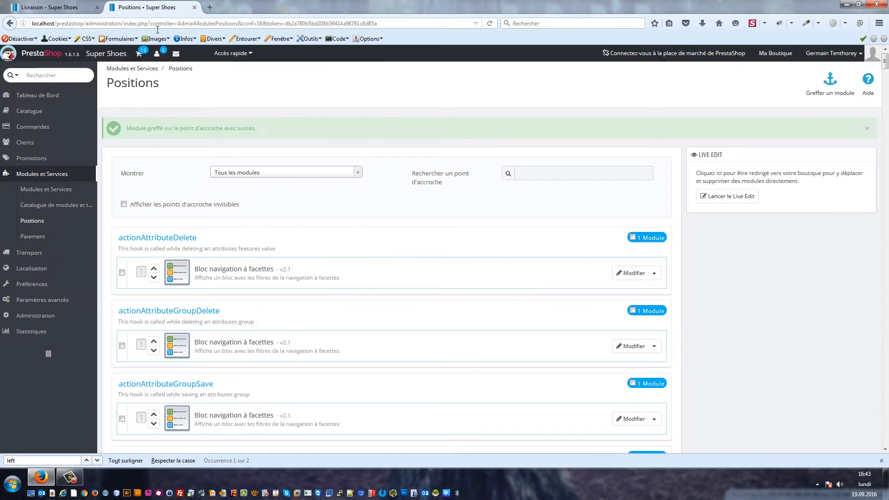
{"action": "mouse_move", "coordinate": [16, 254]}
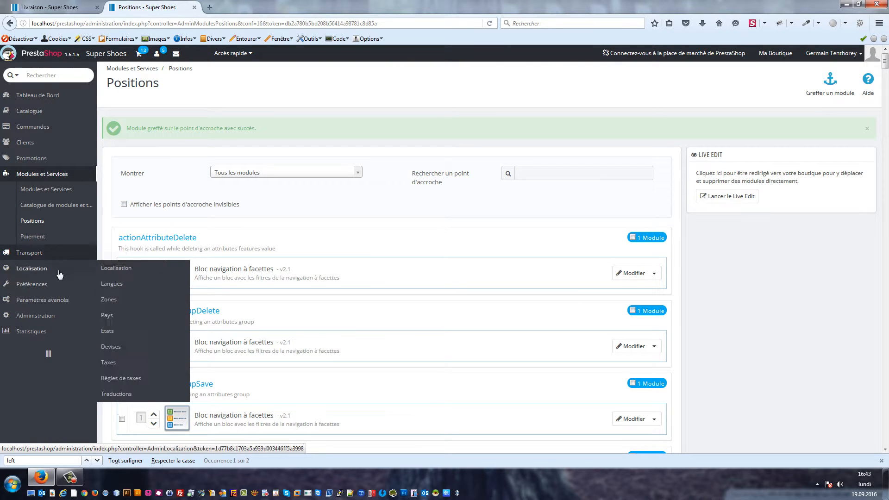
{"action": "mouse_move", "coordinate": [53, 290]}
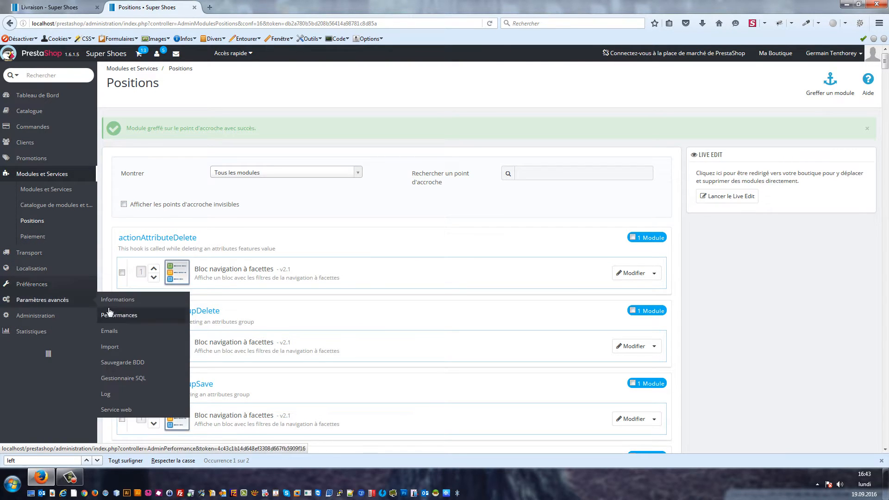
{"action": "left_click", "coordinate": [107, 355]}
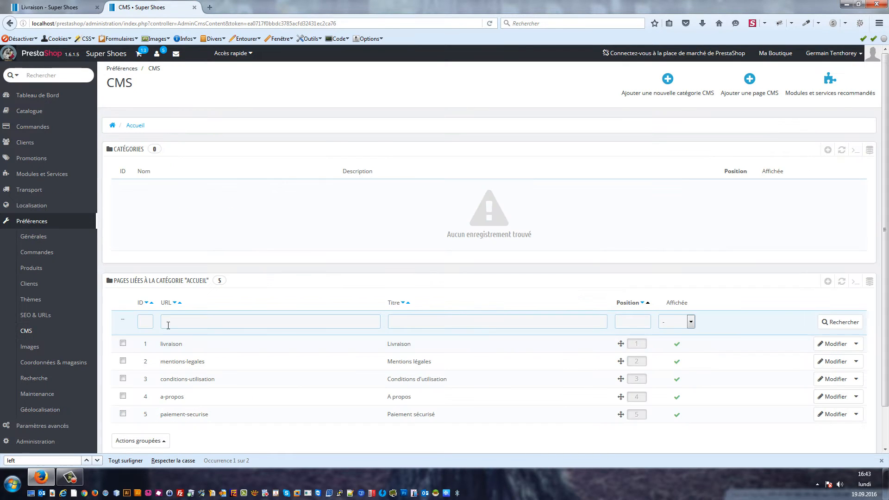
- Create a CMS category named Blog with the simplified URL blog, and save it
{"action": "left_click", "coordinate": [833, 152]}
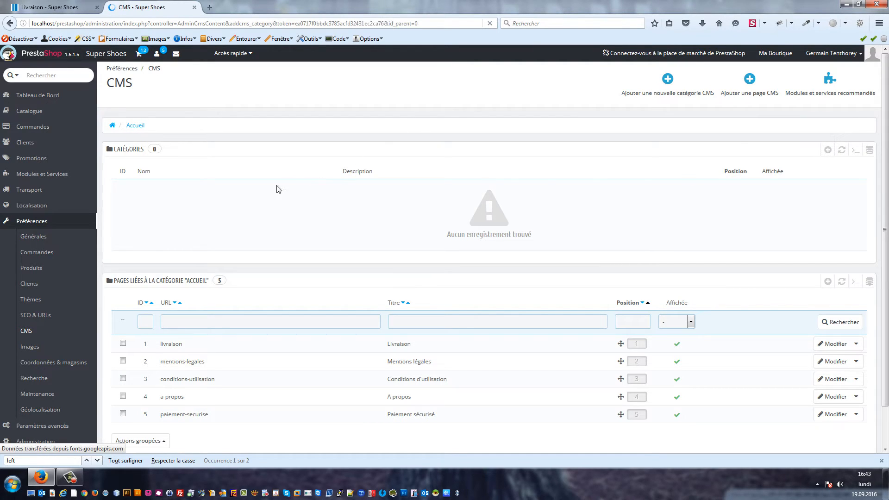
{"action": "left_click", "coordinate": [313, 148]}
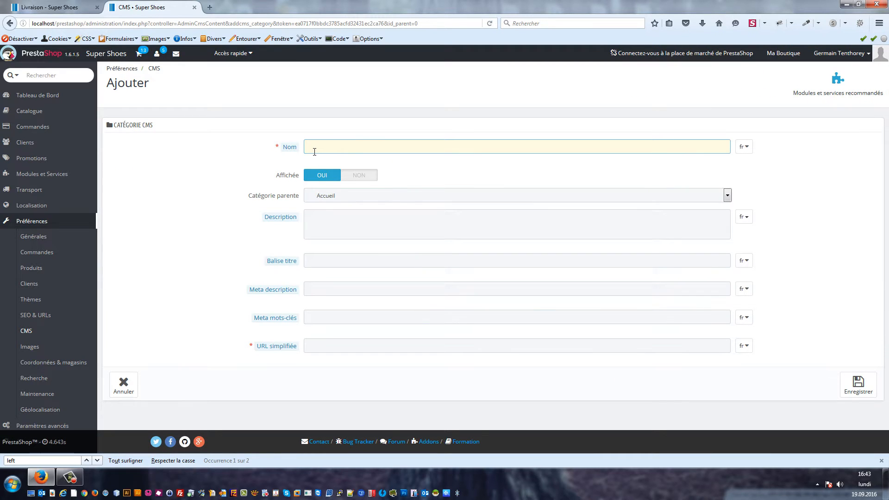
{"action": "type", "text": "Blog"}
{"action": "key", "text": "Tab"}
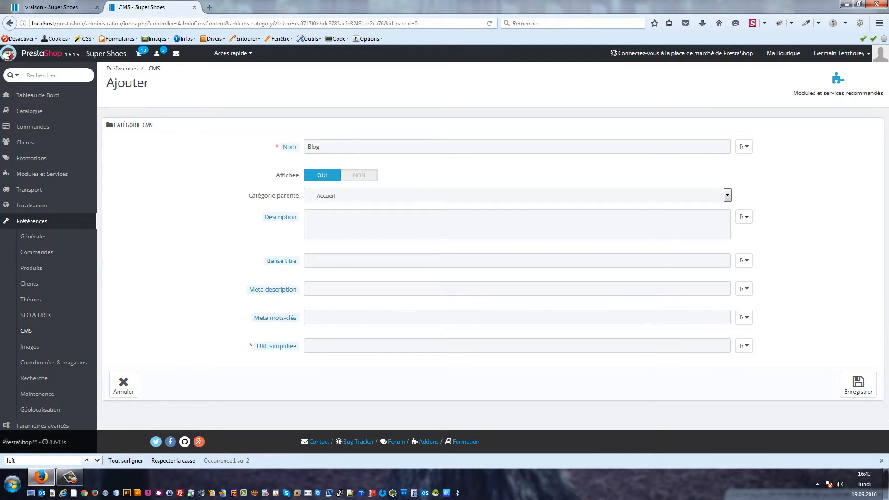
{"action": "key", "text": "ctrl+a"}
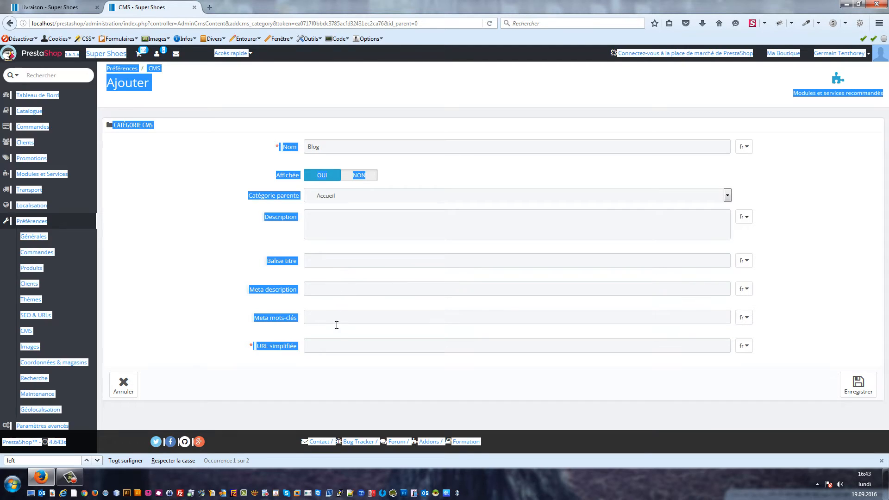
{"action": "left_click", "coordinate": [347, 347]}
{"action": "type", "text": "blog"}
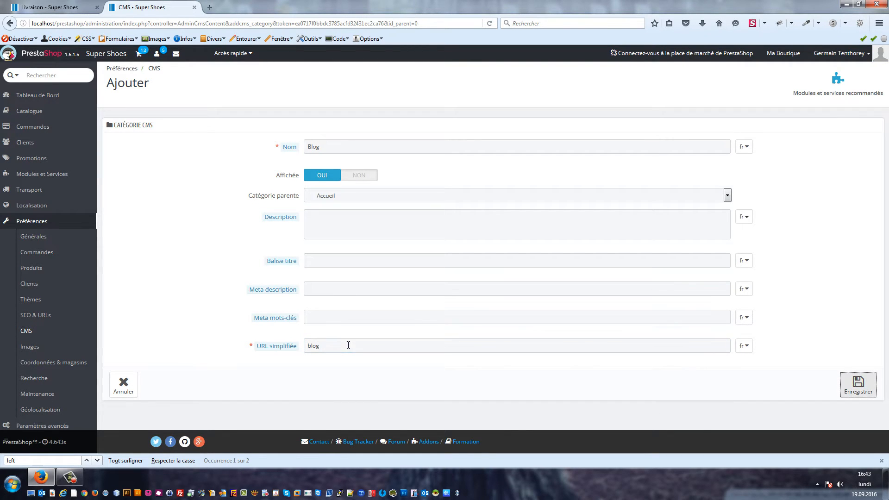
{"action": "left_click", "coordinate": [876, 390]}
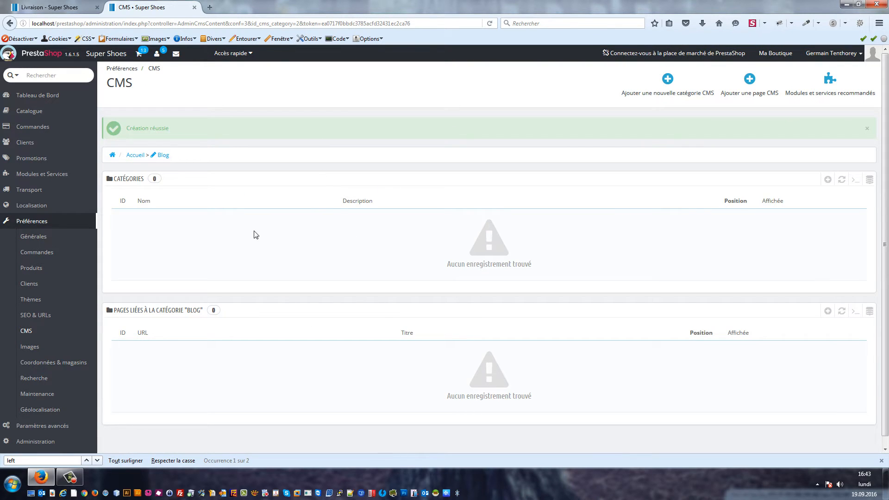
- Create a CMS page in the Blog category with the title "Nous avons testé les nouvelles Nike Air", leaving the content empty, and save it
{"action": "scroll", "coordinate": [301, 278], "scroll_direction": "down", "scroll_amount": 1}
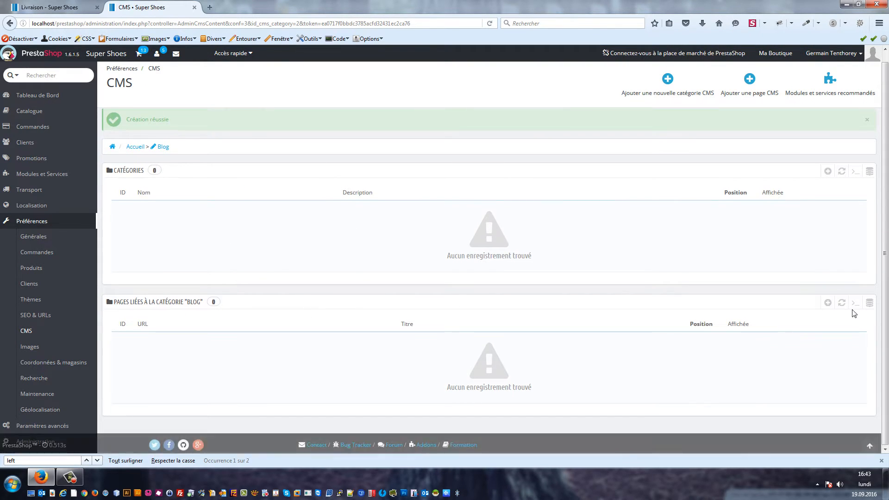
{"action": "left_click", "coordinate": [828, 302]}
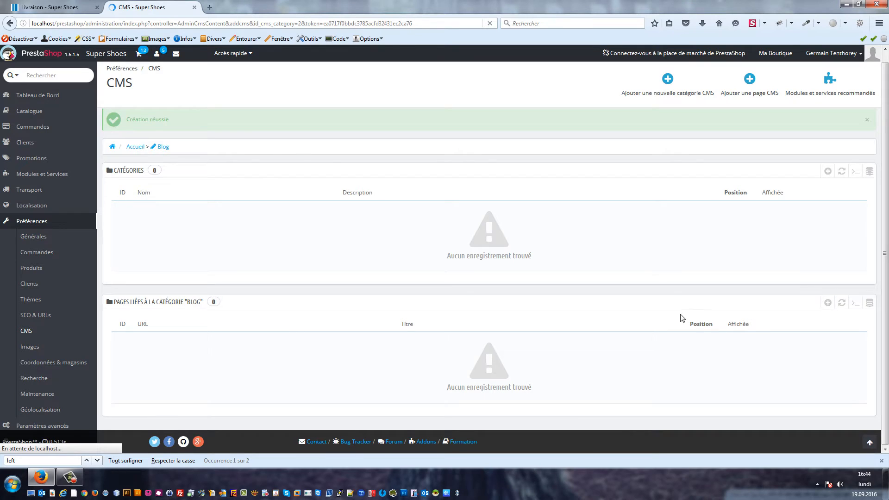
{"action": "left_click", "coordinate": [371, 170]}
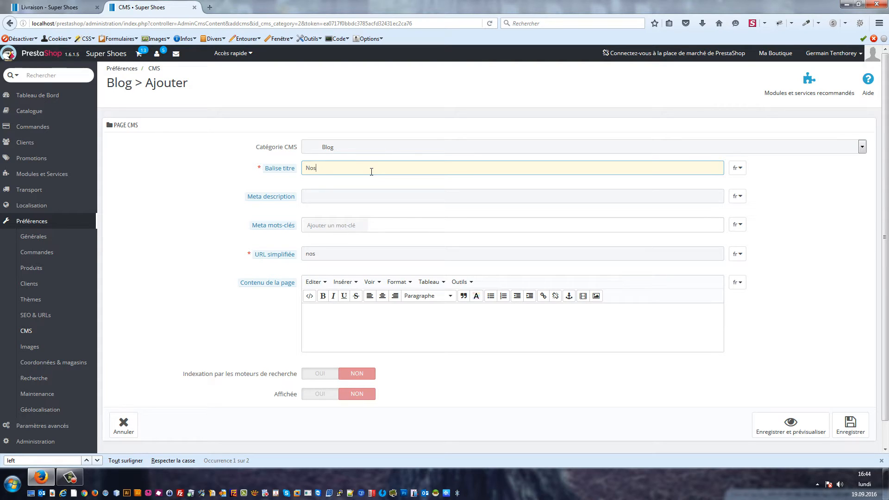
{"action": "key", "text": "ctrl+a"}
{"action": "type", "text": "Dé"}
{"action": "key", "text": "ctrl+a"}
{"action": "type", "text": "Nous avons"}
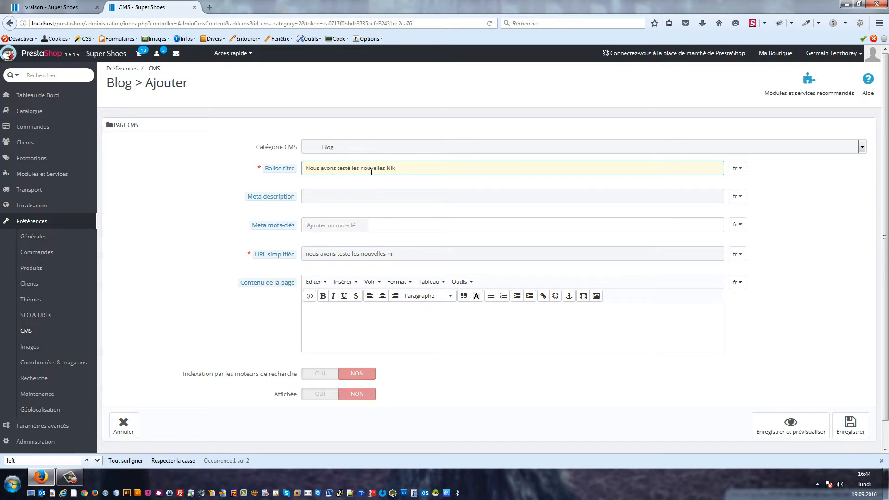
{"action": "key", "text": "Tab"}
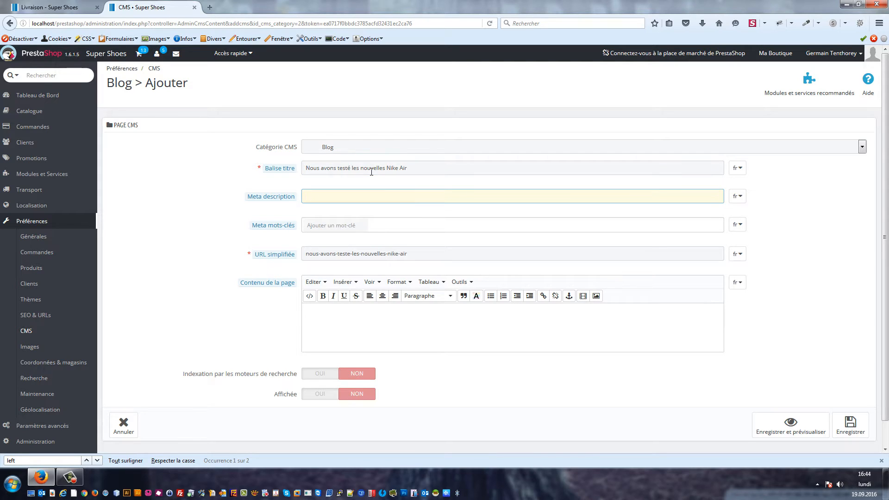
{"action": "left_click", "coordinate": [445, 334]}
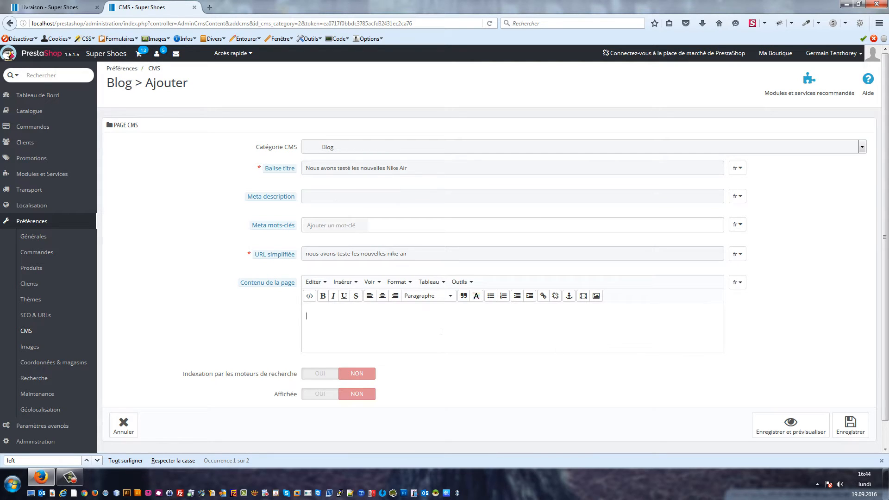
{"action": "left_click", "coordinate": [848, 429]}
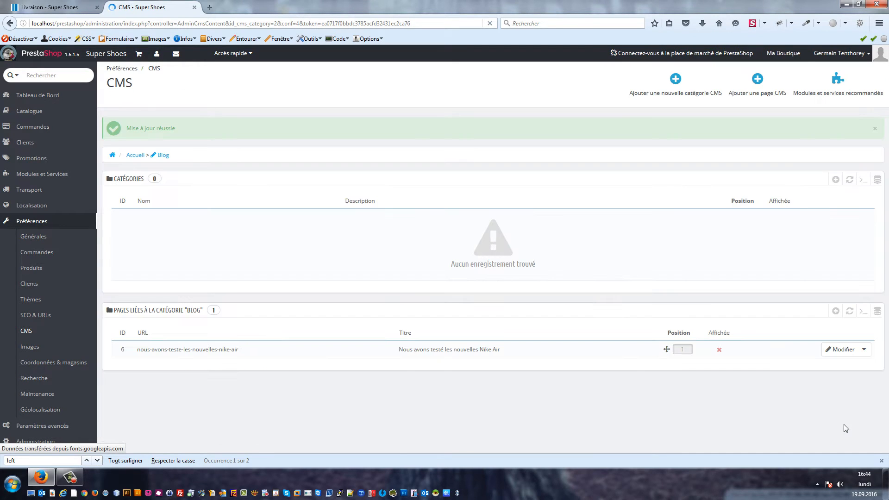
- Enable display of the Nike Air page in the Blog category's page list
{"action": "left_click", "coordinate": [82, 7]}
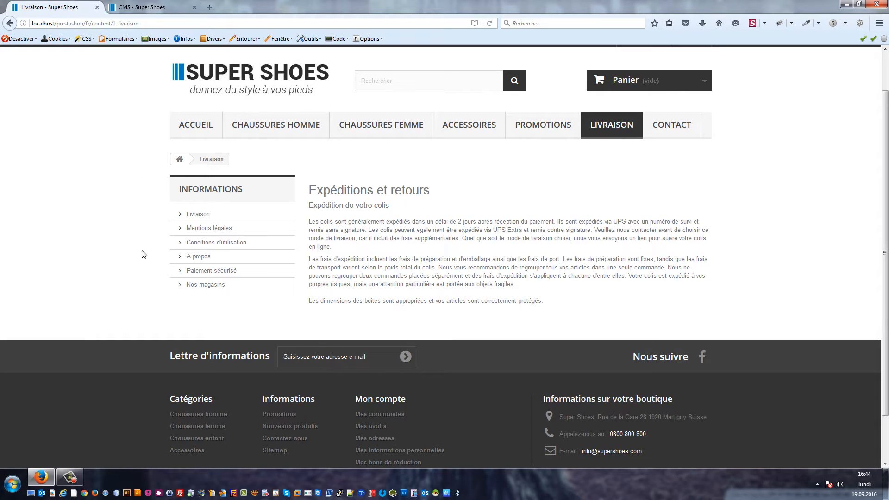
{"action": "left_click", "coordinate": [136, 7]}
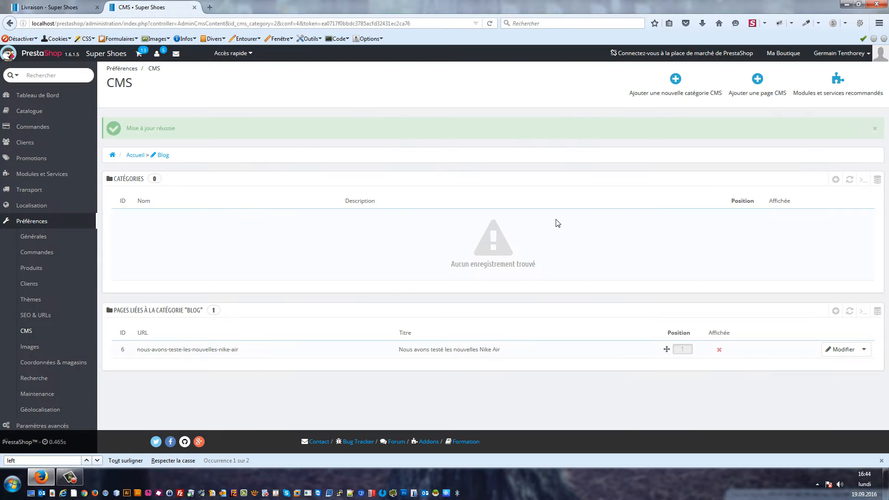
{"action": "left_click", "coordinate": [723, 354]}
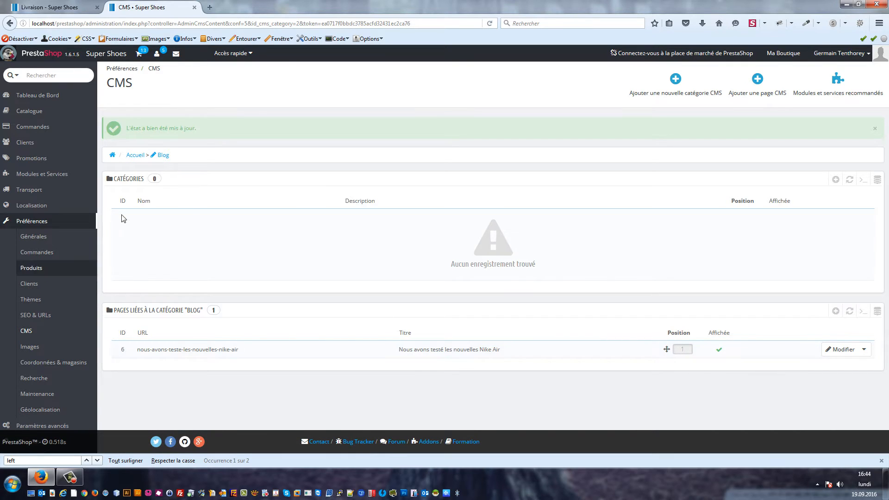
- View the Blog and Accueil CMS categories, and compare them with the Informations block on the shop's Livraison page
{"action": "left_click", "coordinate": [167, 158]}
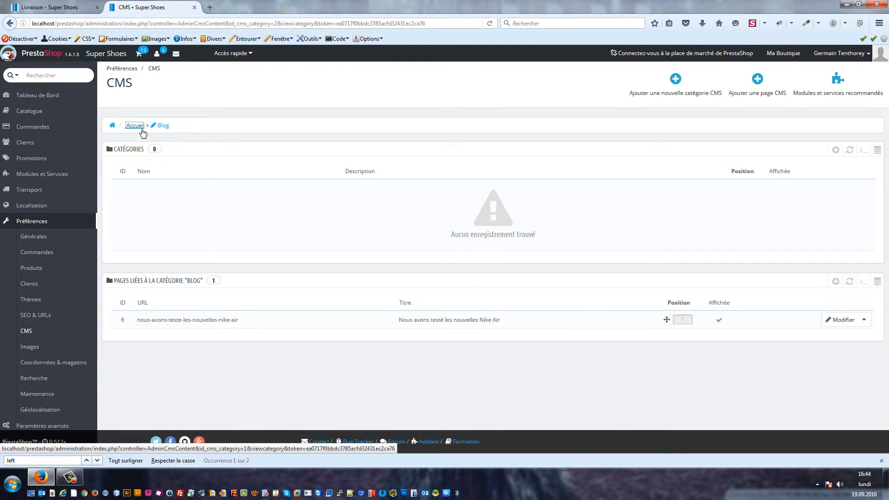
{"action": "left_click", "coordinate": [142, 129]}
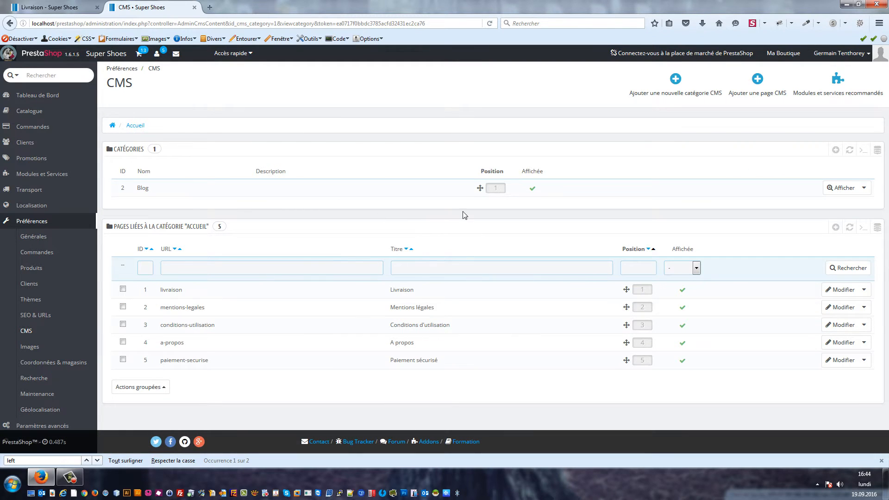
{"action": "left_click", "coordinate": [61, 6]}
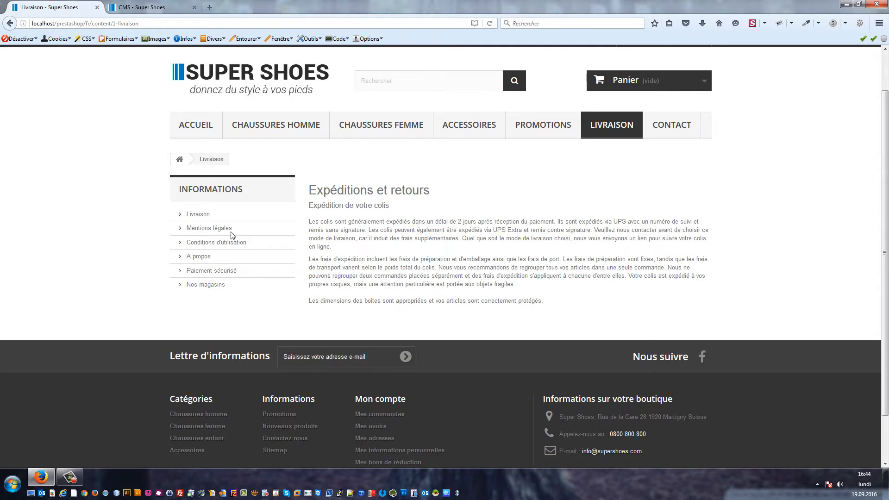
{"action": "left_click", "coordinate": [158, 6]}
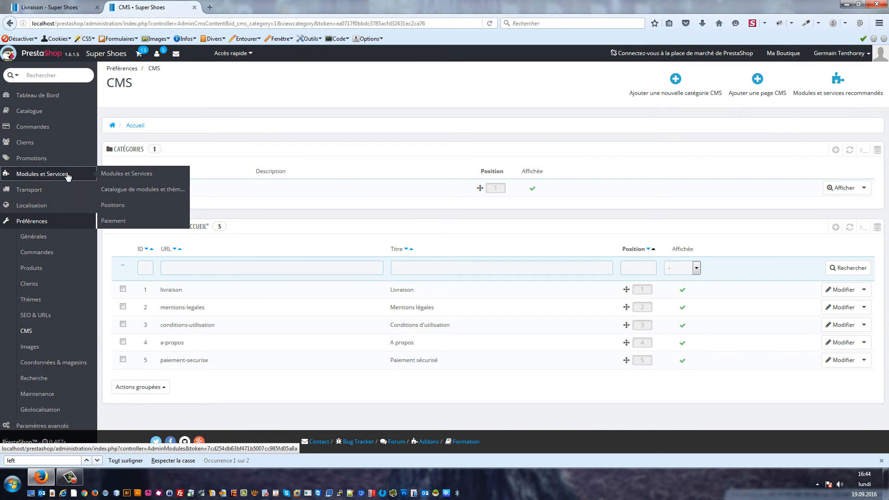
- Open the Modules et Services list in a new browser tab and place that tab before the CMS one
{"action": "right_click", "coordinate": [121, 174]}
{"action": "key", "text": "Escape"}
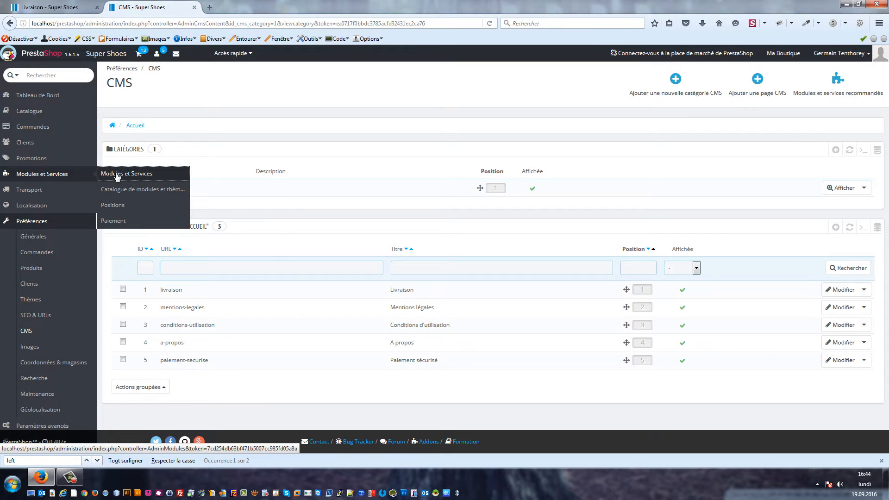
{"action": "right_click", "coordinate": [116, 175]}
{"action": "left_click", "coordinate": [140, 180]}
{"action": "left_click_drag", "start_coordinate": [250, 7], "coordinate": [143, 2]}
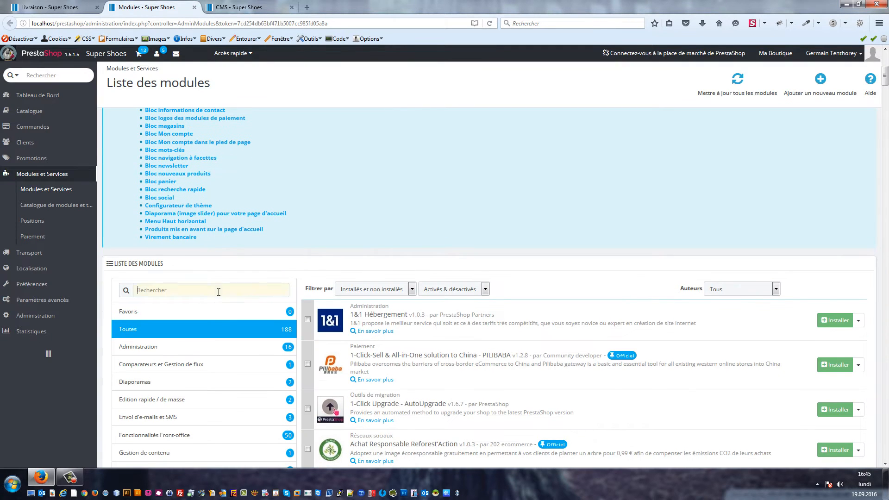
- Filter the module list by "bloc cms" and open the configuration of the Bloc CMS module
{"action": "type", "text": "bloc"}
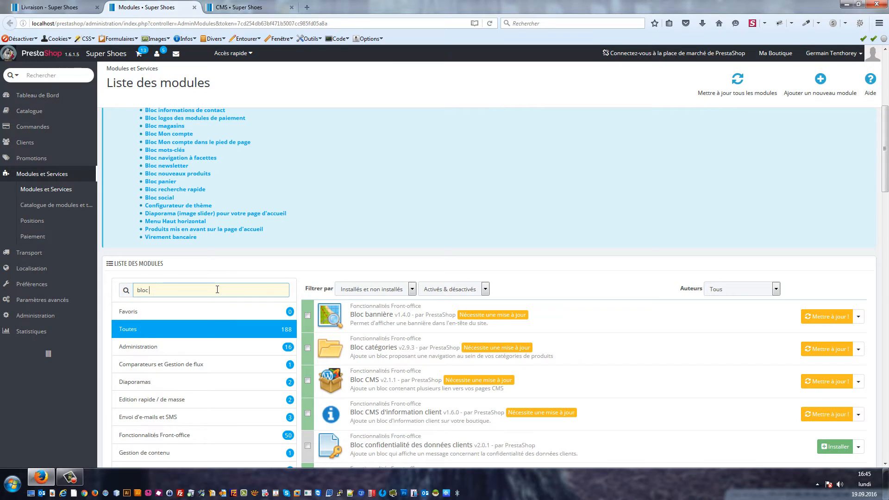
{"action": "type", "text": " cms"}
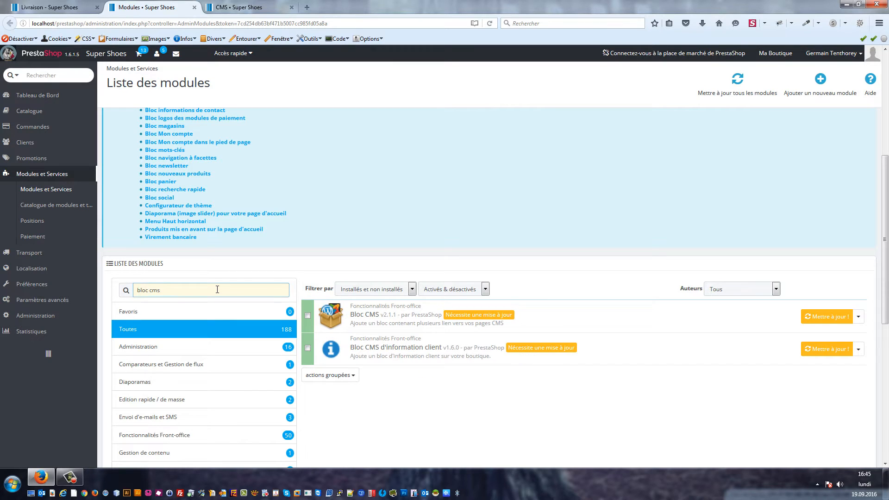
{"action": "left_click", "coordinate": [858, 317]}
{"action": "left_click", "coordinate": [804, 334]}
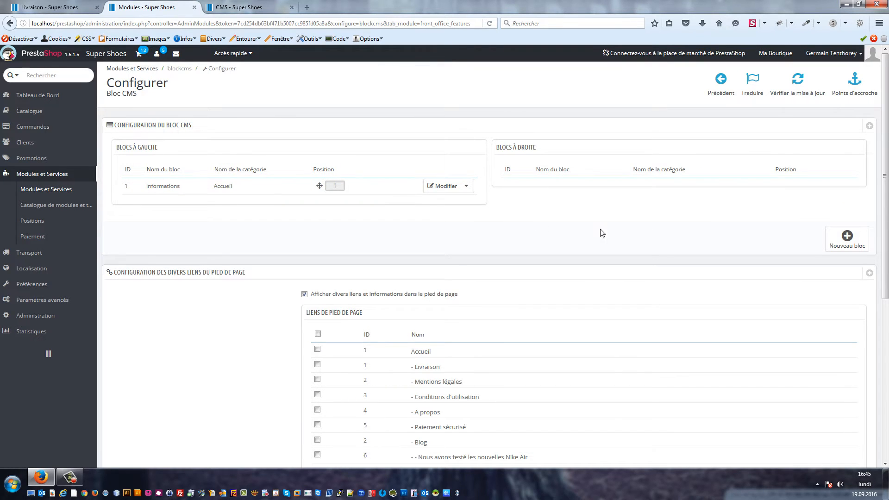
- Add a left-column CMS block named Blog containing only the page "Nous avons testé les nouvelles Nike Air", and save it
{"action": "scroll", "coordinate": [454, 213], "scroll_direction": "down", "scroll_amount": 5}
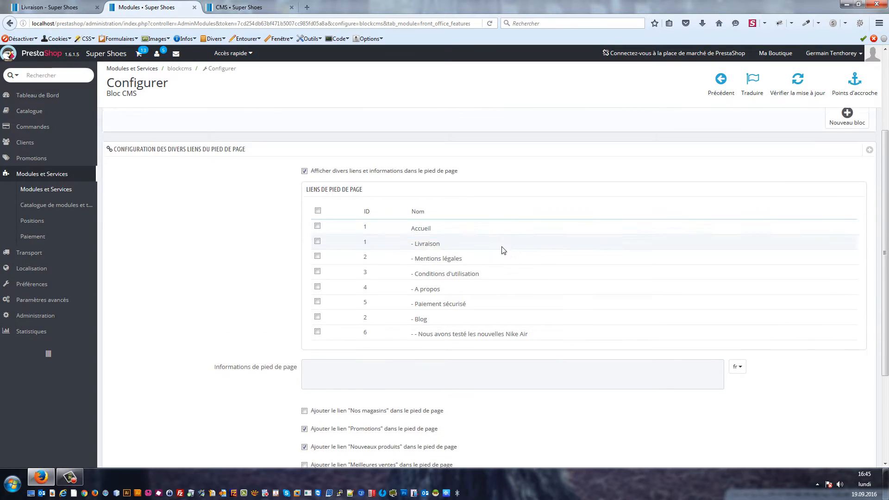
{"action": "scroll", "coordinate": [793, 197], "scroll_direction": "up", "scroll_amount": 4}
{"action": "left_click", "coordinate": [851, 238]}
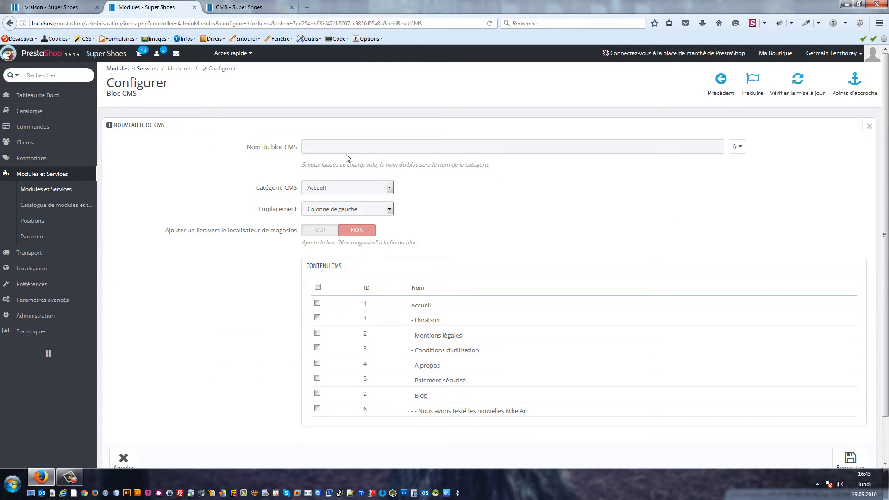
{"action": "left_click", "coordinate": [350, 155]}
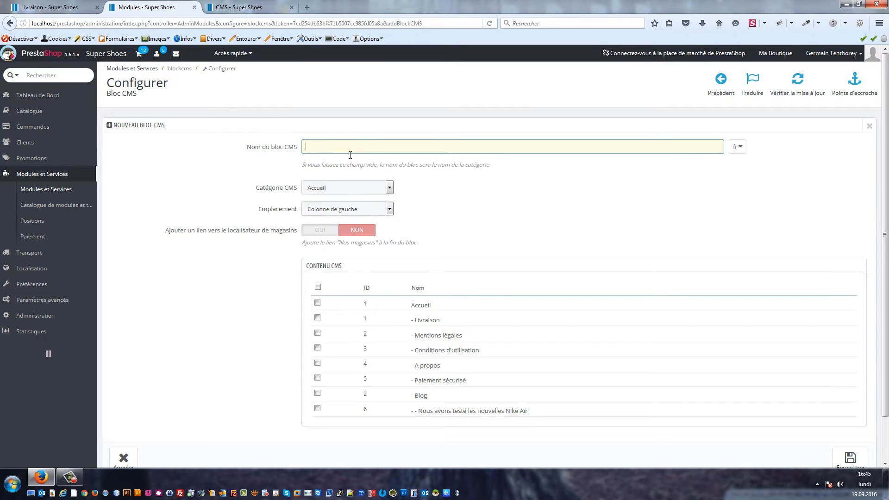
{"action": "key", "text": "Tab"}
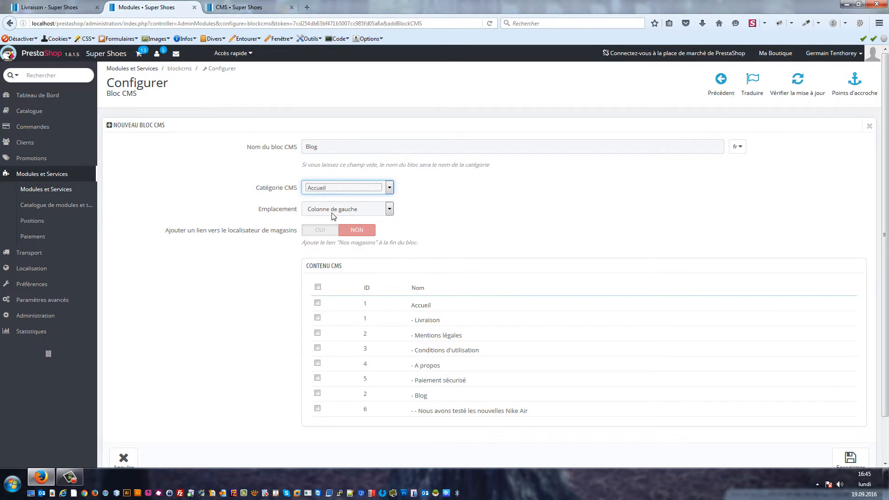
{"action": "left_click", "coordinate": [317, 408]}
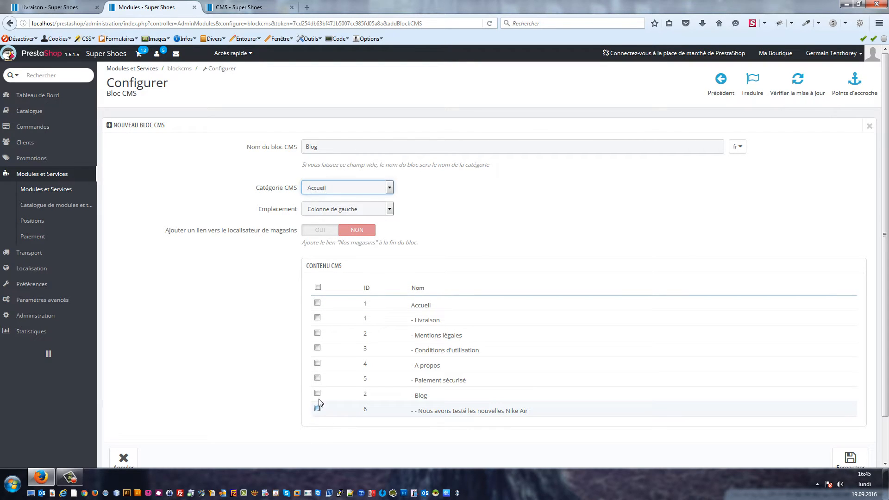
{"action": "scroll", "coordinate": [526, 425], "scroll_direction": "down", "scroll_amount": 1}
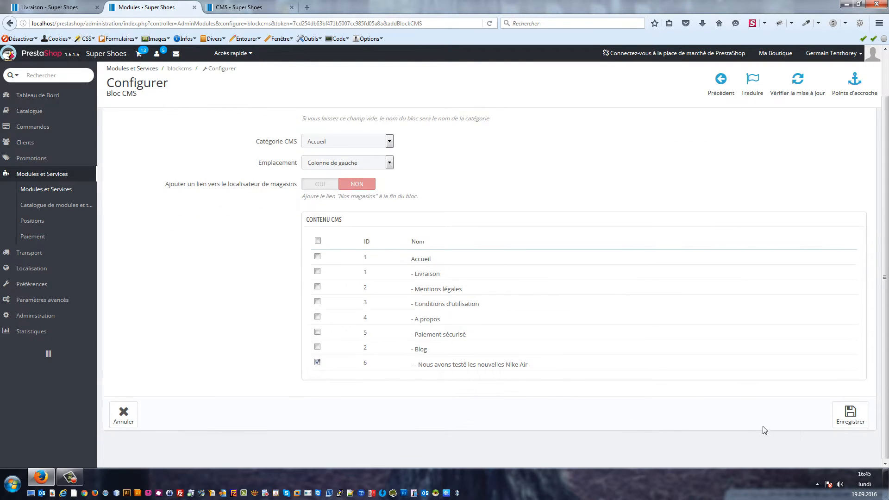
{"action": "left_click", "coordinate": [851, 418]}
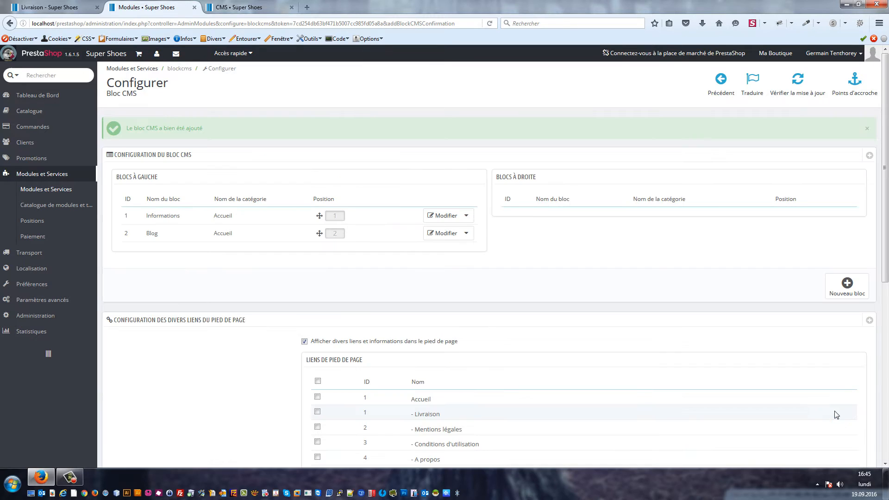
- Reload the shop's Livraison page and open the Nike Air article from the Blog block
{"action": "left_click", "coordinate": [85, 4]}
{"action": "key", "text": "F5"}
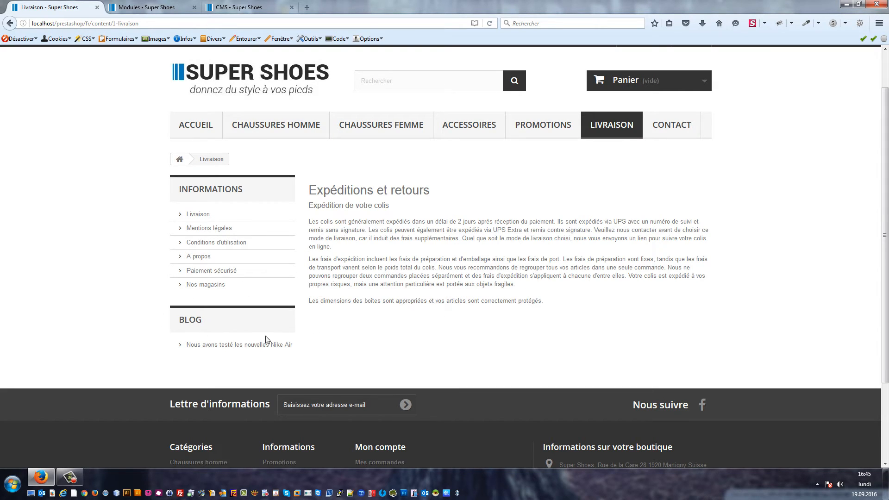
{"action": "left_click", "coordinate": [250, 346]}
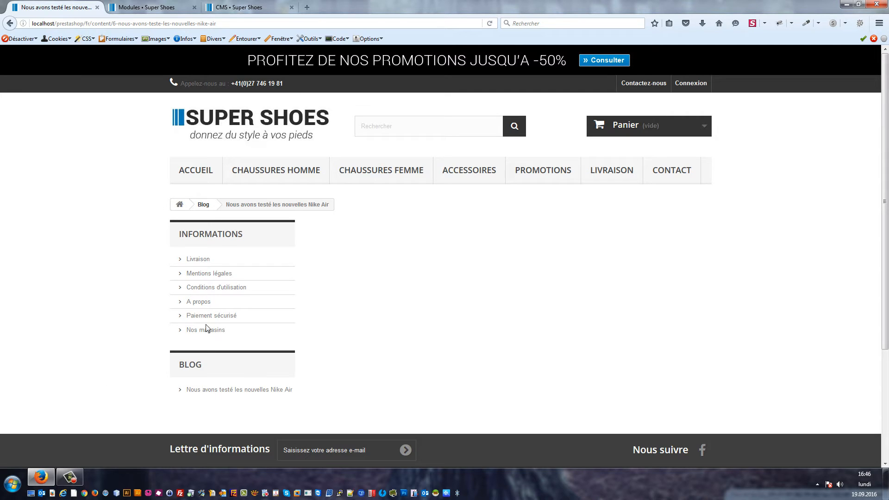
- Open the Nike Air page of the Blog CMS category for editing in the back office
{"action": "left_click", "coordinate": [151, 5]}
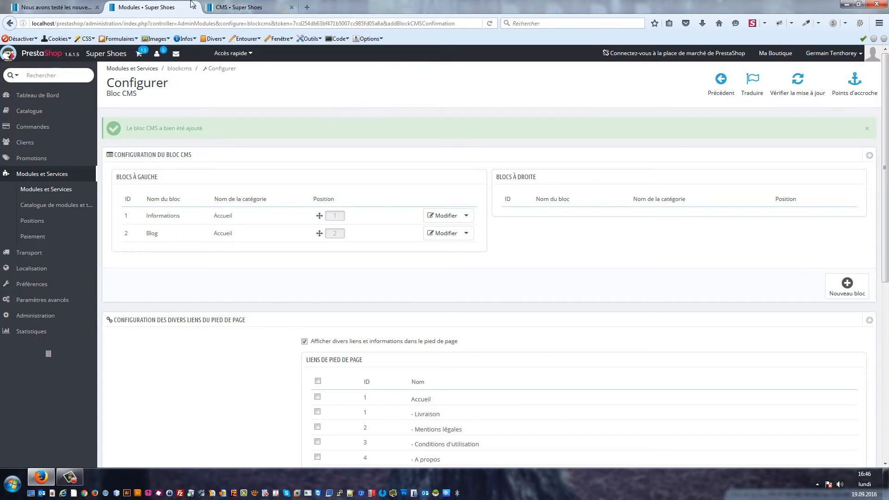
{"action": "left_click", "coordinate": [224, 6]}
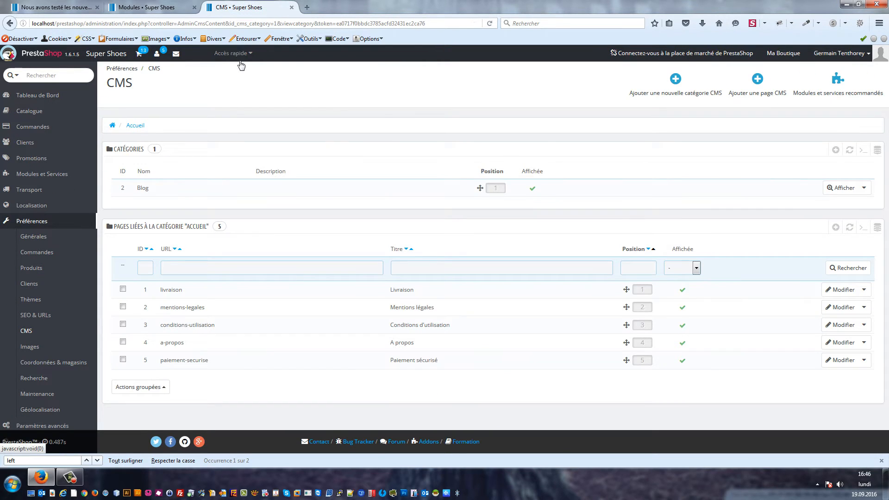
{"action": "left_click", "coordinate": [145, 5]}
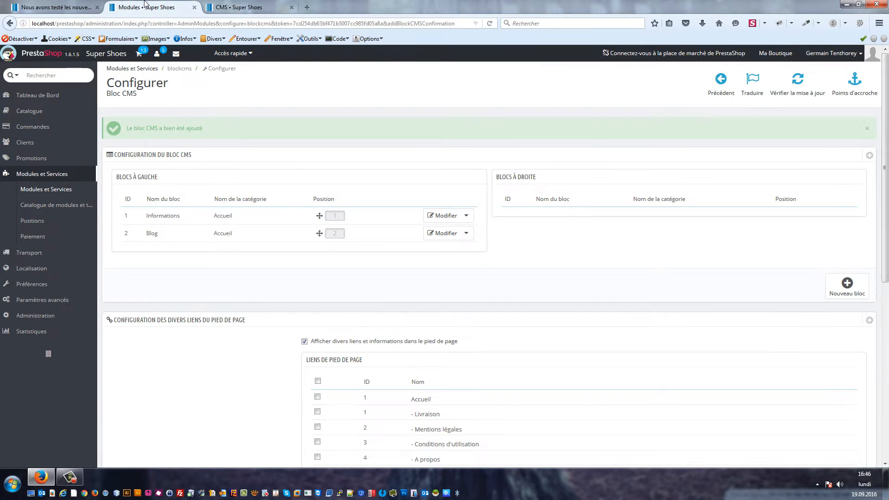
{"action": "left_click", "coordinate": [241, 7]}
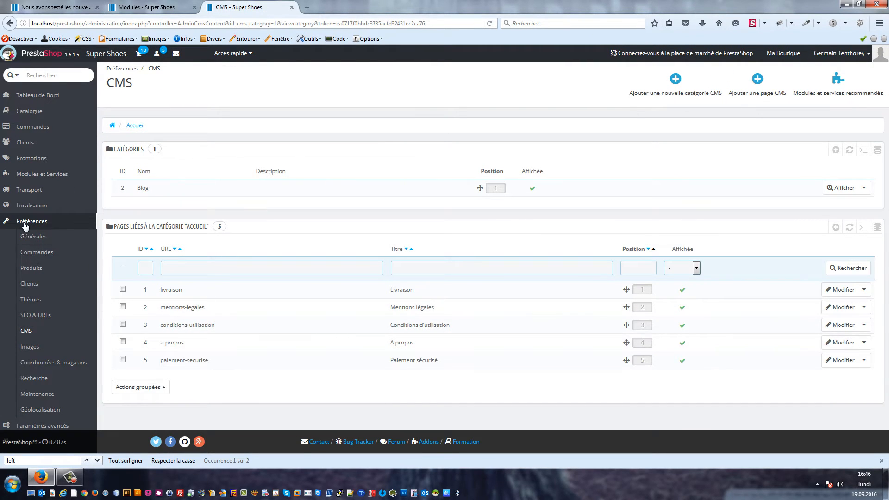
{"action": "left_click", "coordinate": [824, 188]}
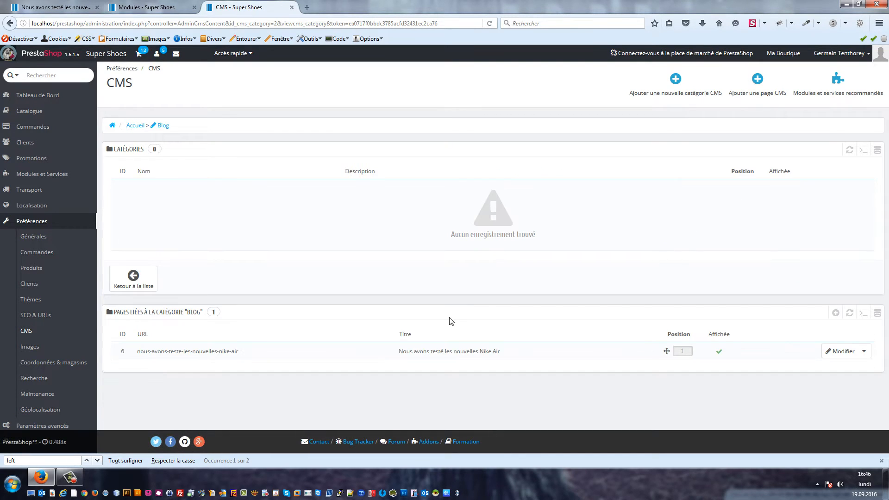
{"action": "left_click", "coordinate": [852, 352]}
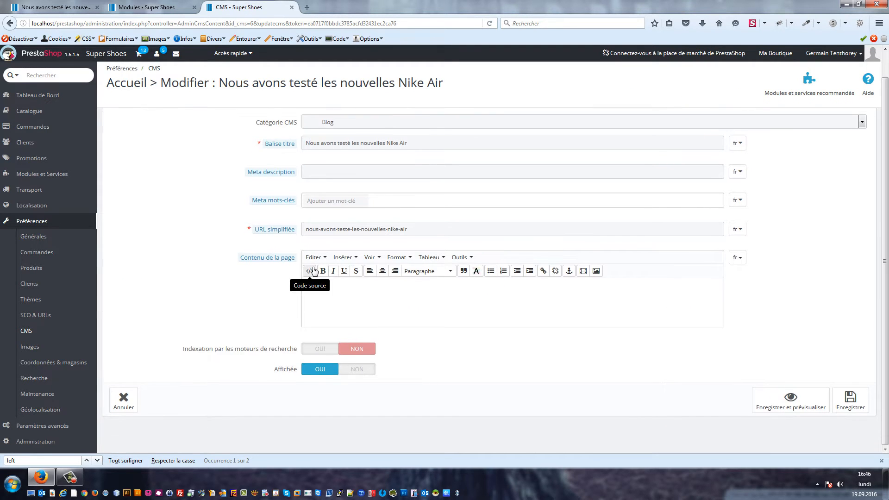
- Try the source code view and a few lines of test text in the page content, and clear the text
{"action": "left_click", "coordinate": [309, 271]}
{"action": "left_click", "coordinate": [574, 383]}
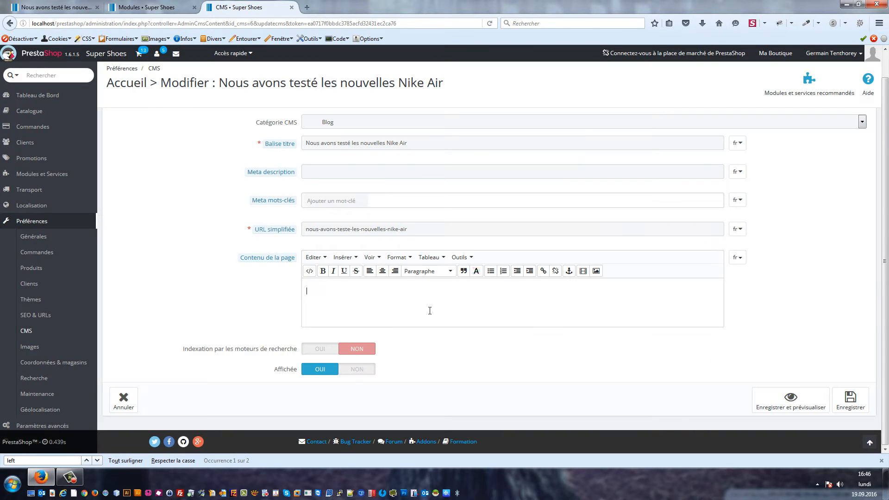
{"action": "key", "text": "Return"}
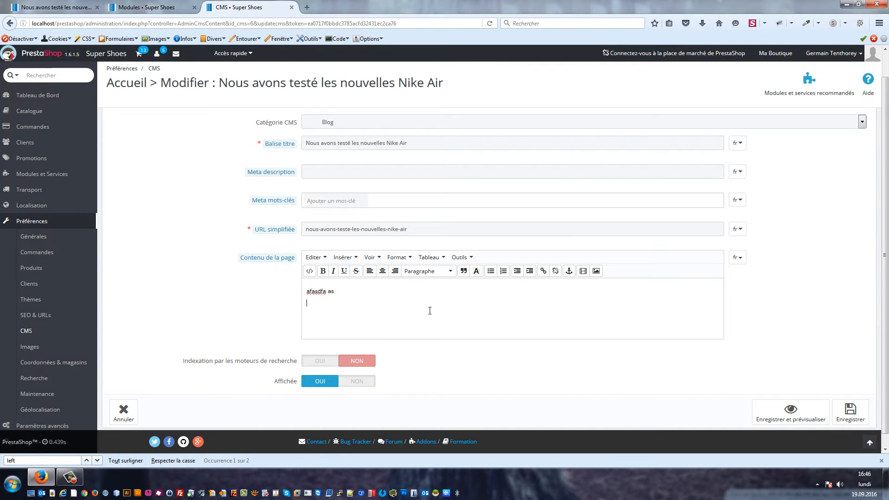
{"action": "type", "text": "sdfas"}
{"action": "key", "text": "ctrl+a"}
{"action": "key", "text": "BackSpace"}
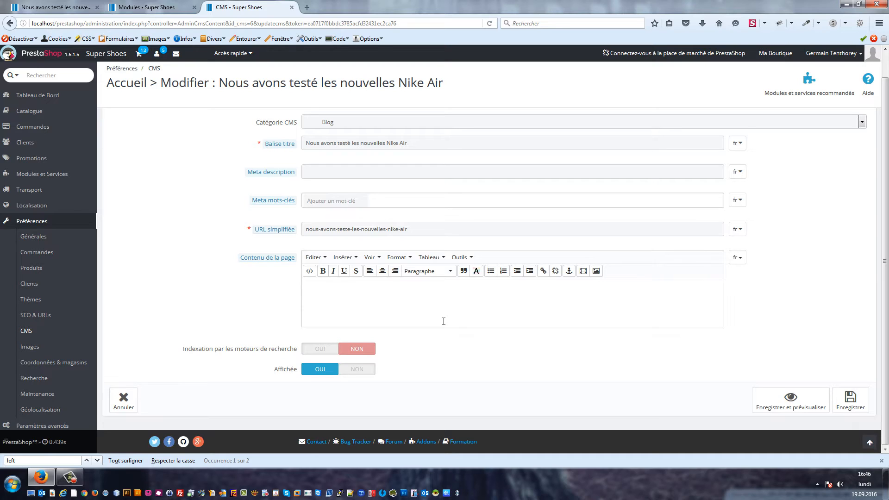
- Search Google for "layoutit" in a new browser tab
{"action": "key", "text": "ctrl+t"}
{"action": "type", "text": "layout"}
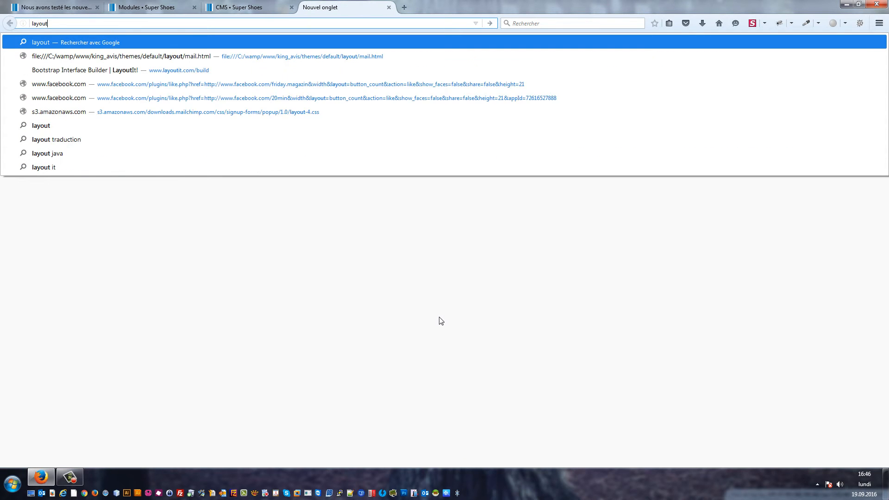
{"action": "type", "text": "i"}
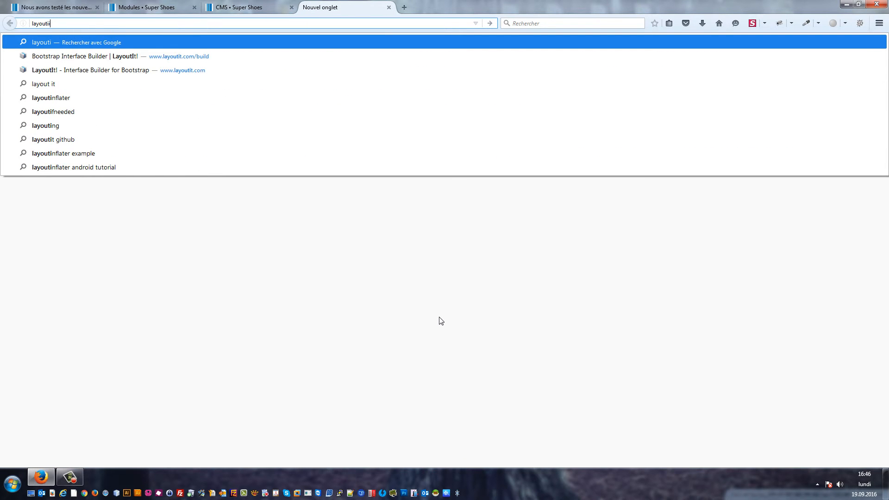
{"action": "type", "text": "i"}
{"action": "key", "text": "Return"}
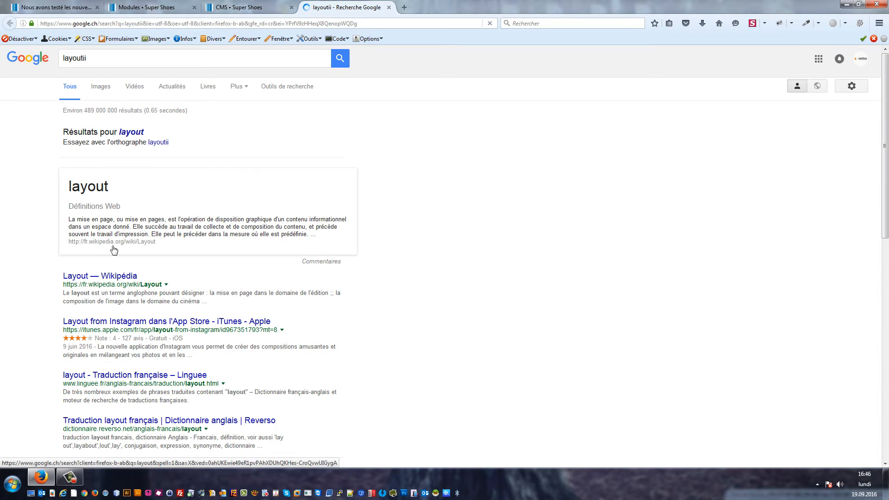
{"action": "left_click", "coordinate": [104, 58]}
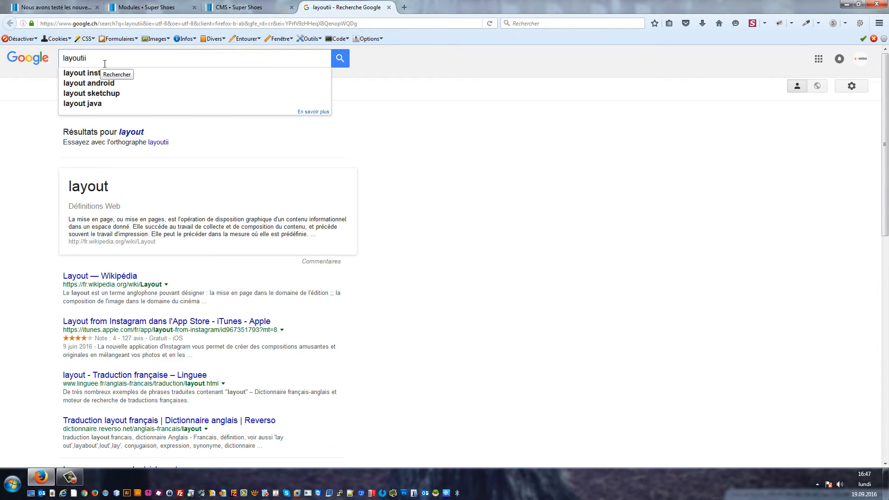
{"action": "key", "text": "BackSpace"}
{"action": "key", "text": "BackSpace"}
{"action": "type", "text": "it"}
{"action": "key", "text": "Return"}
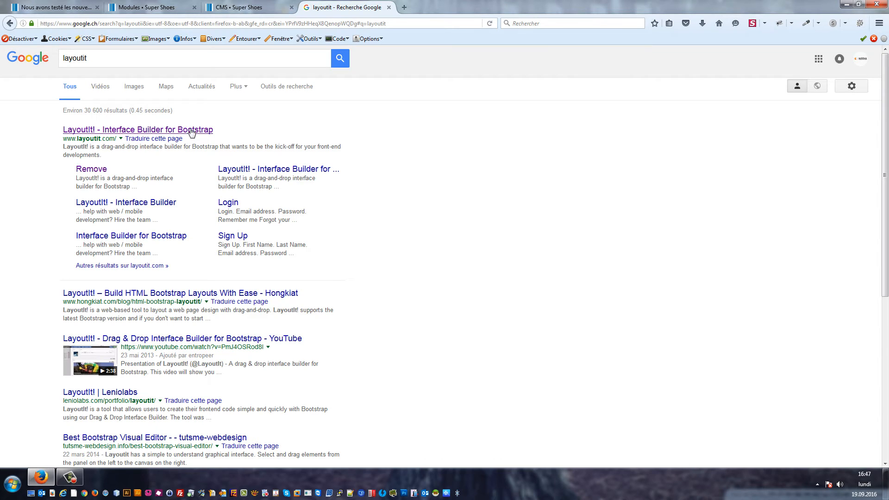
- Open the LayoutIt! Interface Builder for Bootstrap site from the results and look through its home page and base templates
{"action": "left_click", "coordinate": [191, 131]}
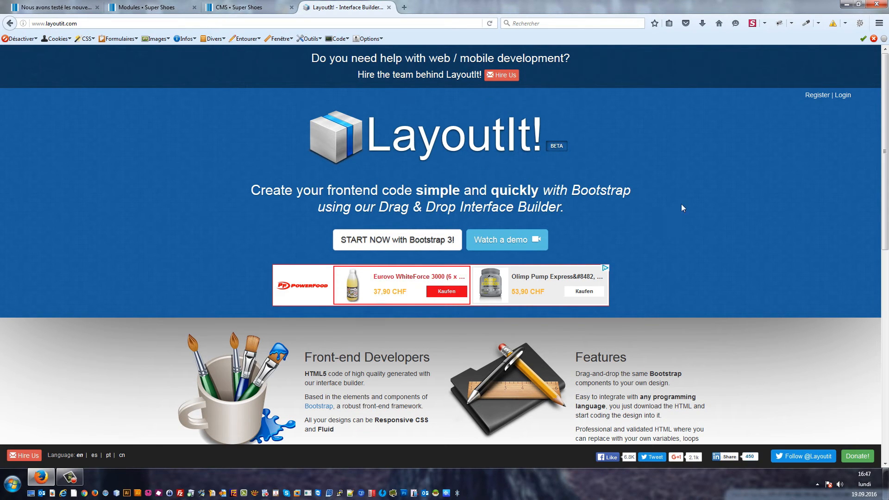
{"action": "scroll", "coordinate": [782, 208], "scroll_direction": "down", "scroll_amount": 8}
{"action": "scroll", "coordinate": [618, 229], "scroll_direction": "up", "scroll_amount": 7}
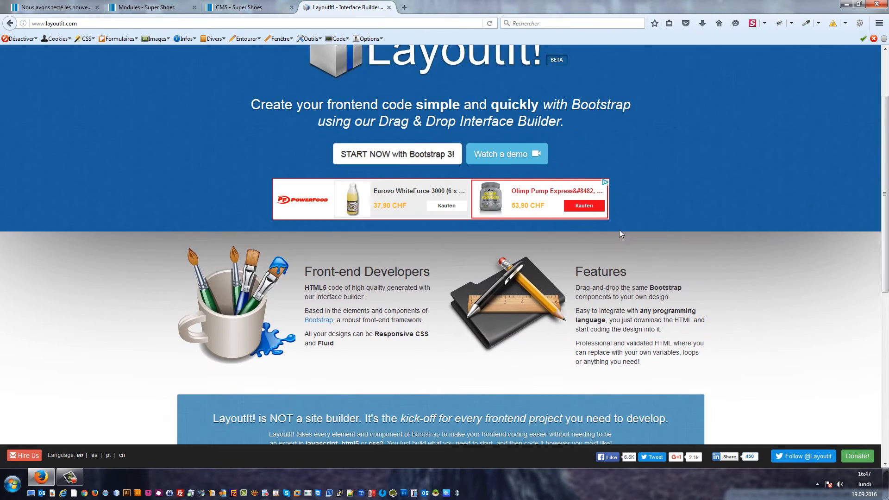
{"action": "scroll", "coordinate": [509, 230], "scroll_direction": "down", "scroll_amount": 8}
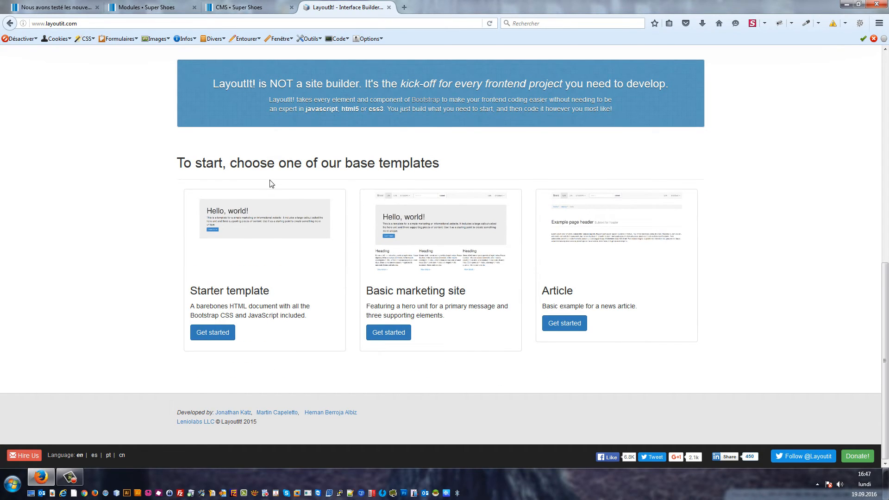
{"action": "scroll", "coordinate": [270, 184], "scroll_direction": "up", "scroll_amount": 10}
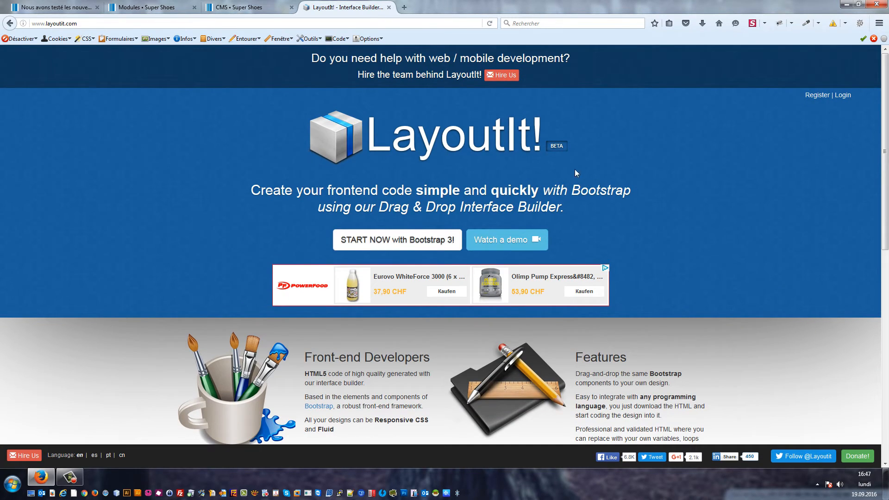
{"action": "left_click", "coordinate": [568, 27]}
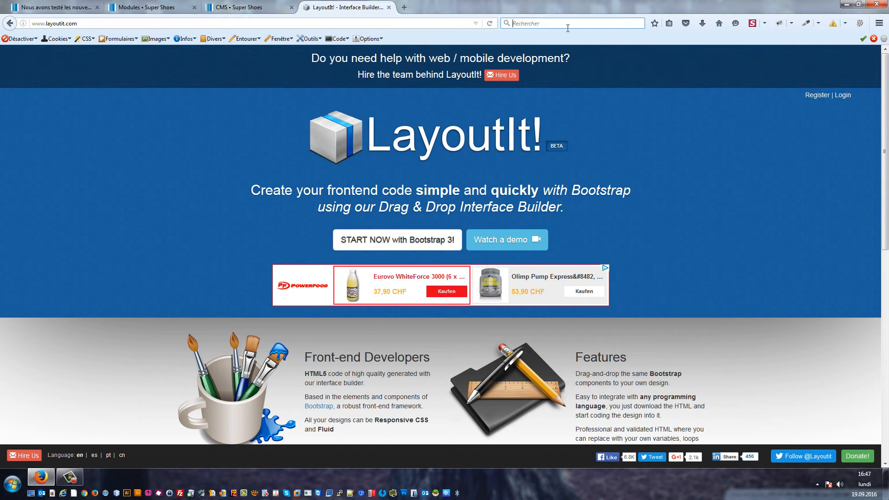
{"action": "type", "text": "la"}
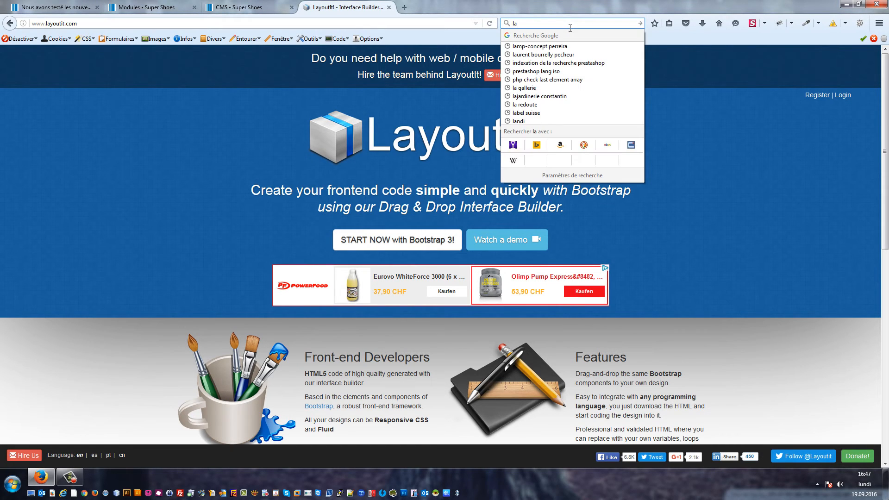
{"action": "key", "text": "BackSpace"}
{"action": "key", "text": "BackSpace"}
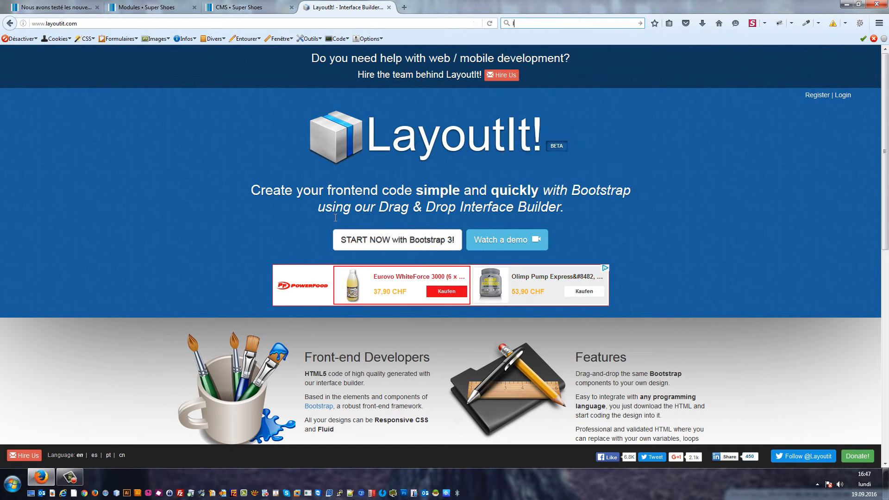
- Start the Bootstrap 3 interface builder and remove both sample rows from the container
{"action": "left_click", "coordinate": [387, 240]}
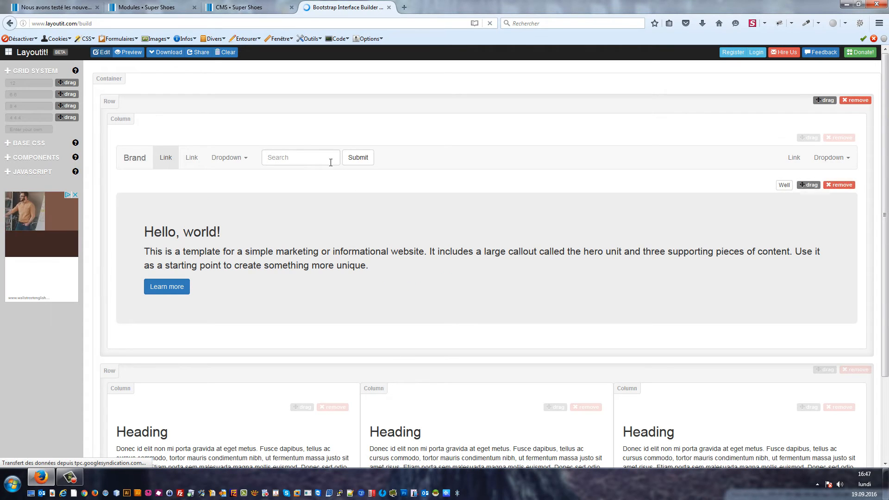
{"action": "left_click", "coordinate": [858, 100]}
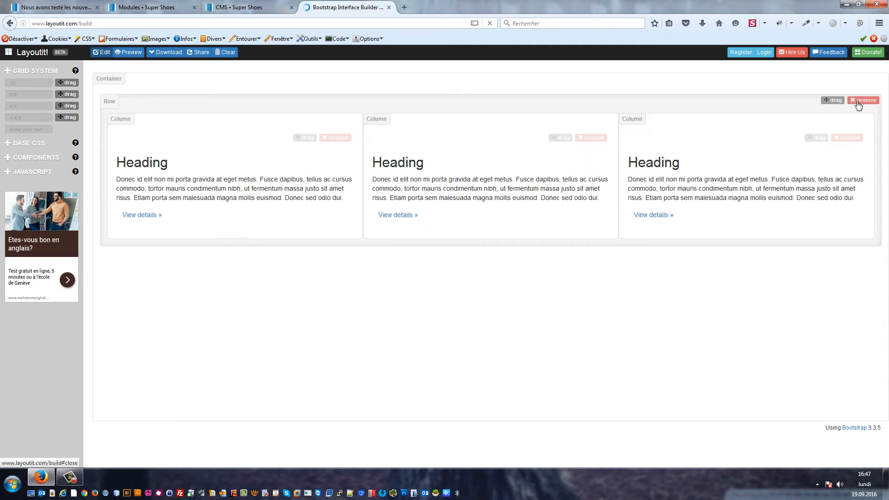
{"action": "left_click", "coordinate": [855, 107]}
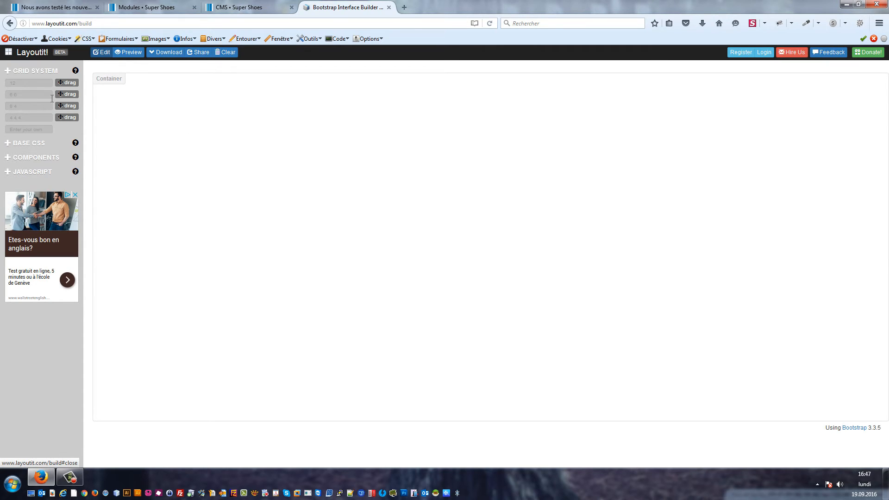
- Place a row with two equal columns (6 6) in the empty container and expand the Base CSS elements
{"action": "left_click_drag", "start_coordinate": [63, 96], "coordinate": [211, 113]}
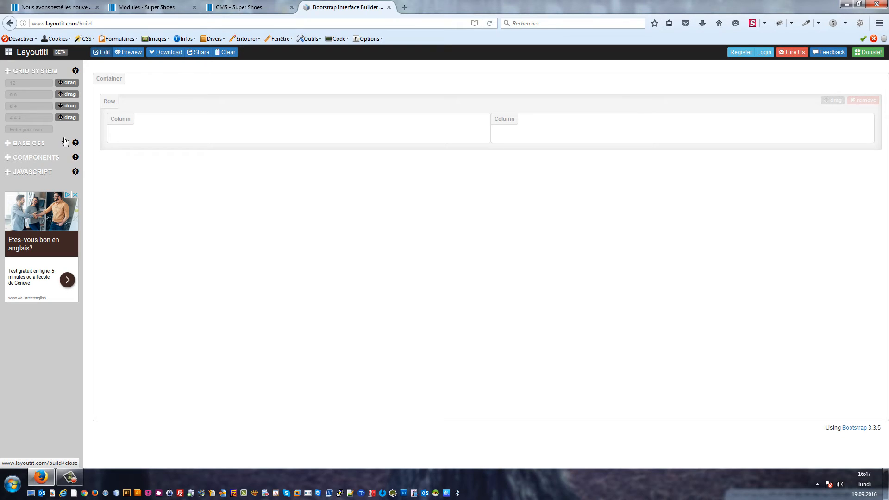
{"action": "left_click", "coordinate": [8, 144]}
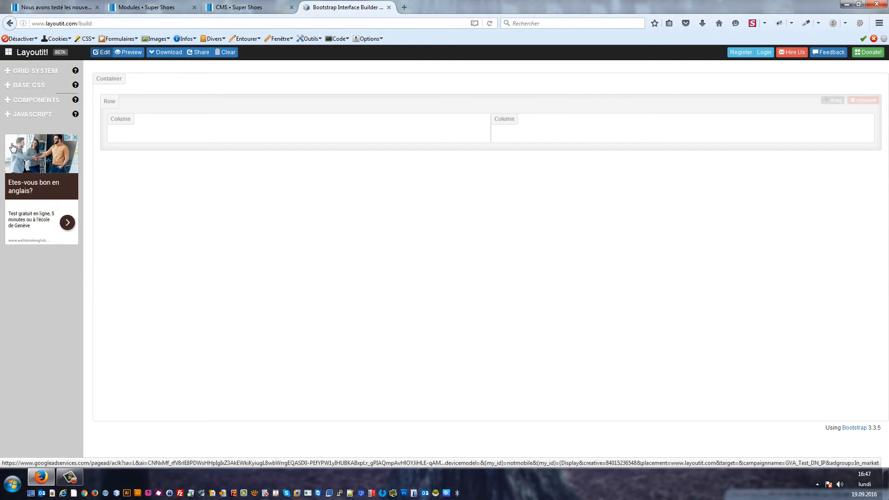
- Look through the Components, Base CSS and Grid System elements and place an image in the row's left column
{"action": "left_click", "coordinate": [32, 257]}
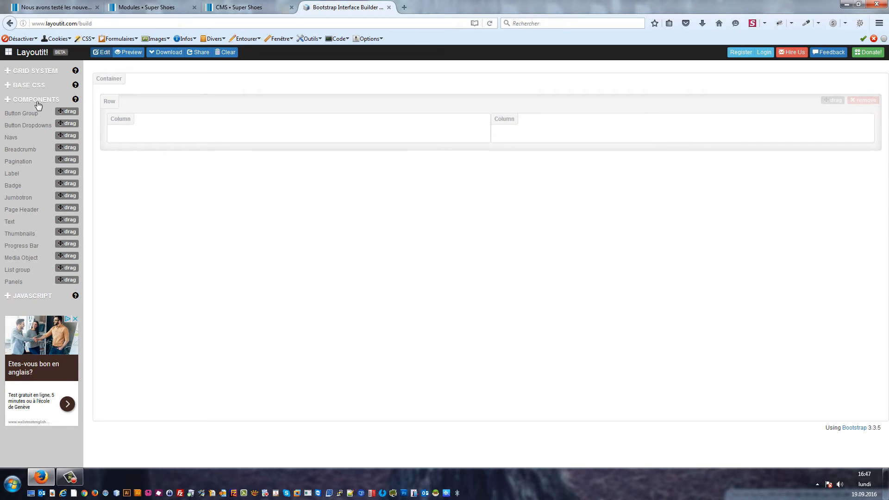
{"action": "left_click", "coordinate": [40, 86]}
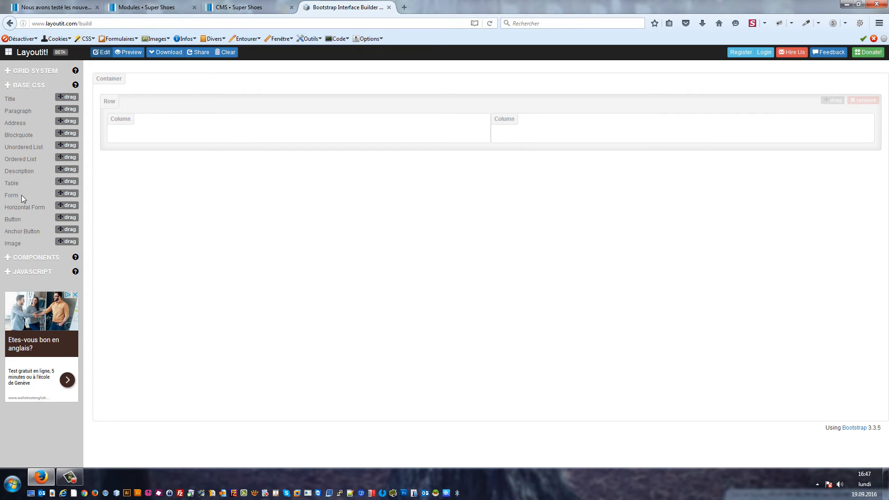
{"action": "left_click", "coordinate": [44, 74]}
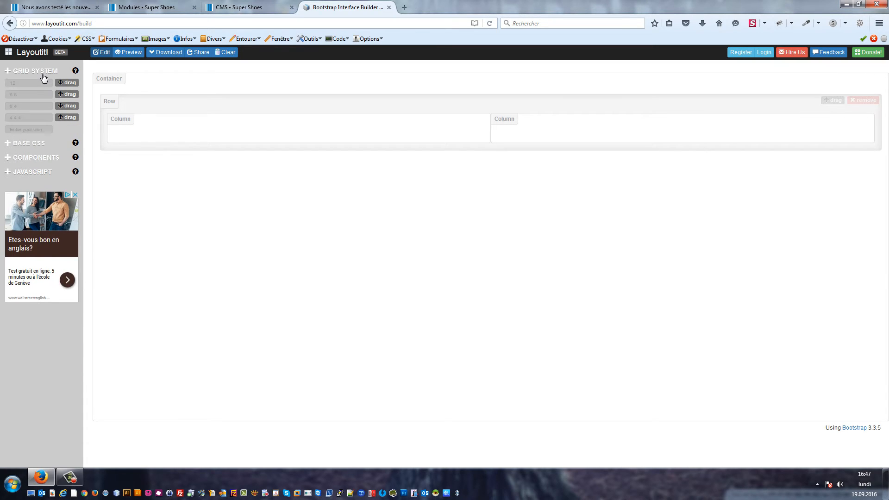
{"action": "left_click", "coordinate": [33, 157]}
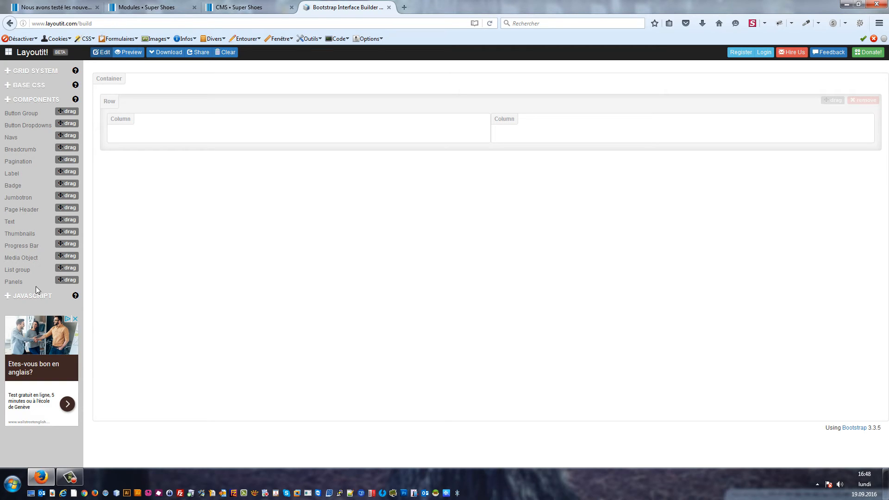
{"action": "left_click", "coordinate": [35, 85]}
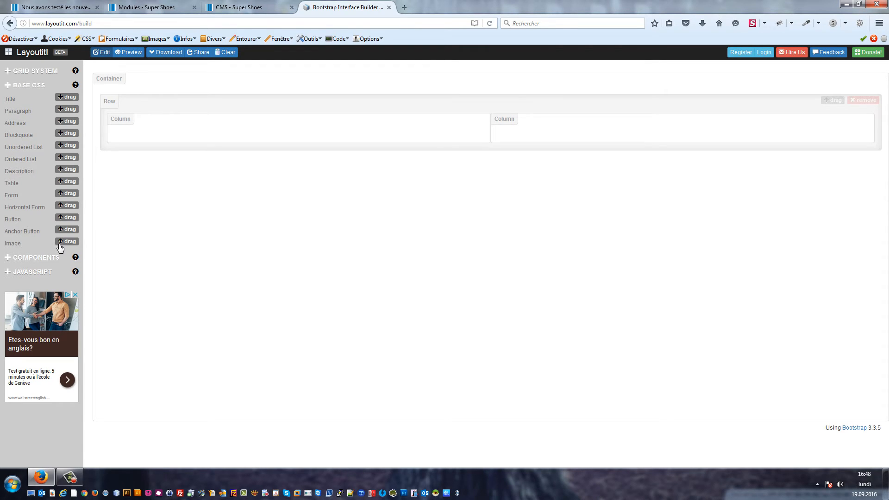
{"action": "left_click_drag", "start_coordinate": [60, 241], "coordinate": [160, 134]}
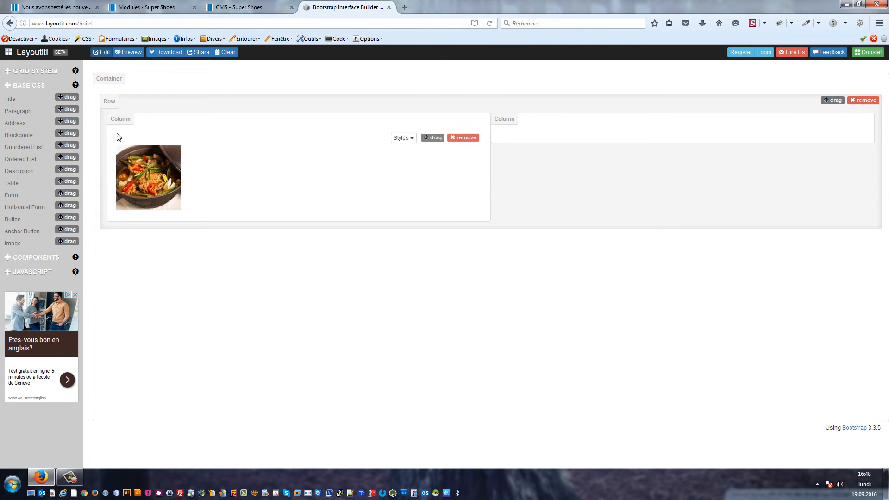
- Fill the row's right column with a title, a paragraph below it and a table underneath
{"action": "left_click_drag", "start_coordinate": [67, 97], "coordinate": [498, 129]}
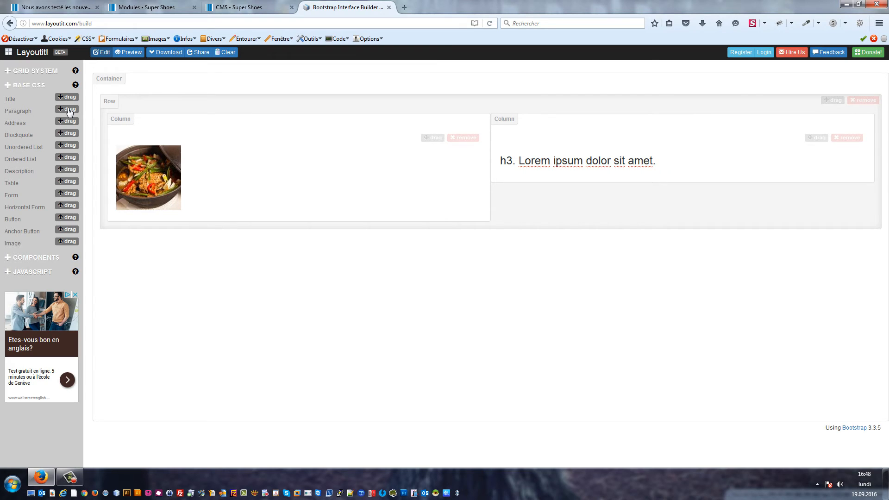
{"action": "left_click_drag", "start_coordinate": [258, 129], "coordinate": [567, 180]}
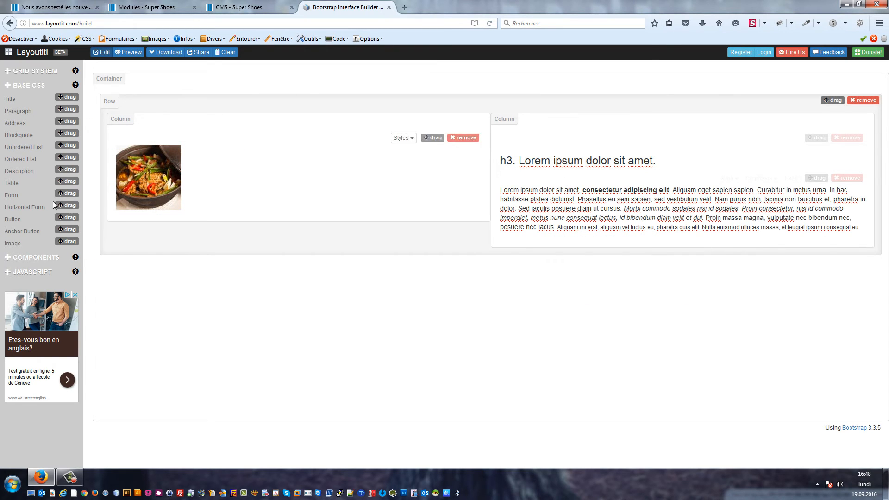
{"action": "left_click_drag", "start_coordinate": [69, 181], "coordinate": [601, 250]}
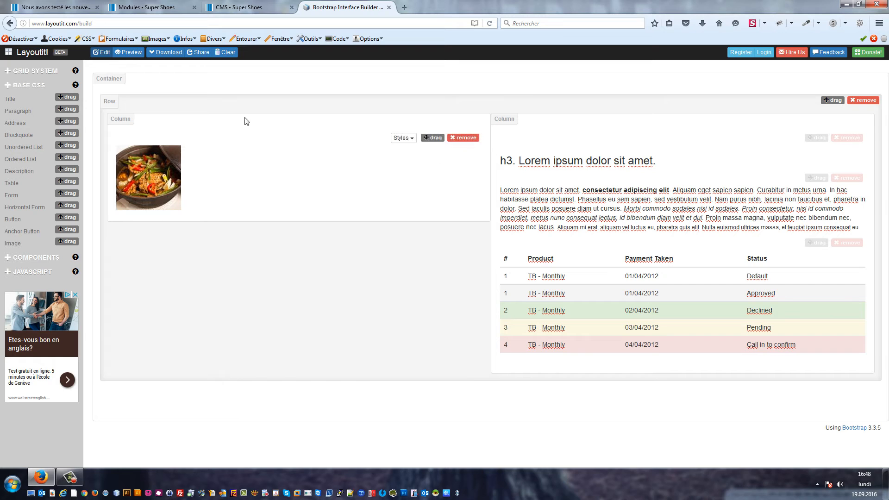
- Preview the layout, return to editing, and copy its entire generated HTML source without logging in
{"action": "left_click", "coordinate": [135, 52]}
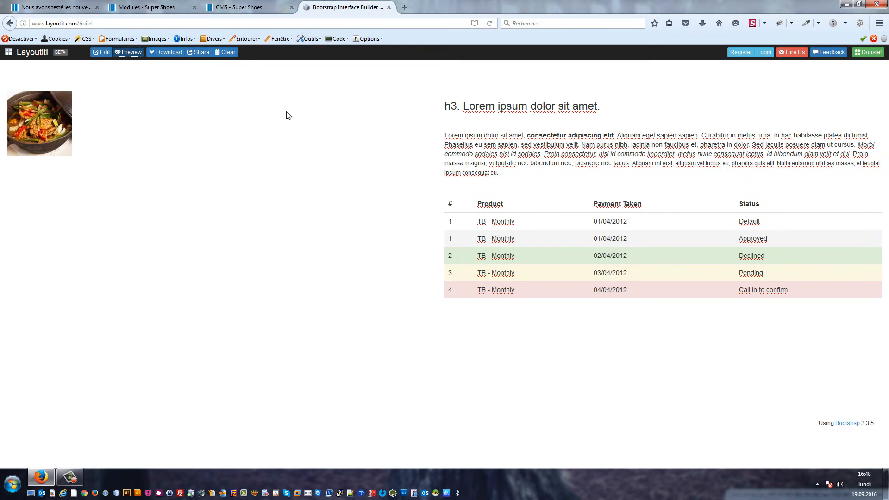
{"action": "left_click", "coordinate": [102, 52]}
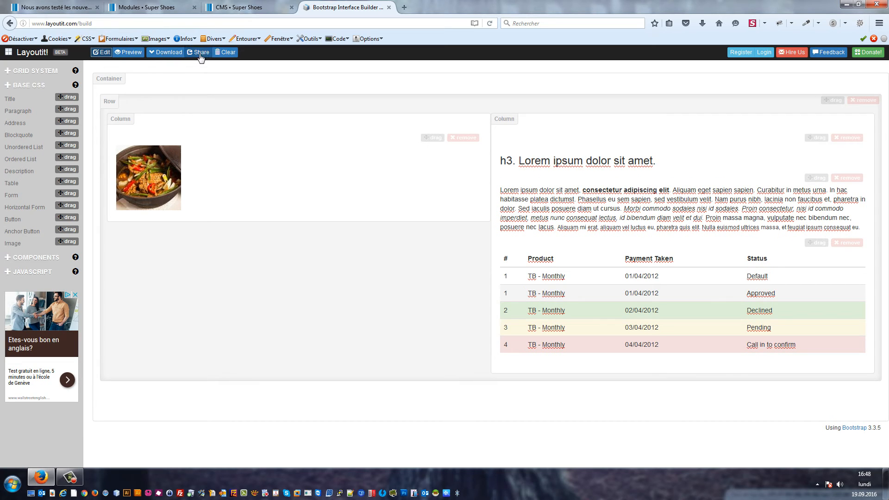
{"action": "left_click", "coordinate": [178, 52]}
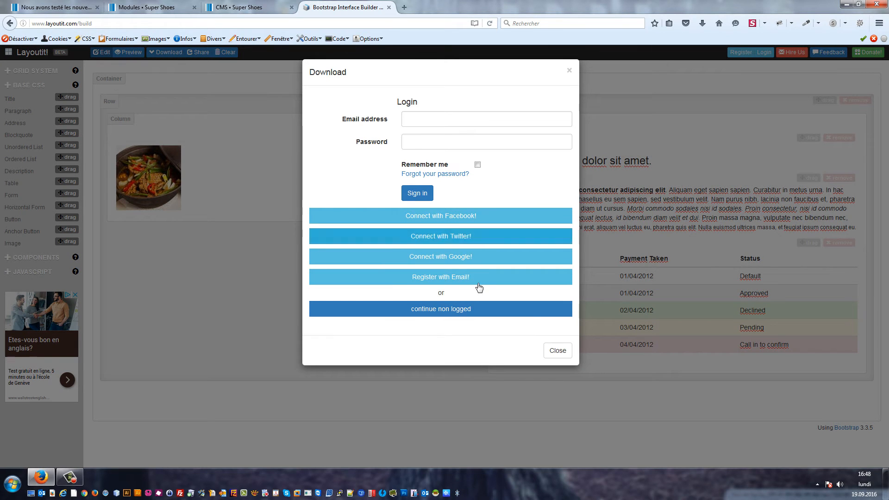
{"action": "left_click", "coordinate": [466, 313]}
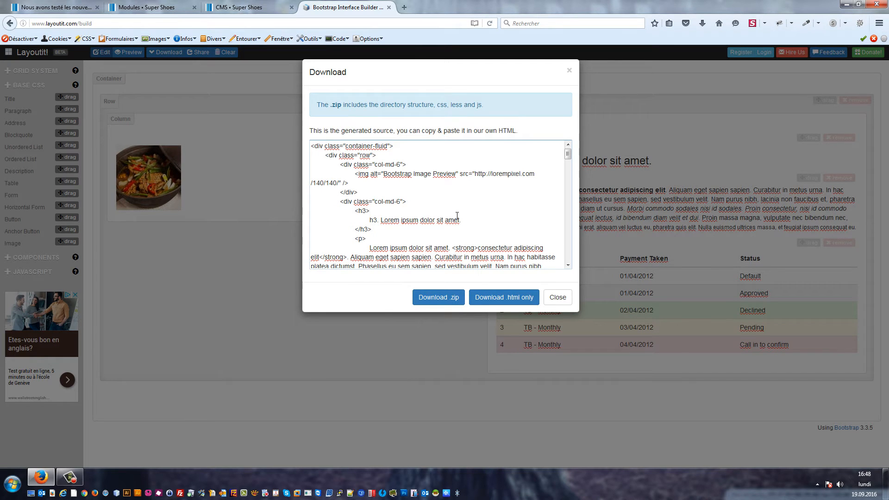
{"action": "key", "text": "ctrl+a"}
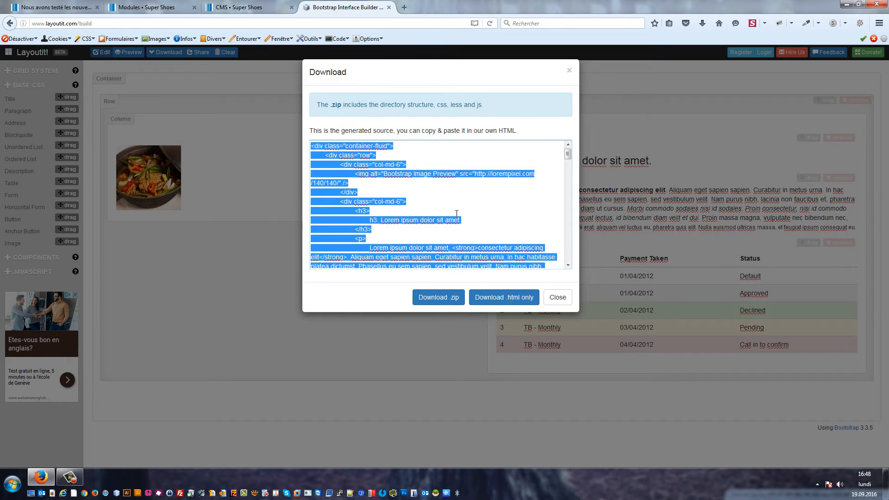
- Insert the copied HTML as the source code of the Nike Air article in PrestaShop and save the page
{"action": "left_click", "coordinate": [275, 5]}
{"action": "left_click", "coordinate": [309, 271]}
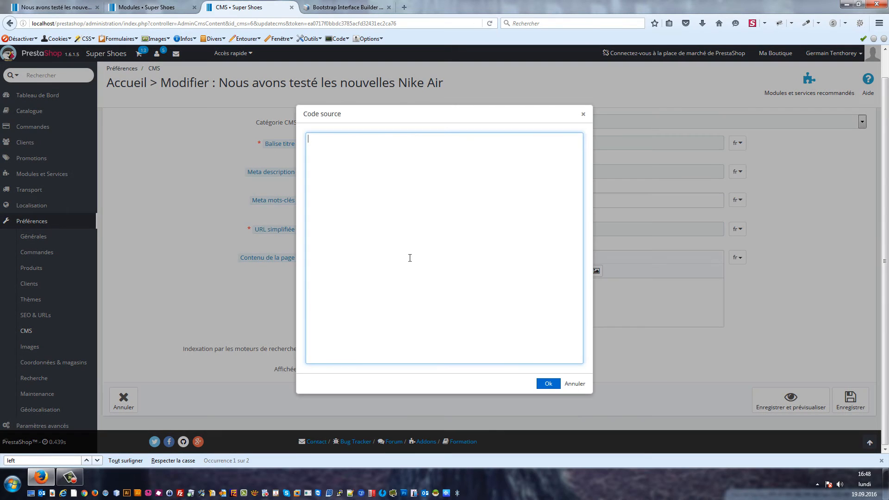
{"action": "key", "text": "ctrl+v"}
{"action": "left_click", "coordinate": [548, 383]}
{"action": "scroll", "coordinate": [756, 390], "scroll_direction": "down", "scroll_amount": 3}
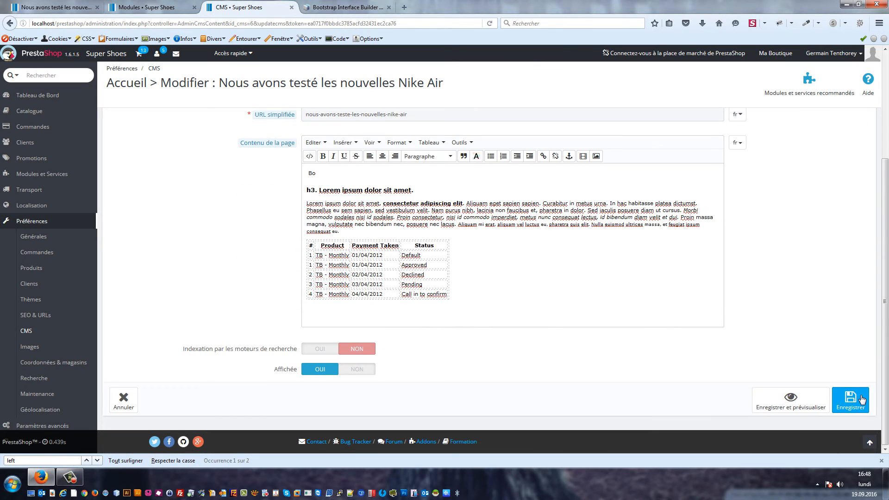
{"action": "left_click", "coordinate": [850, 399]}
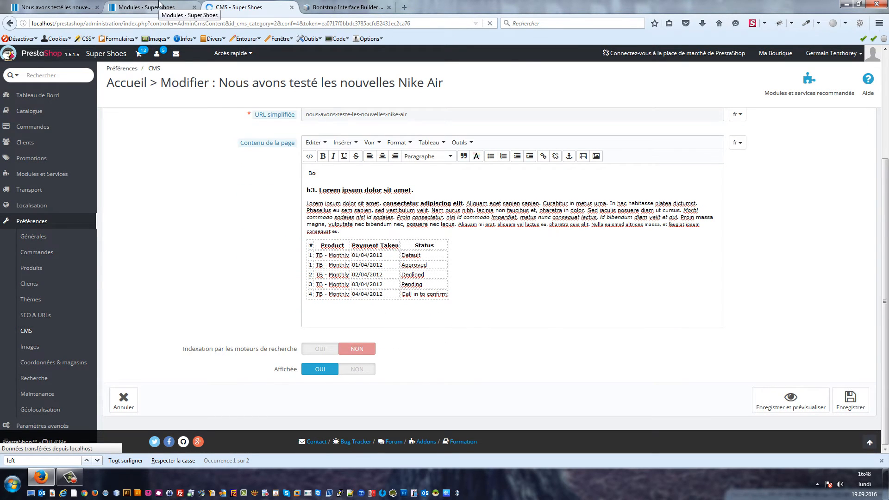
- Check the Nike Air article's layout on the shop page and reopen the article for editing in the CMS
{"action": "left_click", "coordinate": [81, 6]}
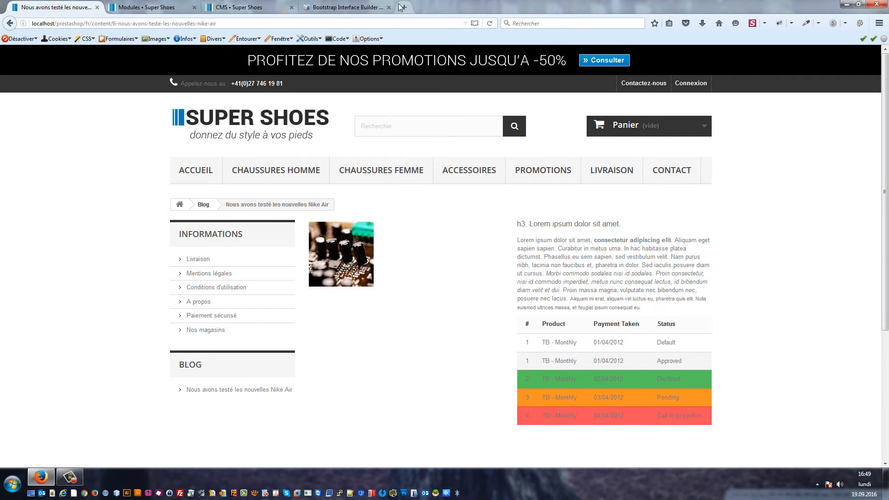
{"action": "left_click", "coordinate": [250, 6]}
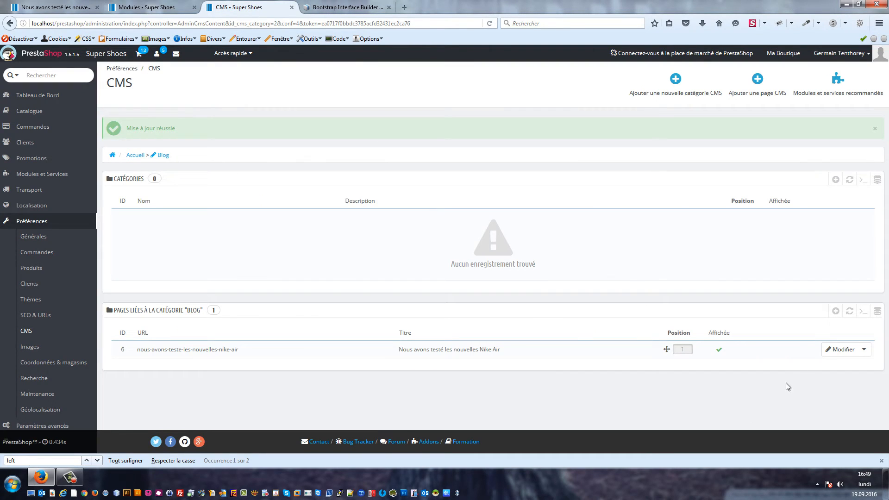
{"action": "left_click", "coordinate": [840, 349]}
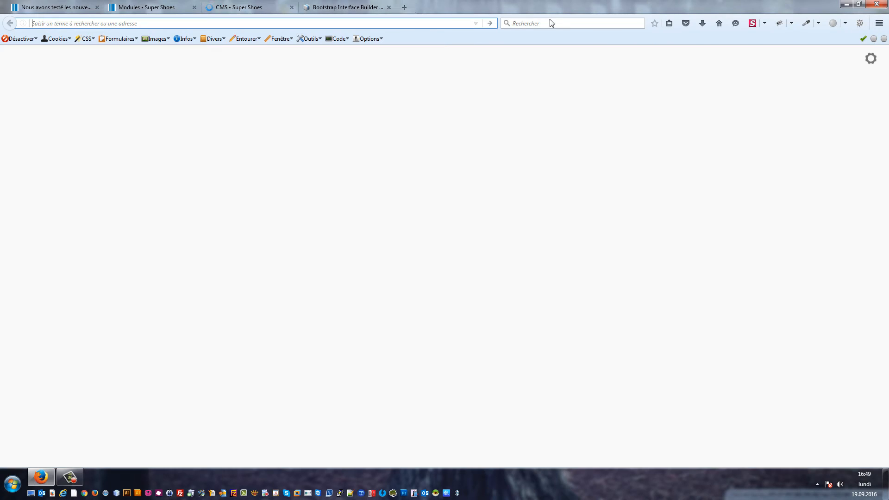
- Search Google Images for "wallpaper" in a new browser tab
{"action": "left_click", "coordinate": [556, 22]}
{"action": "type", "text": "wal"}
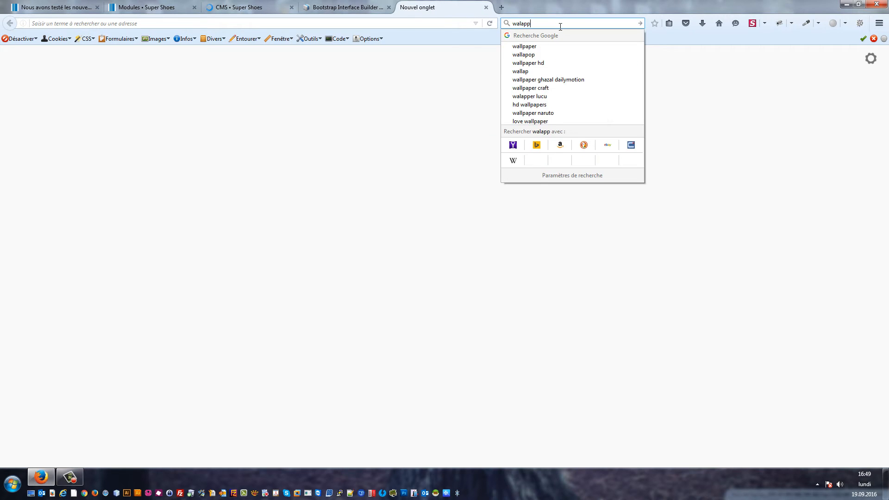
{"action": "type", "text": "lpaper"}
{"action": "key", "text": "Return"}
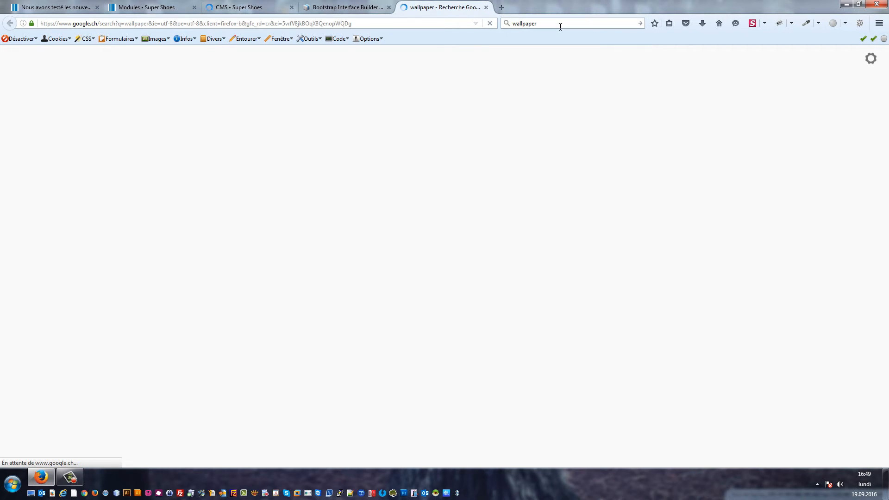
{"action": "left_click", "coordinate": [100, 88]}
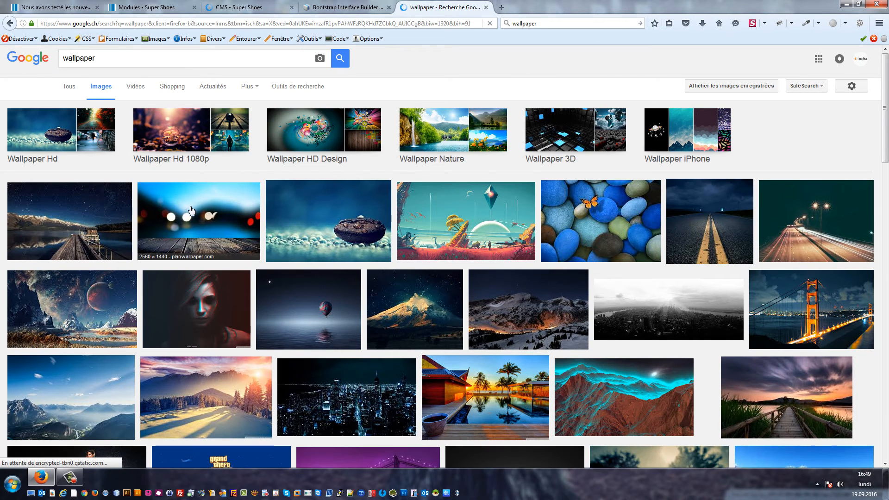
- Try to open the full-size wallpaper with blurred lights above wooden planks
{"action": "left_click", "coordinate": [197, 223]}
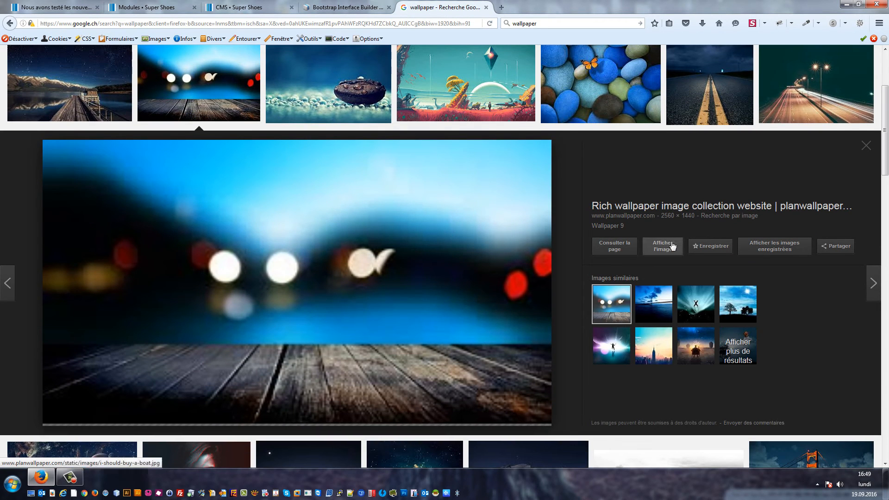
{"action": "left_click", "coordinate": [661, 246]}
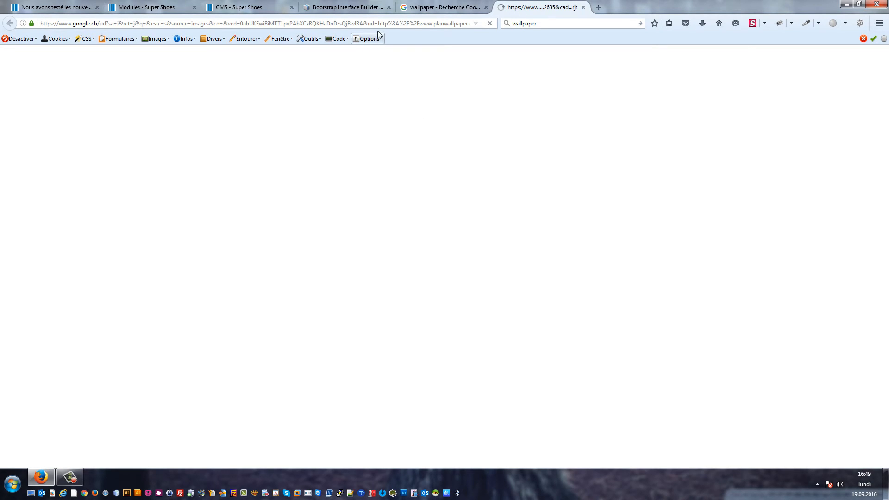
{"action": "left_click", "coordinate": [583, 8]}
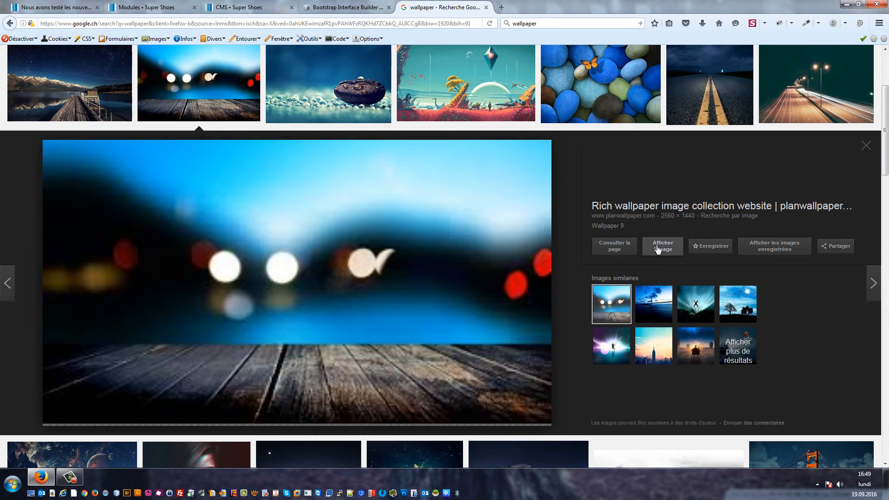
{"action": "left_click", "coordinate": [662, 248]}
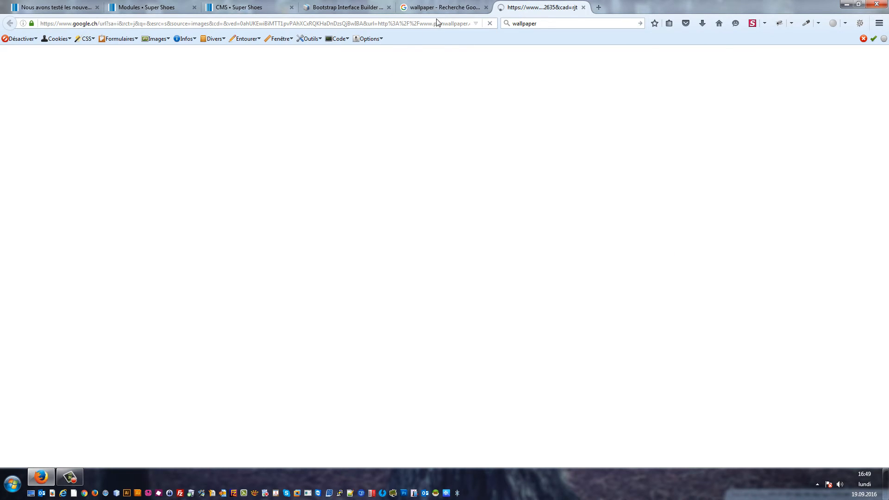
{"action": "left_click", "coordinate": [584, 7]}
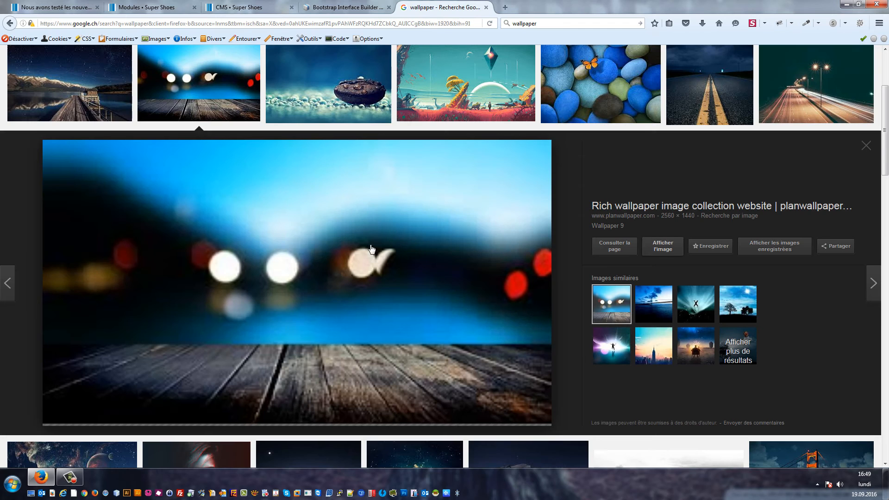
{"action": "left_click", "coordinate": [357, 259]}
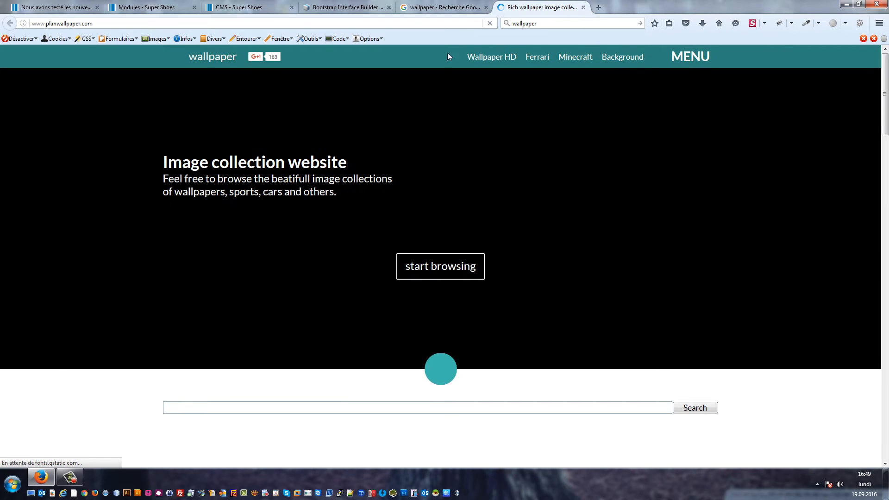
{"action": "middle_click", "coordinate": [533, 7]}
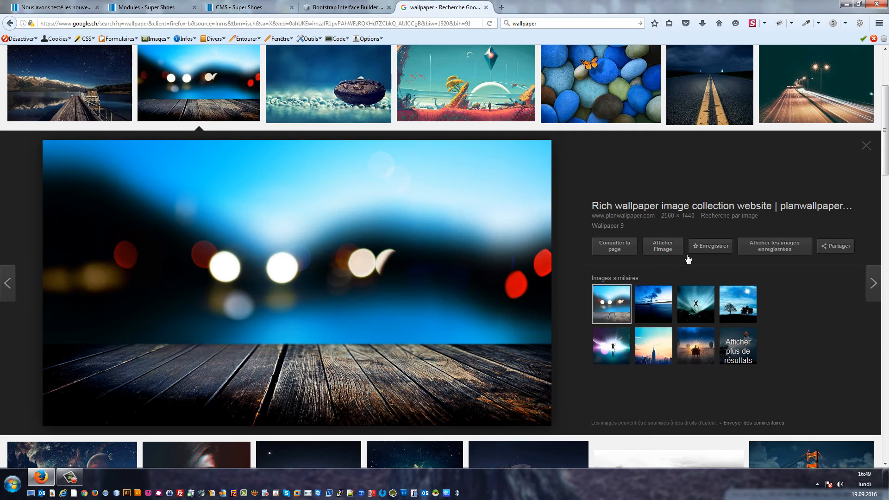
- Try to open the full-size butterfly-on-blue-pebbles wallpaper and look through the other image results
{"action": "scroll", "coordinate": [397, 208], "scroll_direction": "up", "scroll_amount": 2}
{"action": "scroll", "coordinate": [121, 204], "scroll_direction": "up", "scroll_amount": 1}
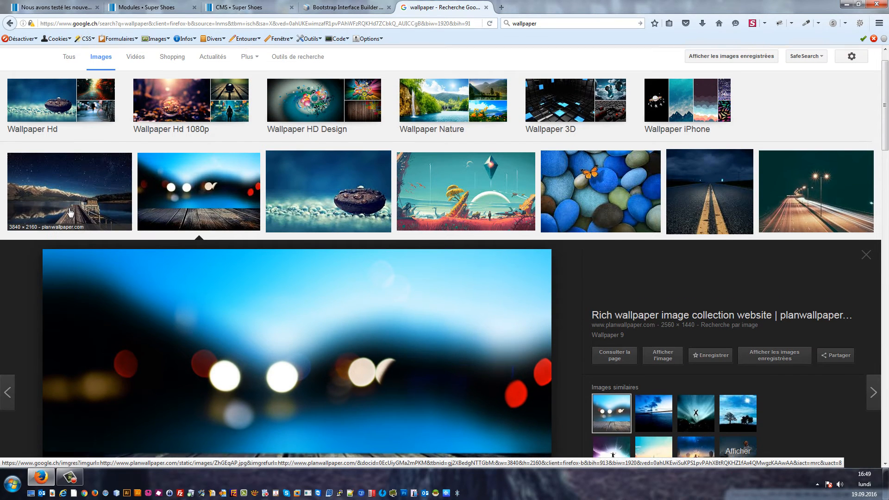
{"action": "scroll", "coordinate": [509, 185], "scroll_direction": "down", "scroll_amount": 1}
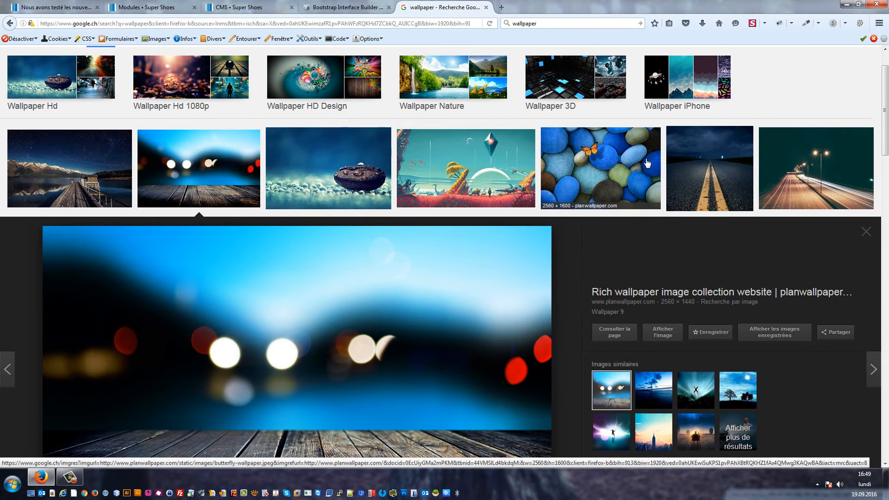
{"action": "left_click", "coordinate": [644, 163]}
{"action": "left_click", "coordinate": [663, 246]}
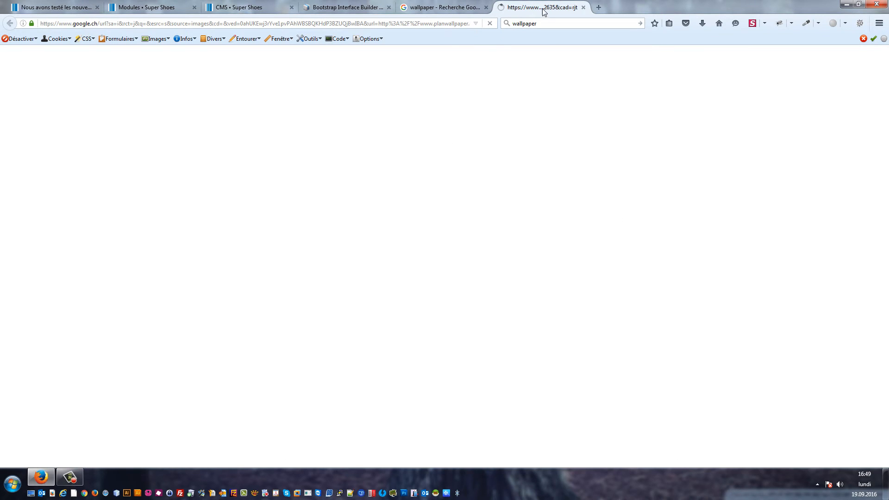
{"action": "middle_click", "coordinate": [506, 11]}
{"action": "scroll", "coordinate": [202, 205], "scroll_direction": "down", "scroll_amount": 7}
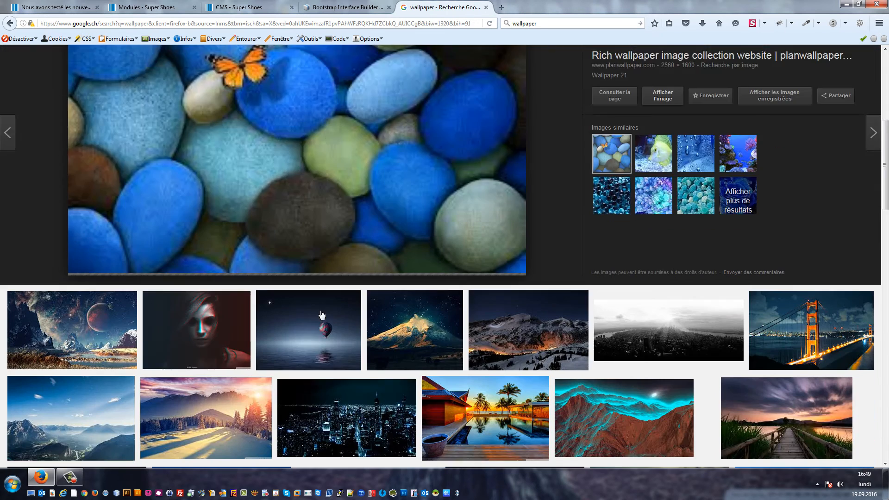
{"action": "scroll", "coordinate": [202, 205], "scroll_direction": "up", "scroll_amount": 8}
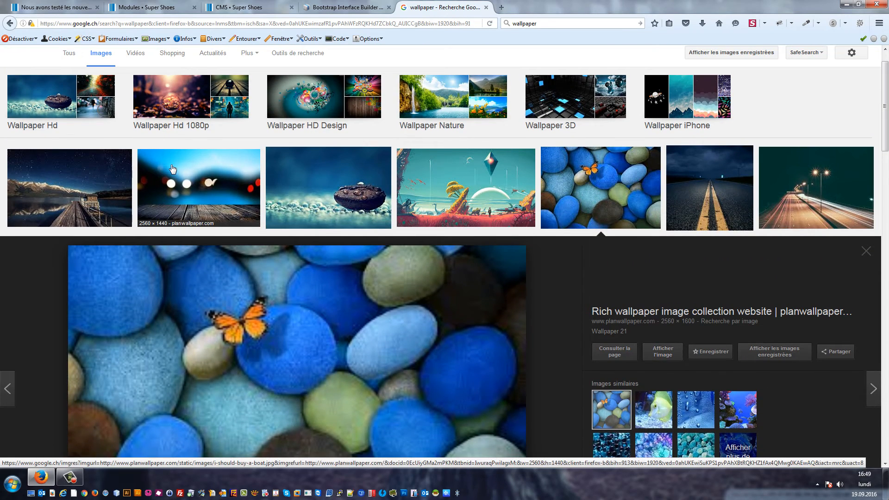
- Visit the planwallpaper.com source page of the blurred-lights wallpaper and open the site's Pictures collection
{"action": "left_click", "coordinate": [172, 169]}
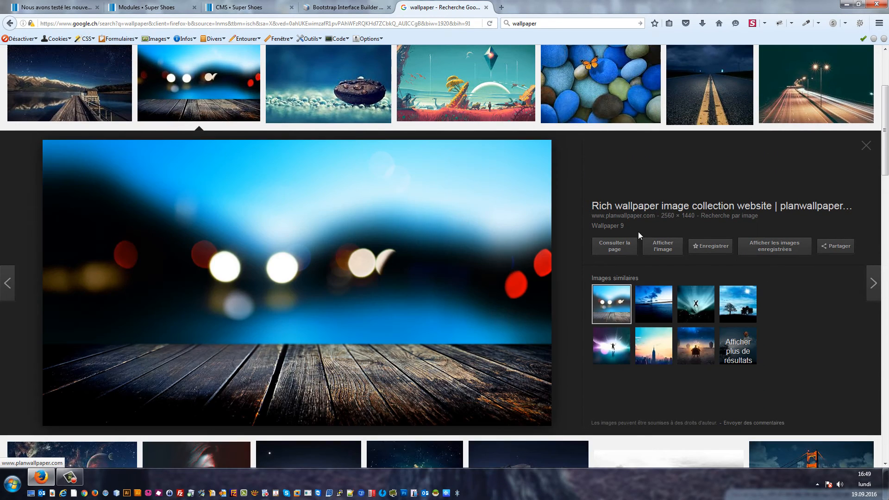
{"action": "left_click", "coordinate": [628, 249]}
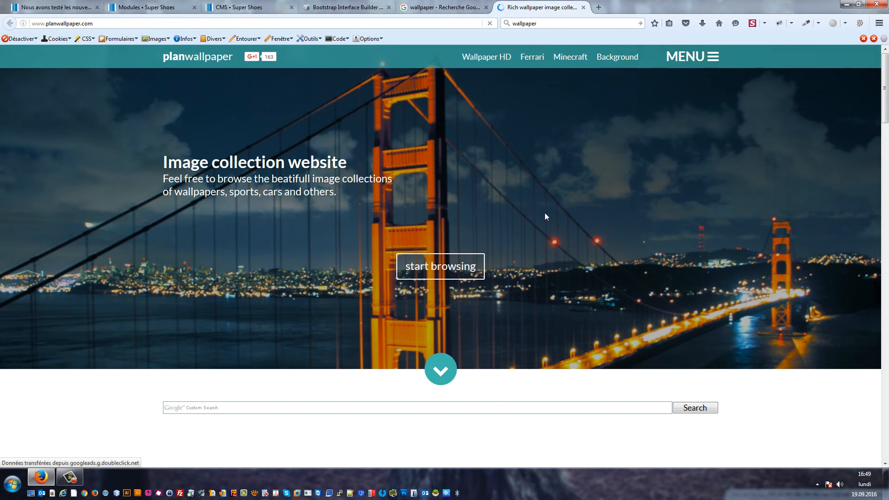
{"action": "scroll", "coordinate": [514, 213], "scroll_direction": "down", "scroll_amount": 3}
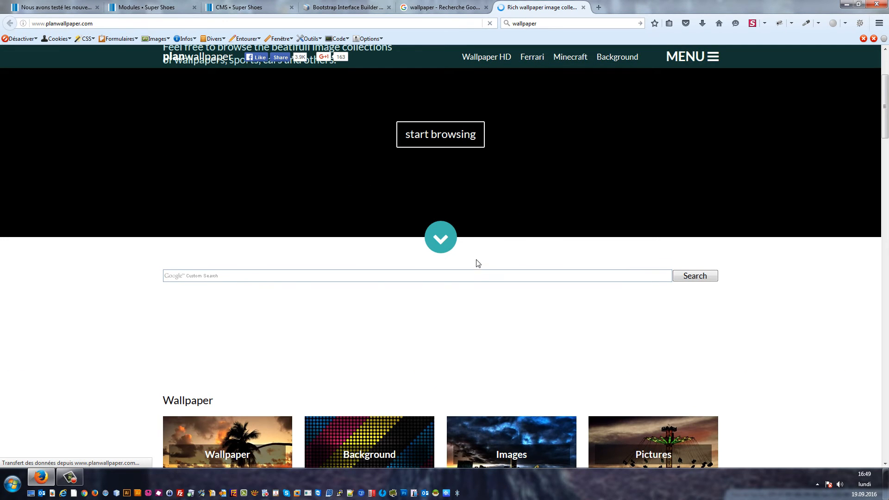
{"action": "scroll", "coordinate": [482, 255], "scroll_direction": "down", "scroll_amount": 5}
{"action": "scroll", "coordinate": [463, 250], "scroll_direction": "down", "scroll_amount": 4}
{"action": "scroll", "coordinate": [347, 273], "scroll_direction": "up", "scroll_amount": 6}
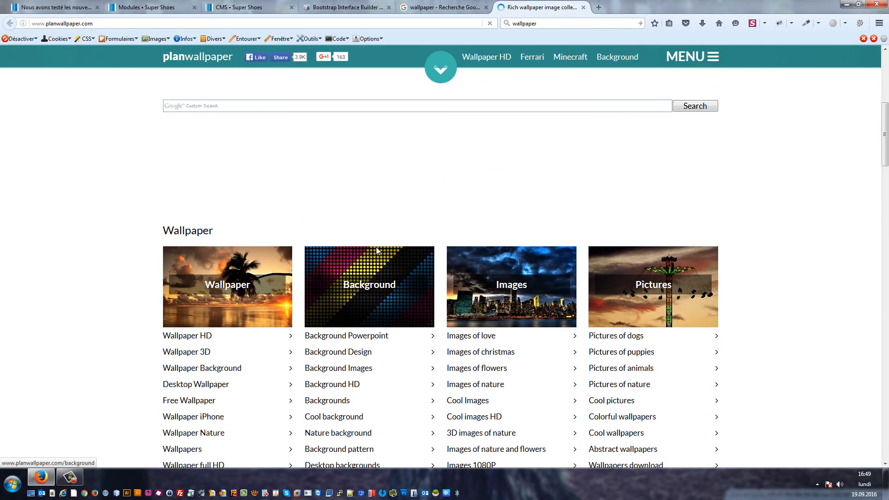
{"action": "scroll", "coordinate": [601, 195], "scroll_direction": "down", "scroll_amount": 2}
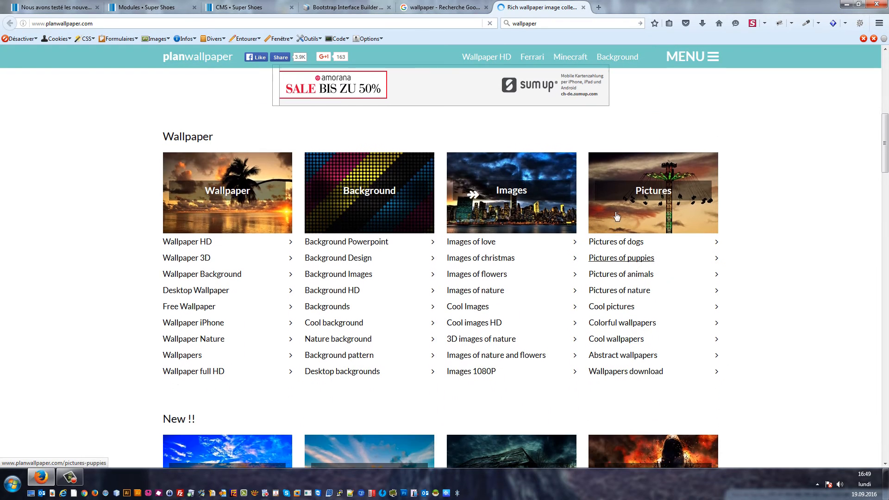
{"action": "left_click", "coordinate": [618, 178]}
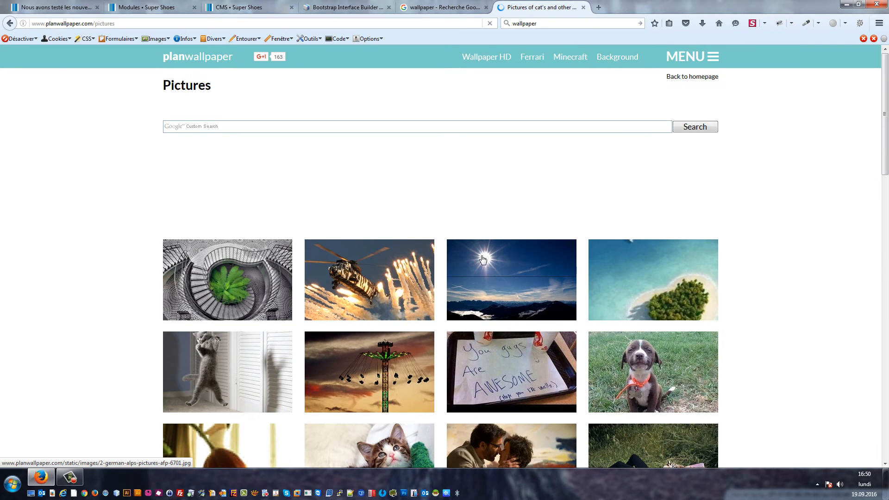
- Open the picture of the spiral staircase with the green fern full size and copy its image address
{"action": "scroll", "coordinate": [559, 244], "scroll_direction": "down", "scroll_amount": 1}
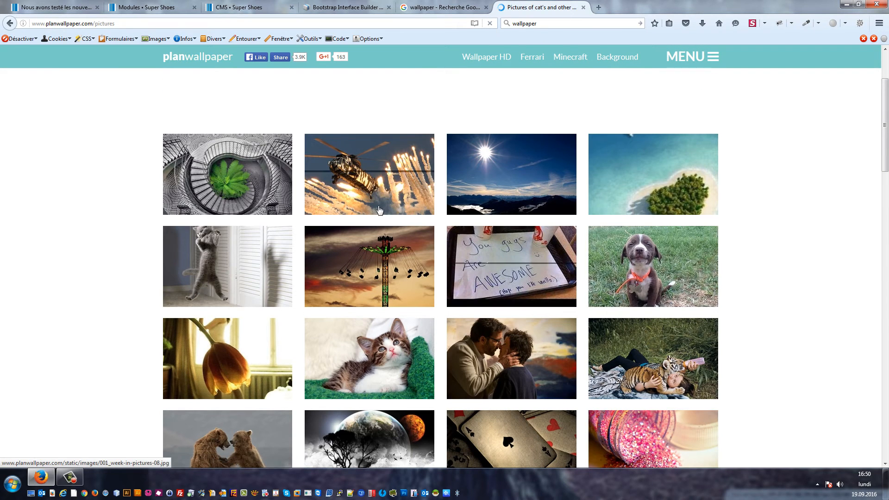
{"action": "left_click", "coordinate": [237, 162]}
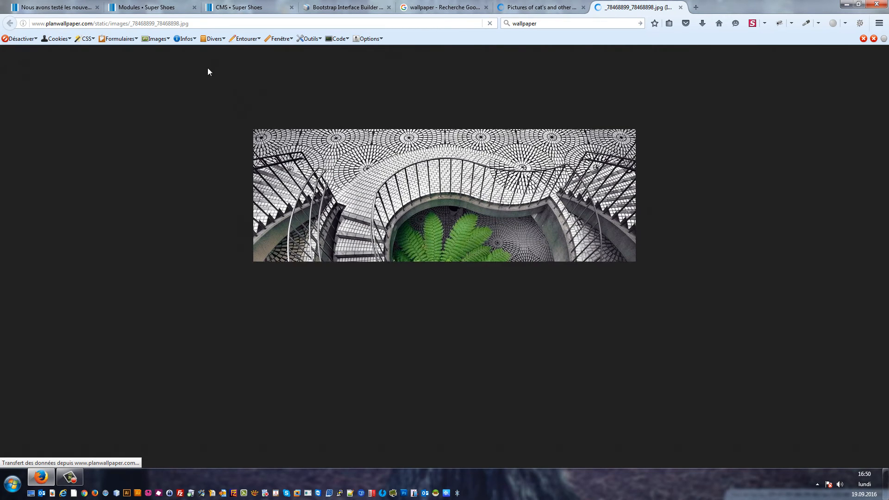
{"action": "left_click", "coordinate": [197, 26]}
{"action": "key", "text": "ctrl+c"}
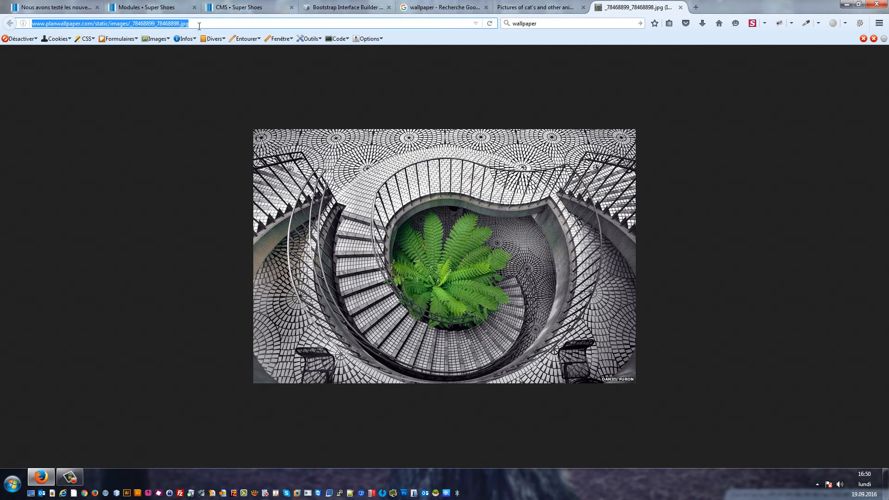
{"action": "left_click", "coordinate": [238, 5]}
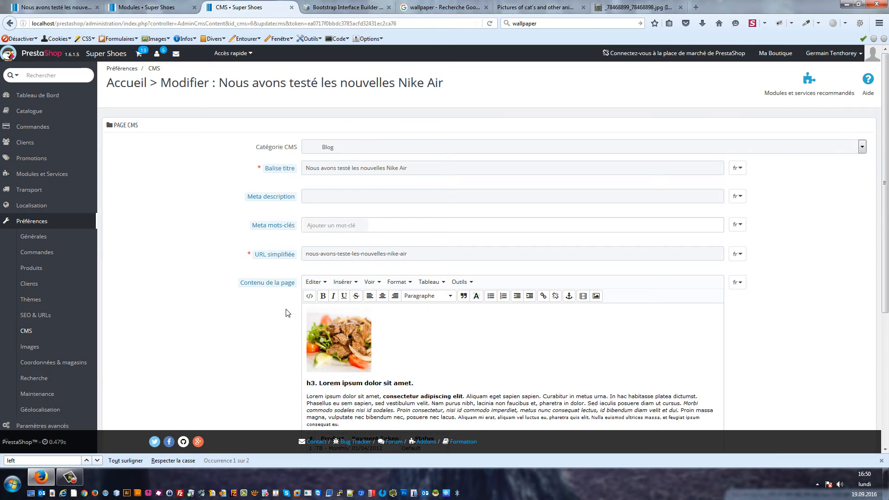
{"action": "left_click", "coordinate": [310, 296]}
{"action": "scroll", "coordinate": [406, 190], "scroll_direction": "down", "scroll_amount": 10}
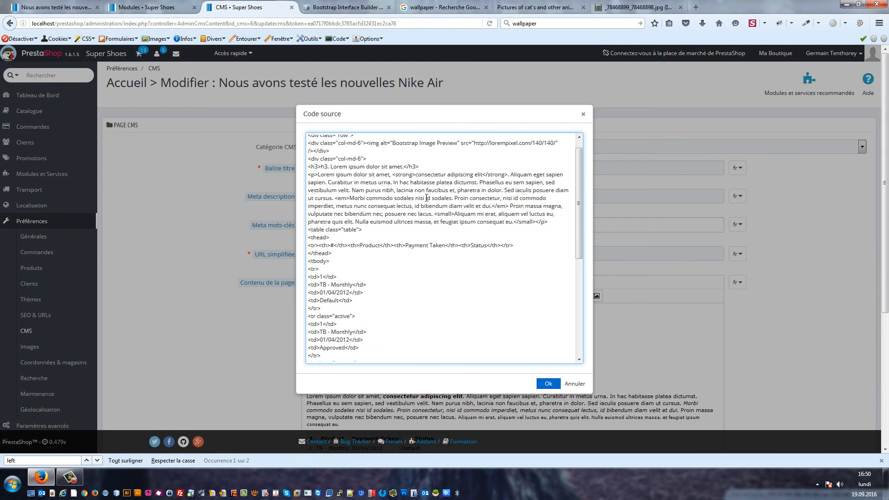
{"action": "scroll", "coordinate": [513, 251], "scroll_direction": "up", "scroll_amount": 8}
{"action": "scroll", "coordinate": [514, 252], "scroll_direction": "up", "scroll_amount": 2}
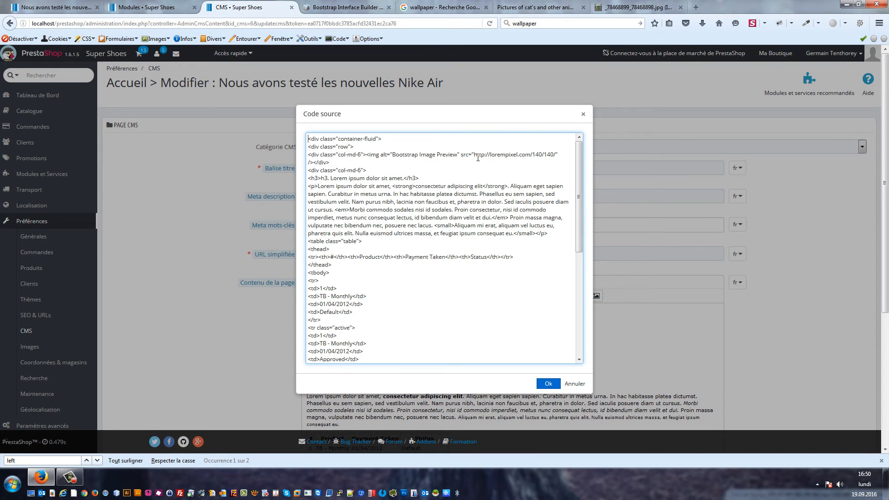
{"action": "left_click_drag", "start_coordinate": [473, 155], "coordinate": [554, 155]}
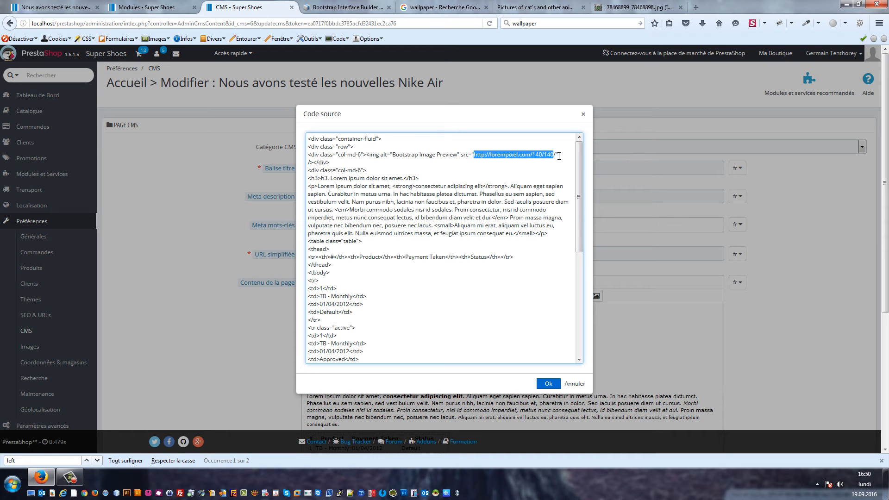
{"action": "key", "text": "ctrl+v"}
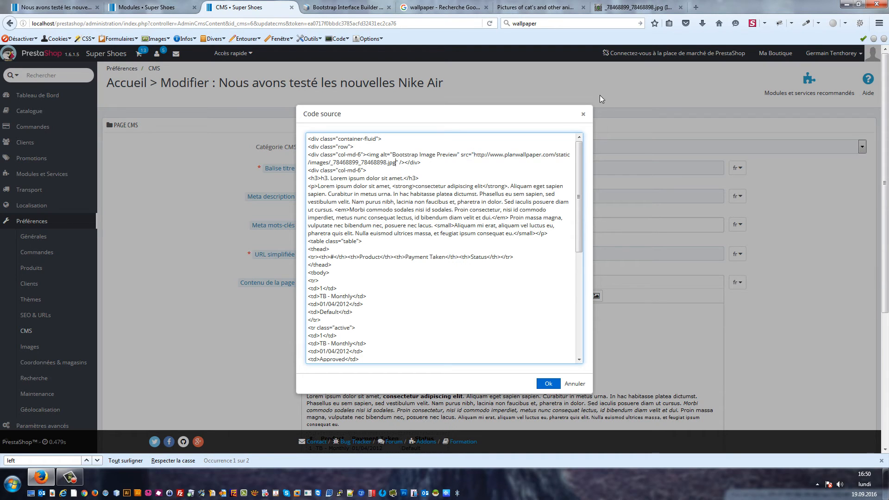
{"action": "left_click", "coordinate": [548, 384]}
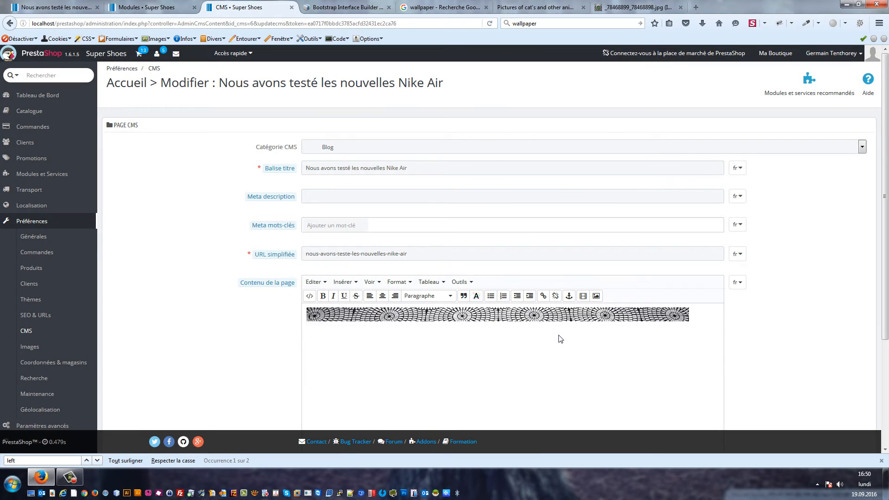
- Save the article and reload its shop page to check the new image in the layout
{"action": "scroll", "coordinate": [796, 329], "scroll_direction": "down", "scroll_amount": 3}
{"action": "left_click", "coordinate": [841, 399]}
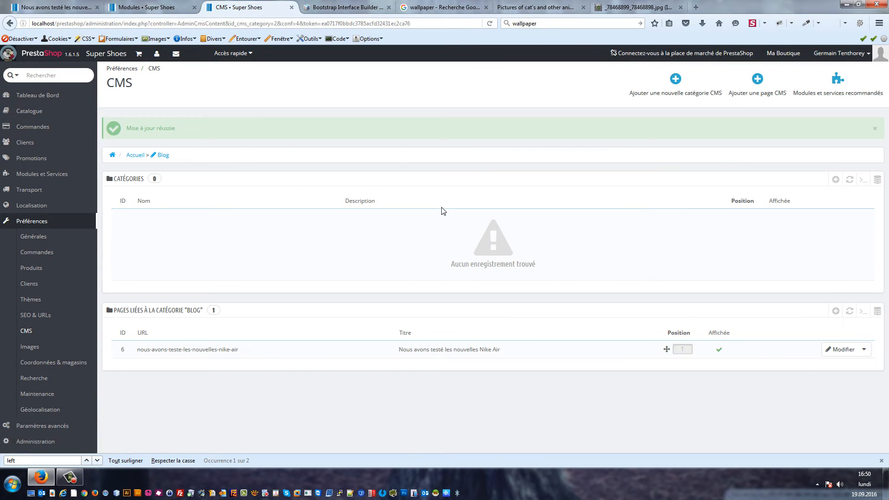
{"action": "left_click", "coordinate": [52, 6]}
{"action": "key", "text": "F5"}
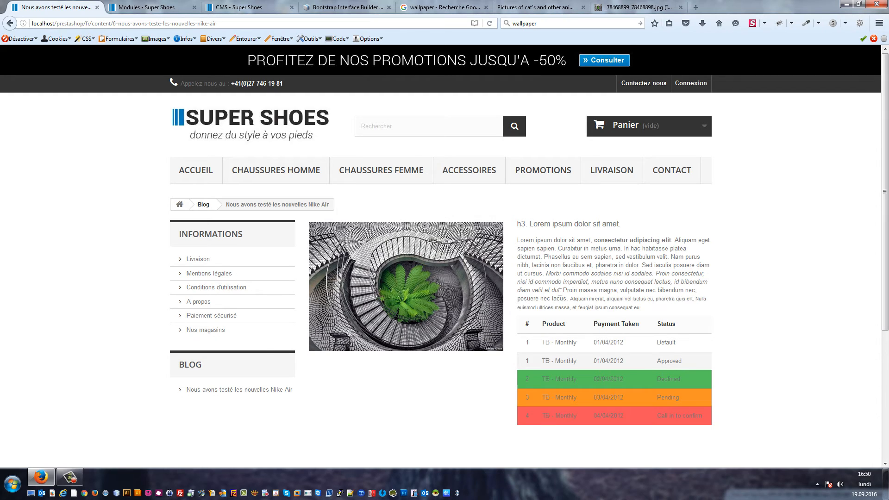
{"action": "scroll", "coordinate": [728, 276], "scroll_direction": "down", "scroll_amount": 3}
{"action": "scroll", "coordinate": [726, 281], "scroll_direction": "up", "scroll_amount": 3}
- Check the article page's image, text and table in responsive design view at 320×480, and return to normal view
{"action": "key", "text": "ctrl+shift+m"}
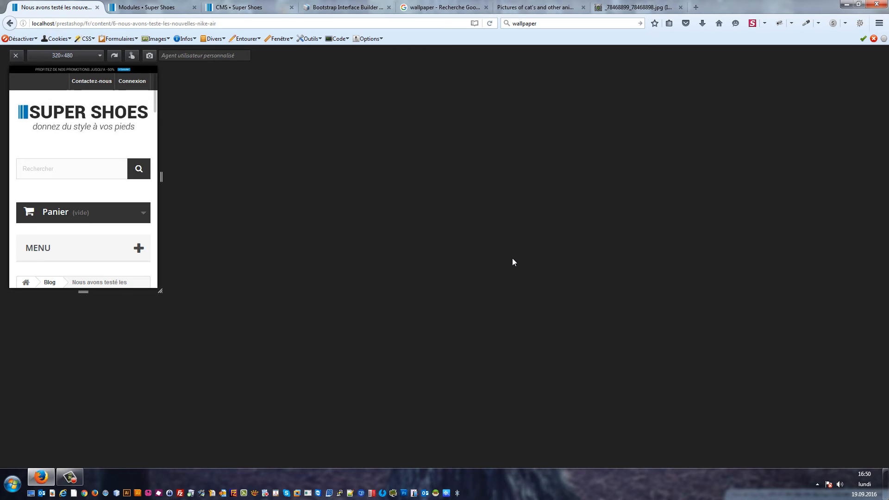
{"action": "scroll", "coordinate": [77, 177], "scroll_direction": "down", "scroll_amount": 10}
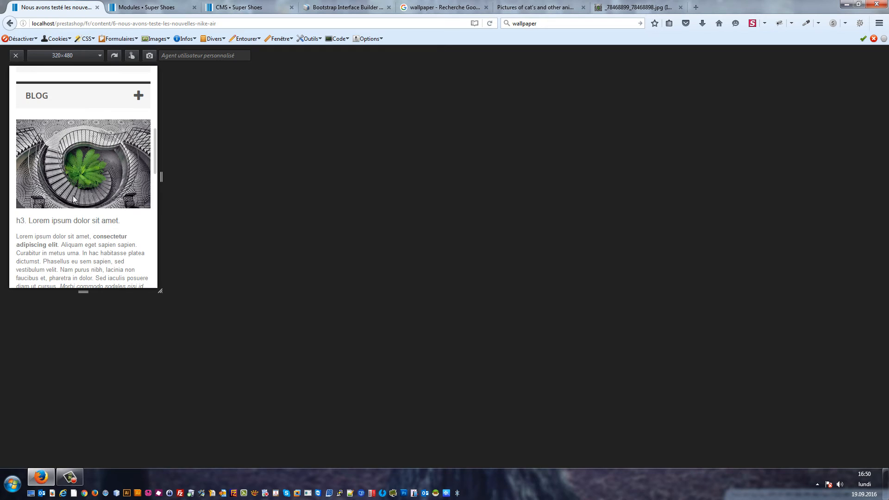
{"action": "scroll", "coordinate": [74, 200], "scroll_direction": "down", "scroll_amount": 5}
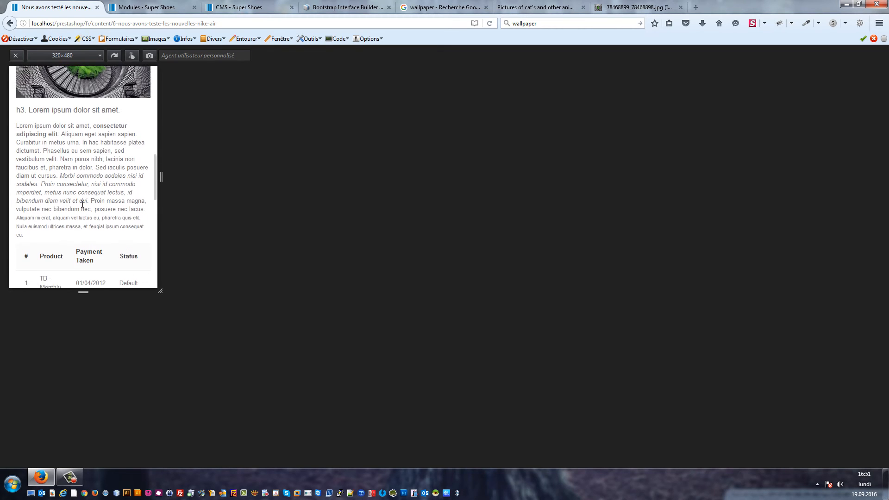
{"action": "scroll", "coordinate": [82, 204], "scroll_direction": "down", "scroll_amount": 7}
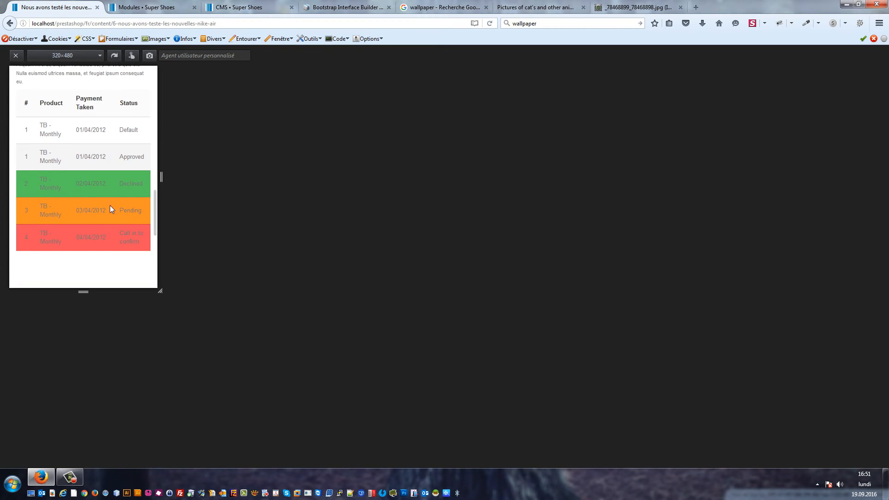
{"action": "key", "text": "ctrl+shift+m"}
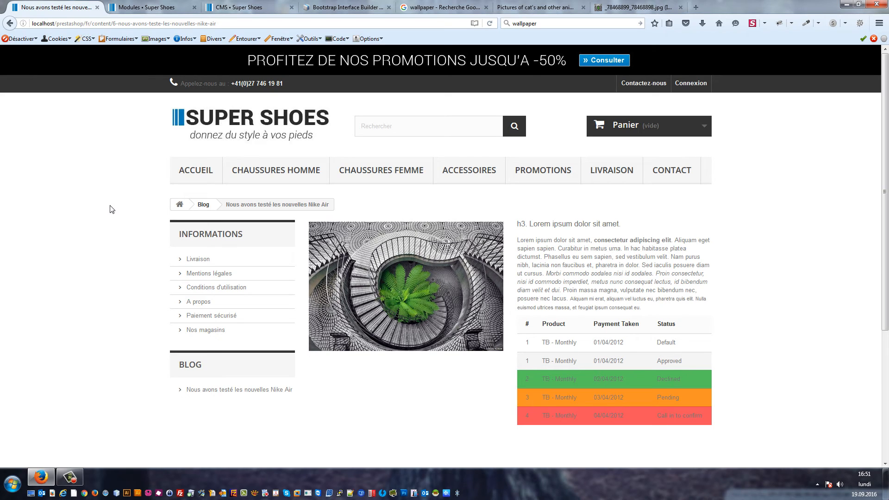
- Check the article page in responsive design view at 768×1024 in portrait and landscape orientation, and leave the view
{"action": "key", "text": "ctrl+shift+m"}
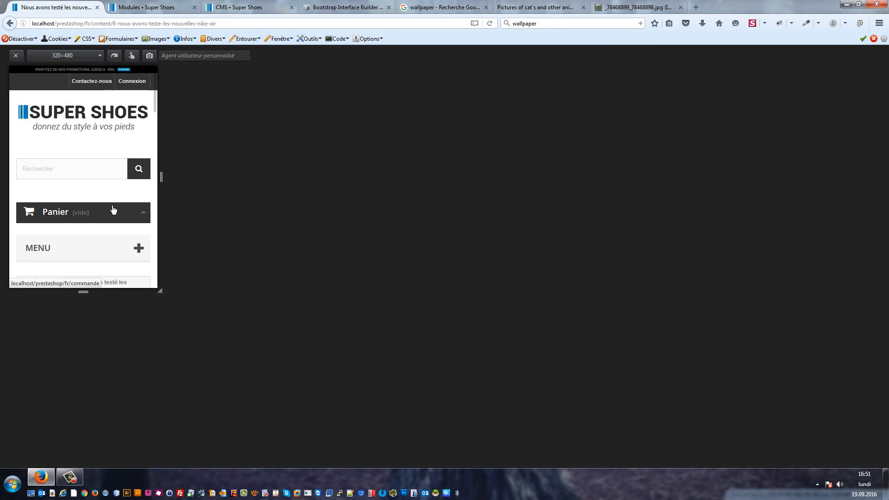
{"action": "left_click", "coordinate": [100, 55]}
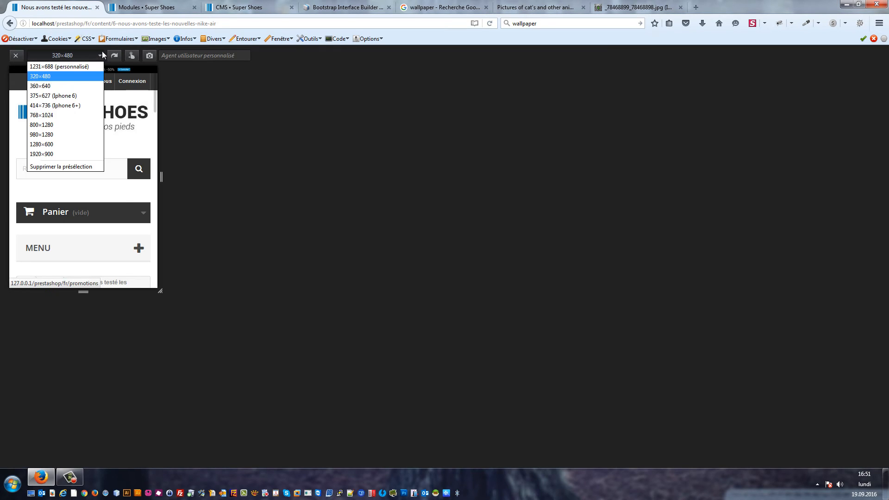
{"action": "left_click", "coordinate": [56, 115]}
{"action": "scroll", "coordinate": [262, 155], "scroll_direction": "down", "scroll_amount": 2}
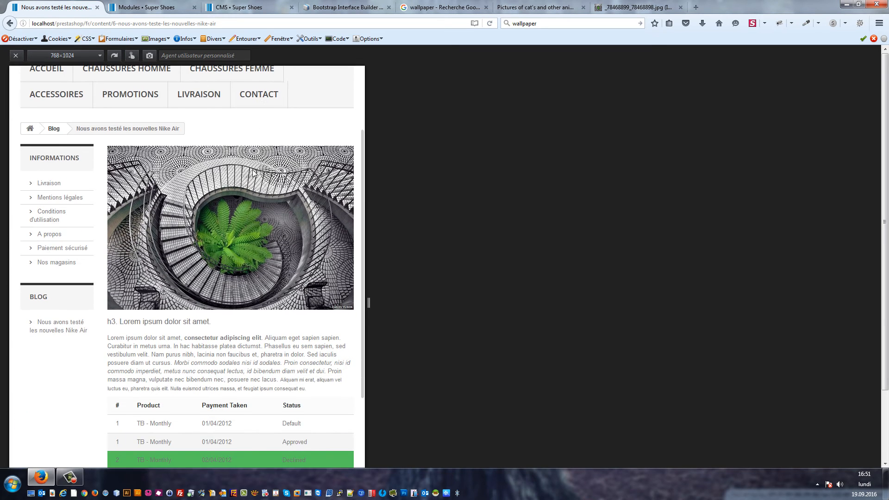
{"action": "left_click", "coordinate": [114, 55]}
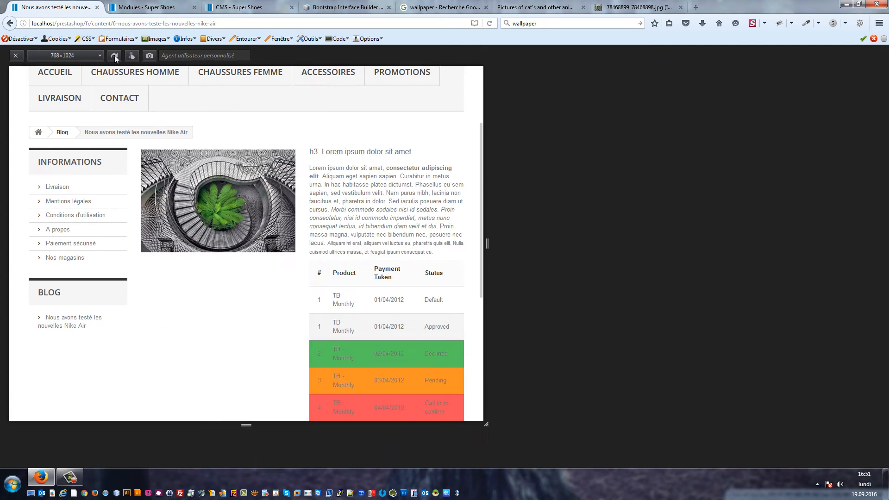
{"action": "left_click", "coordinate": [115, 56]}
{"action": "left_click", "coordinate": [115, 56]}
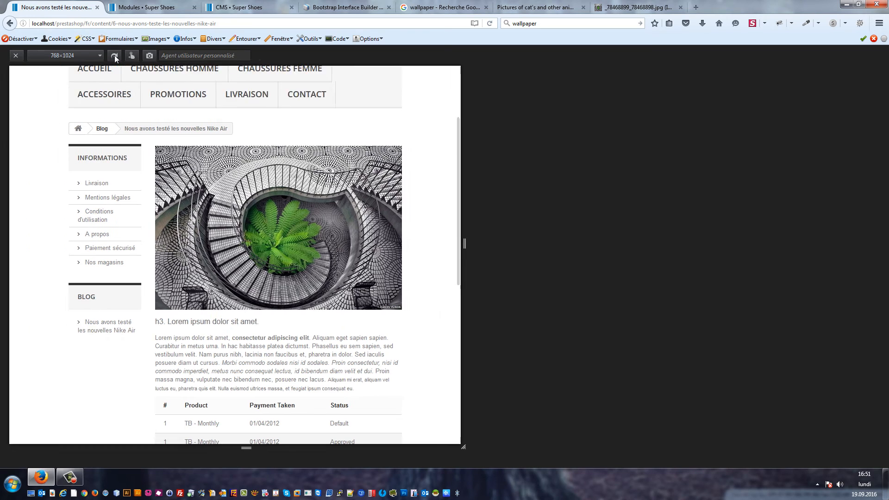
{"action": "key", "text": "ctrl+shift+m"}
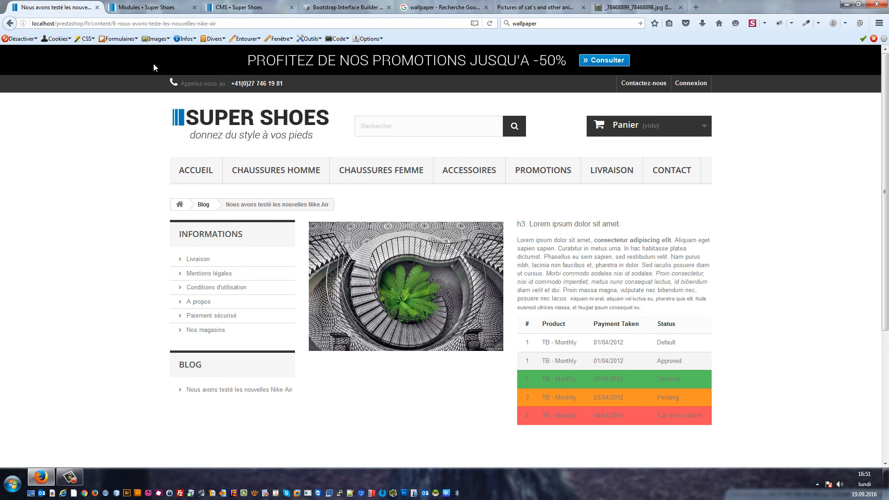
- Close the Download dialog in LayoutIt! and return to the Nike Air article's shop page
{"action": "left_click", "coordinate": [153, 9]}
{"action": "left_click", "coordinate": [235, 5]}
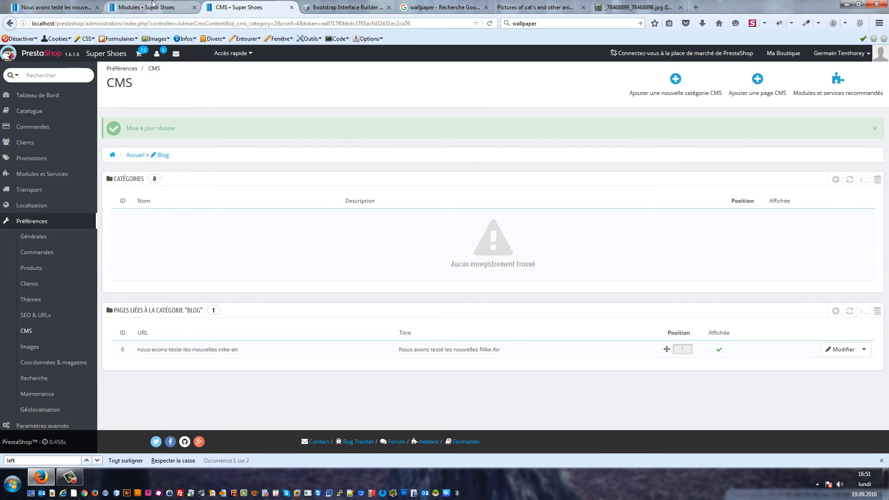
{"action": "left_click", "coordinate": [340, 6]}
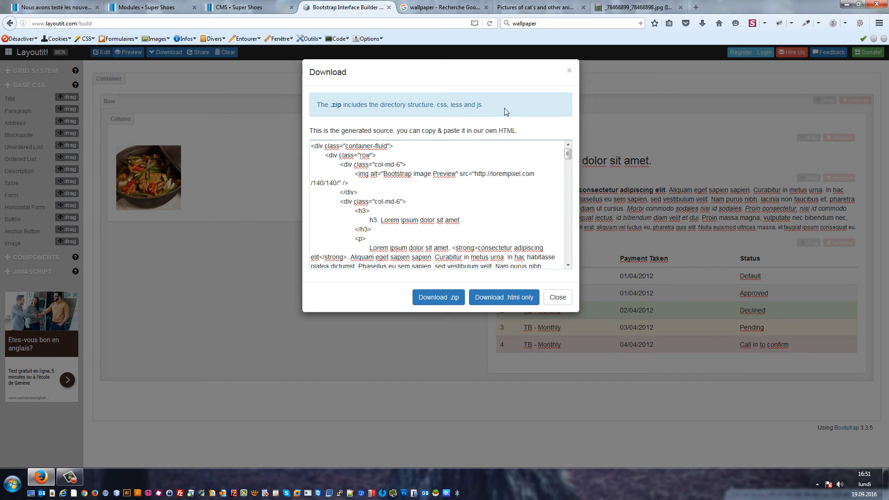
{"action": "left_click", "coordinate": [568, 70]}
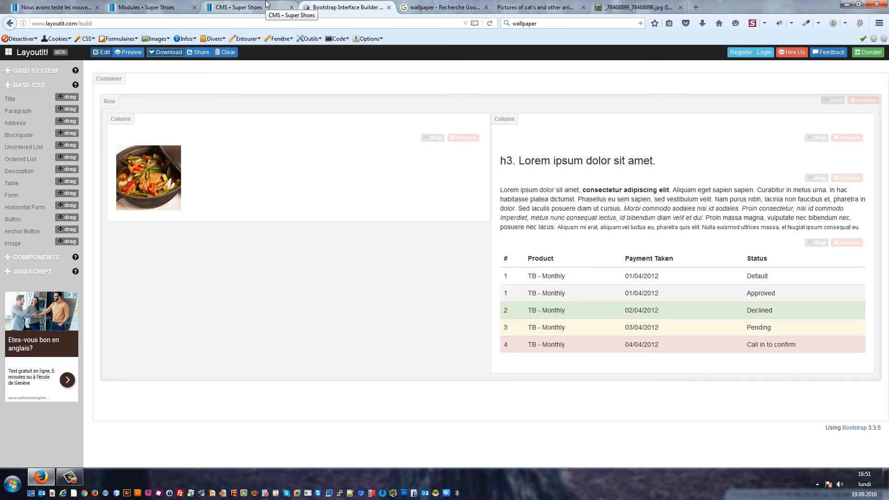
{"action": "left_click", "coordinate": [53, 7]}
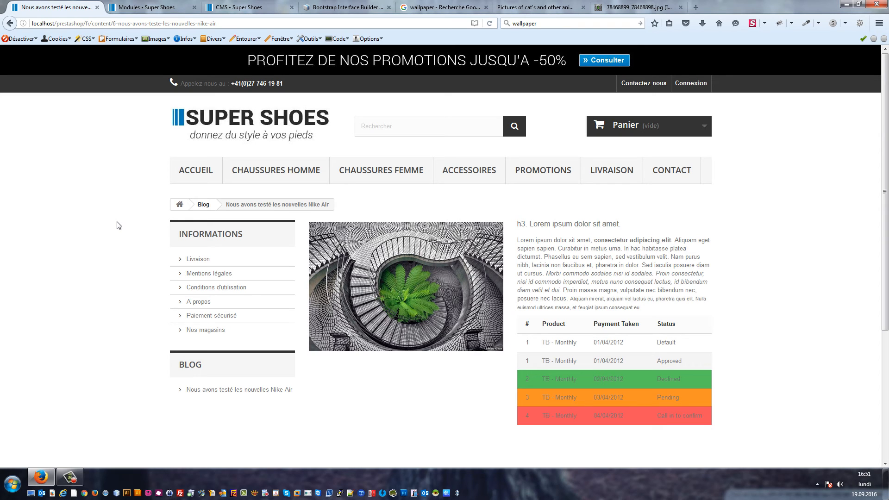
- Switch to Chrome and load the Nike Air article's page there from the shop address copied in Firefox, in a maximized window
{"action": "left_click", "coordinate": [85, 493]}
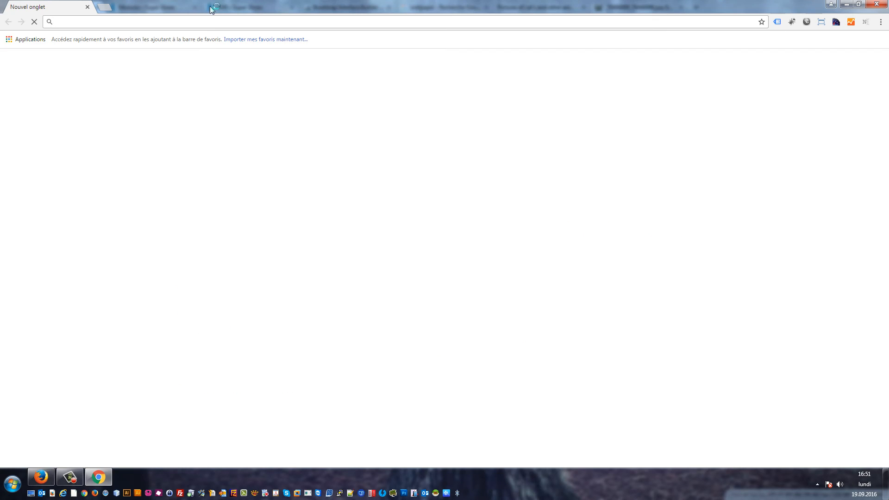
{"action": "double_click", "coordinate": [133, 3]}
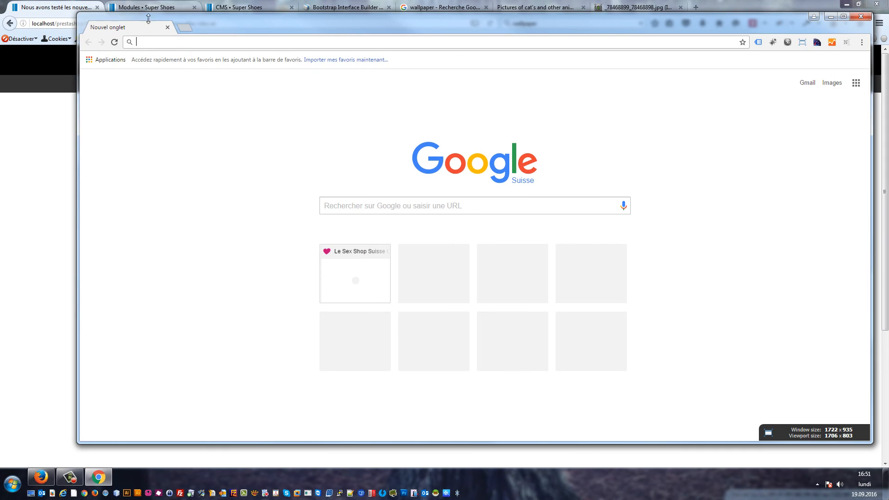
{"action": "left_click", "coordinate": [388, 251]}
{"action": "left_click", "coordinate": [66, 26]}
{"action": "key", "text": "ctrl+c"}
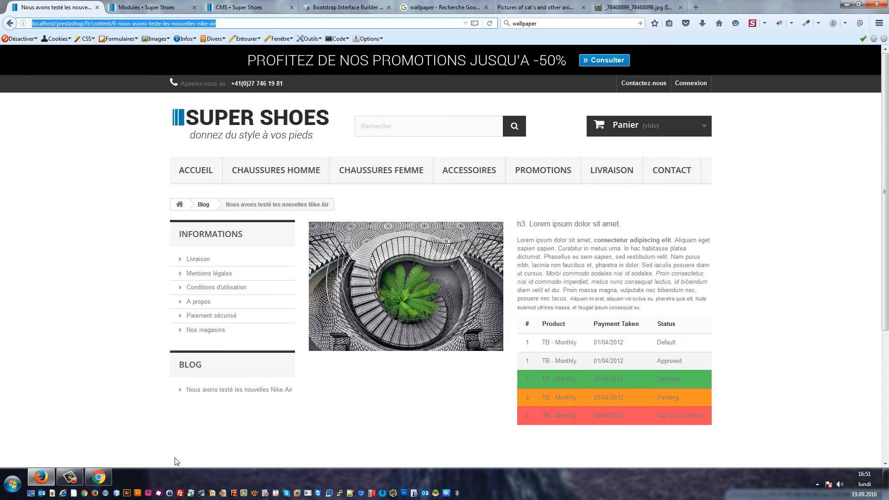
{"action": "left_click", "coordinate": [98, 477]}
{"action": "left_click", "coordinate": [162, 42]}
{"action": "key", "text": "ctrl+v"}
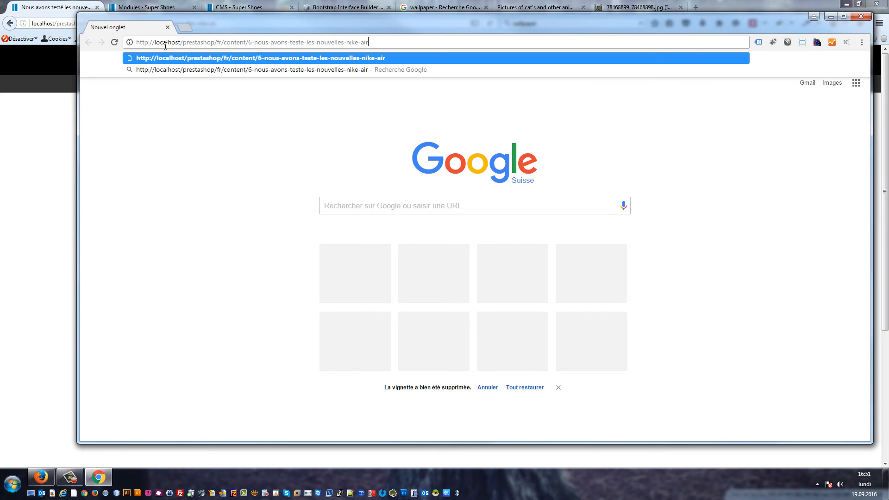
{"action": "key", "text": "Return"}
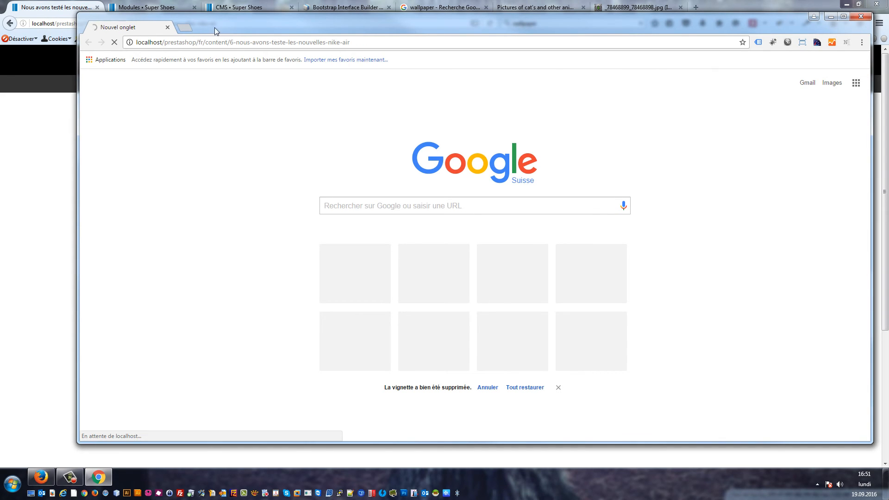
{"action": "double_click", "coordinate": [228, 21]}
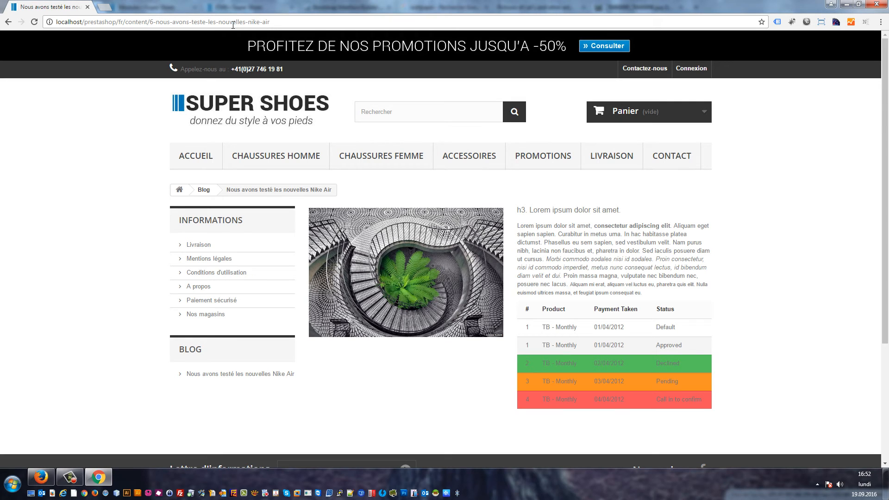
- Close the Firebug panel and turn on device emulation for the article page in the developer tools
{"action": "key", "text": "F12"}
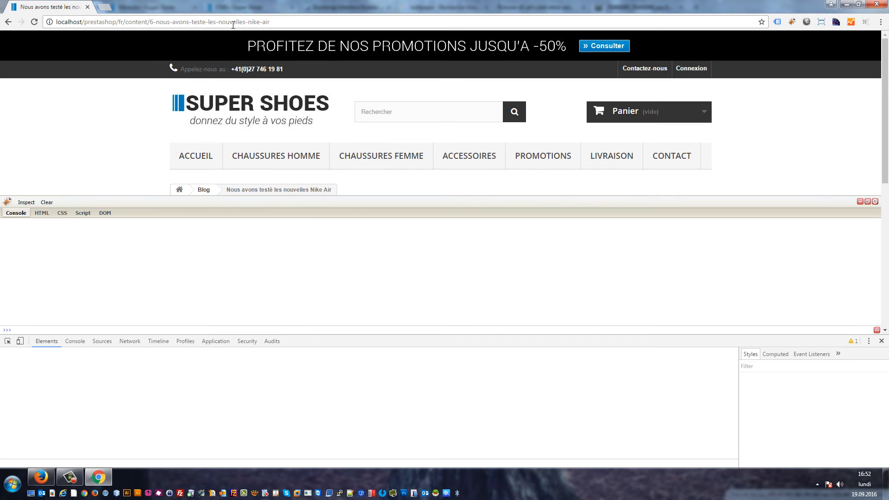
{"action": "left_click", "coordinate": [875, 202]}
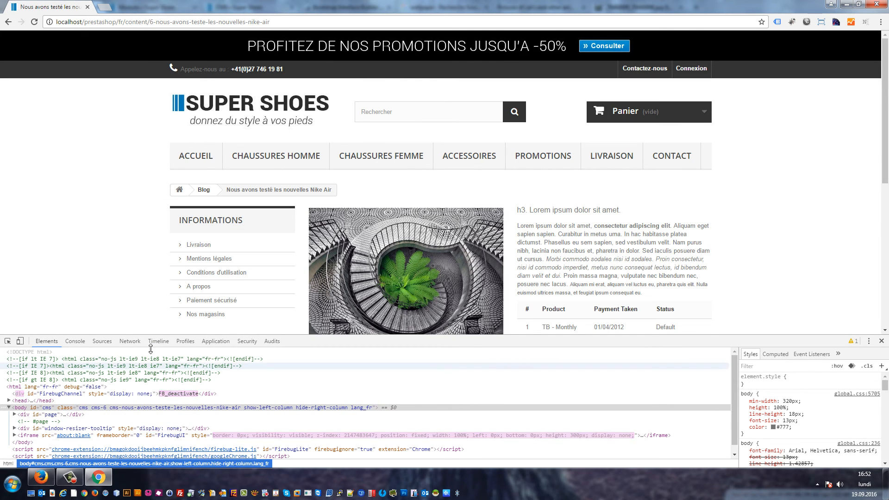
{"action": "left_click", "coordinate": [21, 343]}
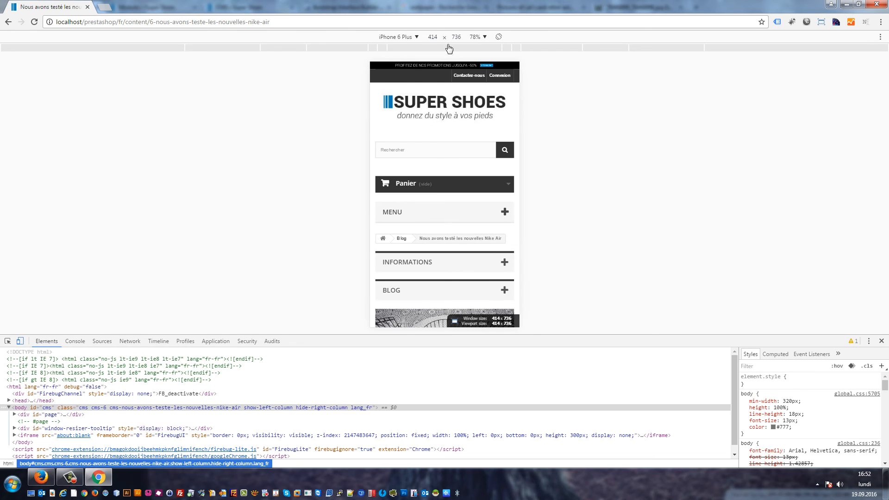
- Check the article page's layout with the Nexus 5X, iPhone 6 Plus and iPhone 6 device presets
{"action": "left_click", "coordinate": [412, 37]}
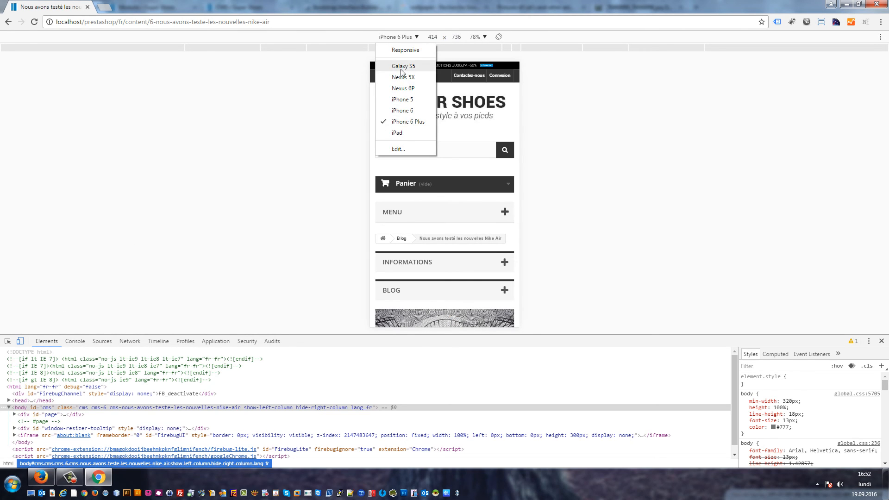
{"action": "left_click", "coordinate": [401, 77]}
{"action": "left_click", "coordinate": [400, 36]}
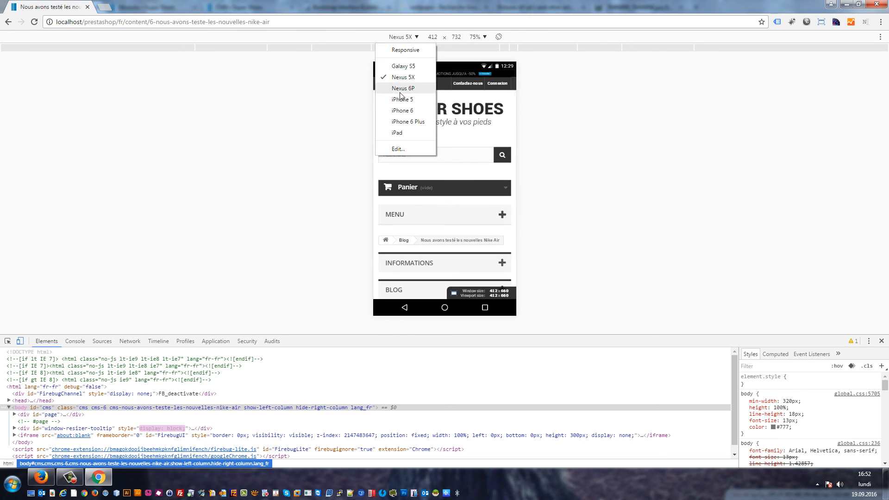
{"action": "left_click", "coordinate": [400, 121]}
{"action": "left_click", "coordinate": [416, 37]}
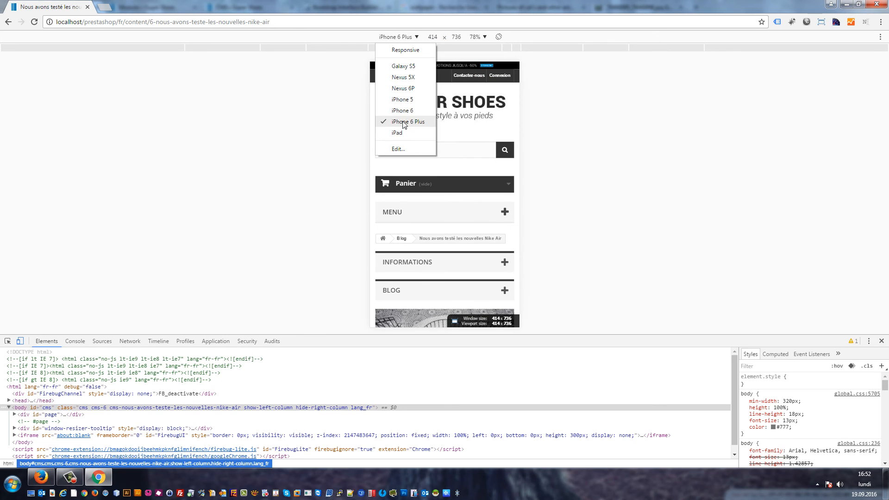
{"action": "left_click", "coordinate": [401, 111]}
{"action": "scroll", "coordinate": [457, 154], "scroll_direction": "down", "scroll_amount": 5}
{"action": "scroll", "coordinate": [457, 153], "scroll_direction": "up", "scroll_amount": 8}
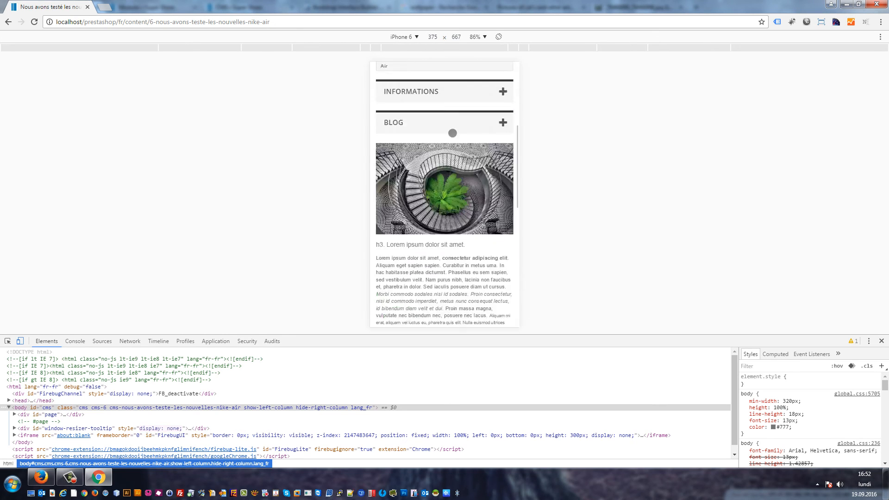
- Check the article page with the iPad device preset, rotating the device and returning it to 768×1024
{"action": "left_click", "coordinate": [416, 37]}
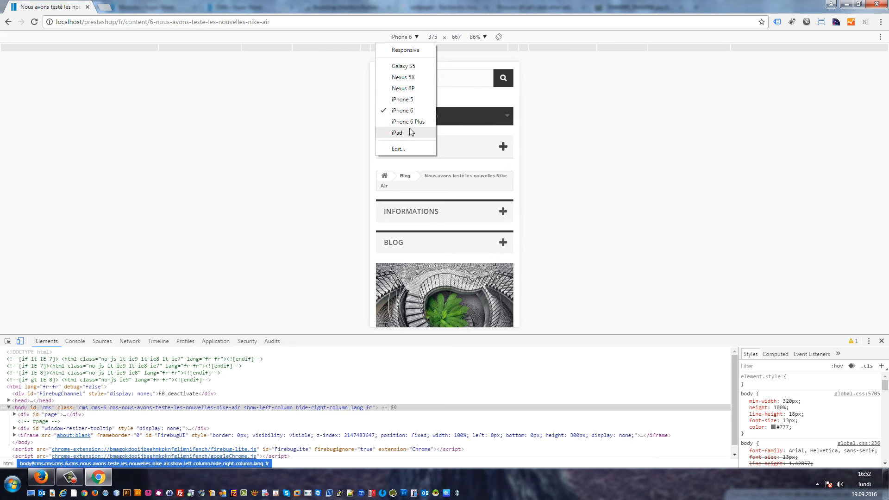
{"action": "left_click", "coordinate": [397, 133]}
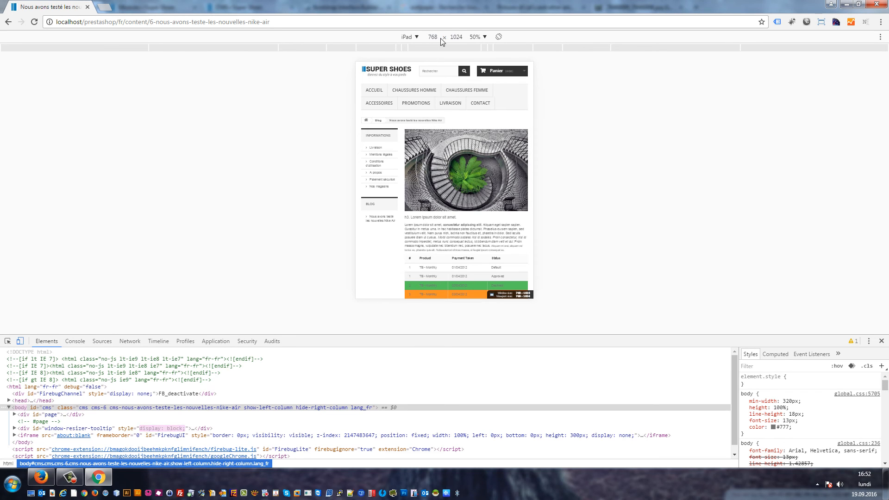
{"action": "left_click", "coordinate": [415, 37]}
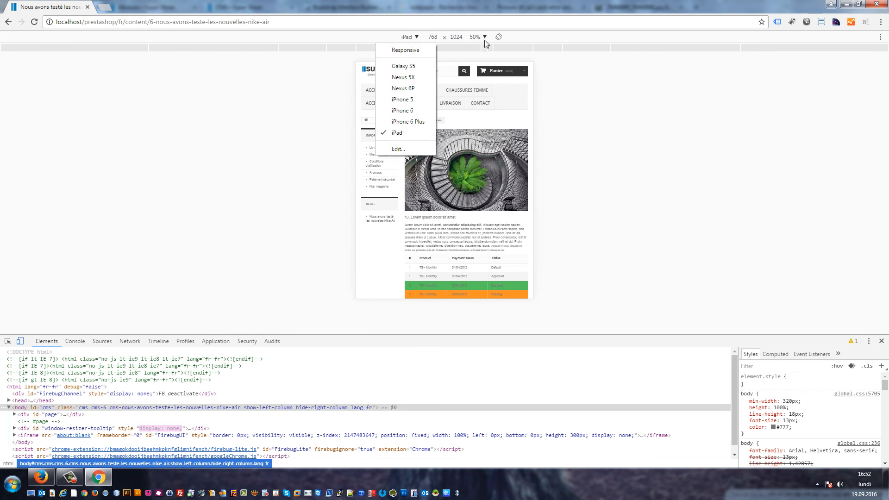
{"action": "left_click", "coordinate": [498, 37]}
{"action": "left_click", "coordinate": [499, 37]}
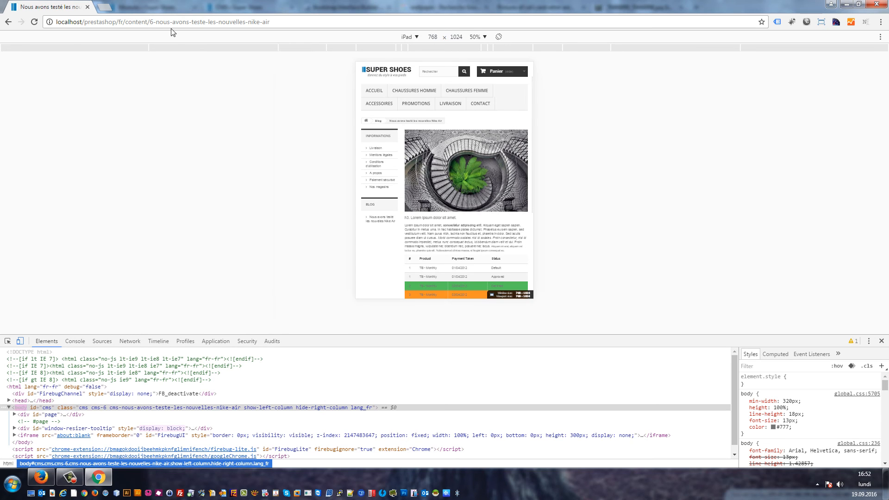
- Return to the shop in Firefox and examine the left-column blocks on the Chaussures femme category page
{"action": "key", "text": "alt+Tab"}
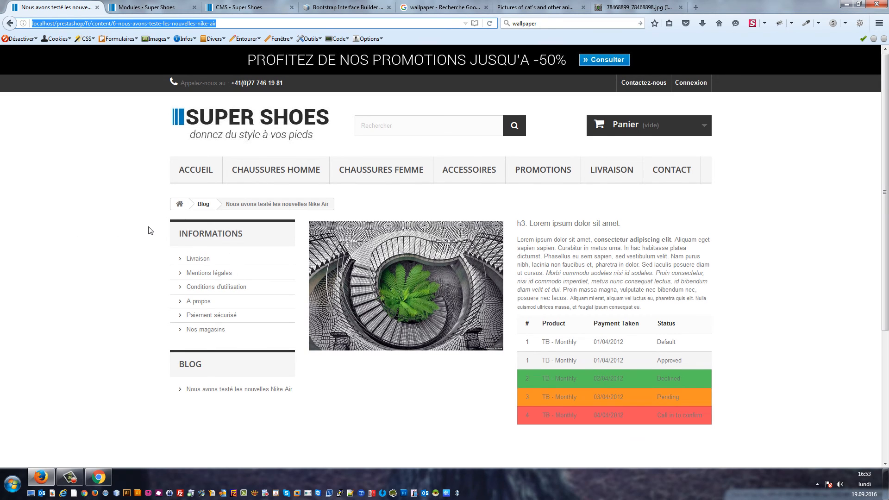
{"action": "scroll", "coordinate": [162, 213], "scroll_direction": "down", "scroll_amount": 2}
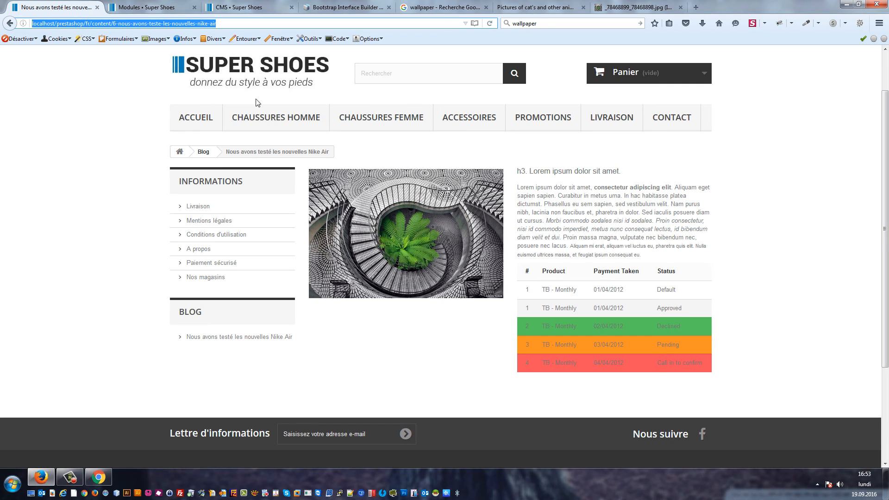
{"action": "left_click", "coordinate": [380, 119]}
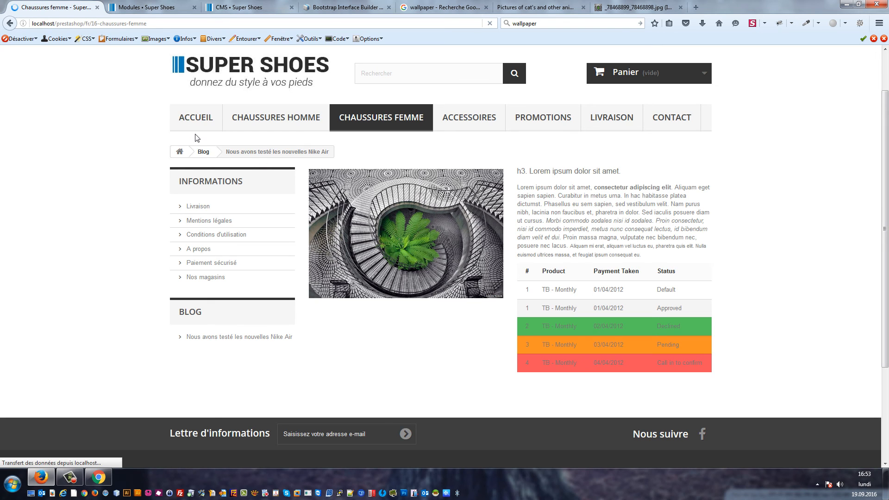
{"action": "scroll", "coordinate": [177, 138], "scroll_direction": "down", "scroll_amount": 7}
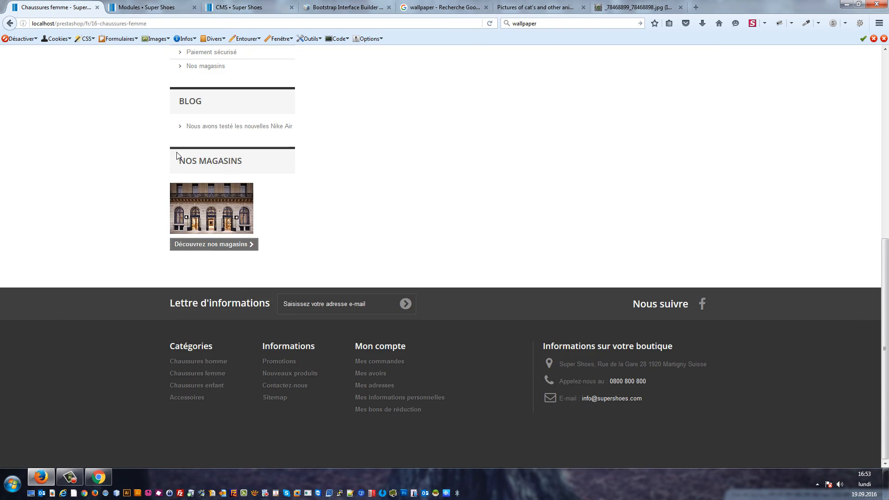
{"action": "scroll", "coordinate": [218, 144], "scroll_direction": "up", "scroll_amount": 5}
{"action": "scroll", "coordinate": [268, 152], "scroll_direction": "down", "scroll_amount": 4}
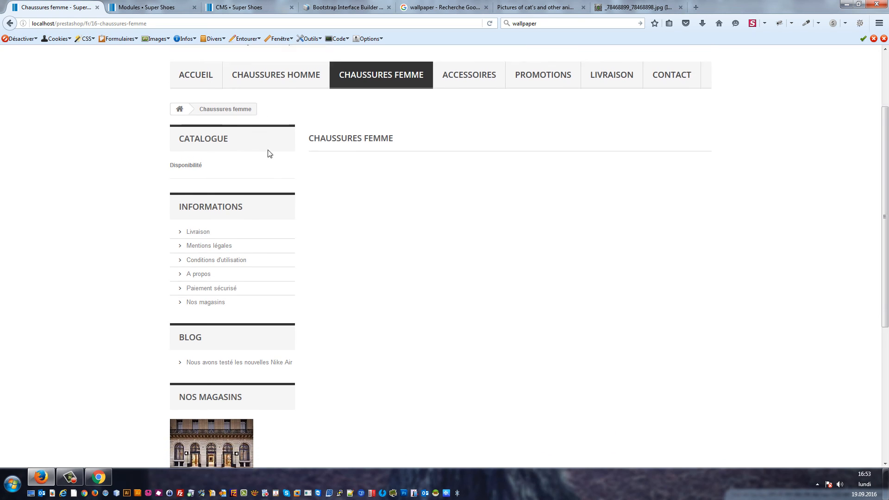
{"action": "scroll", "coordinate": [421, 211], "scroll_direction": "up", "scroll_amount": 6}
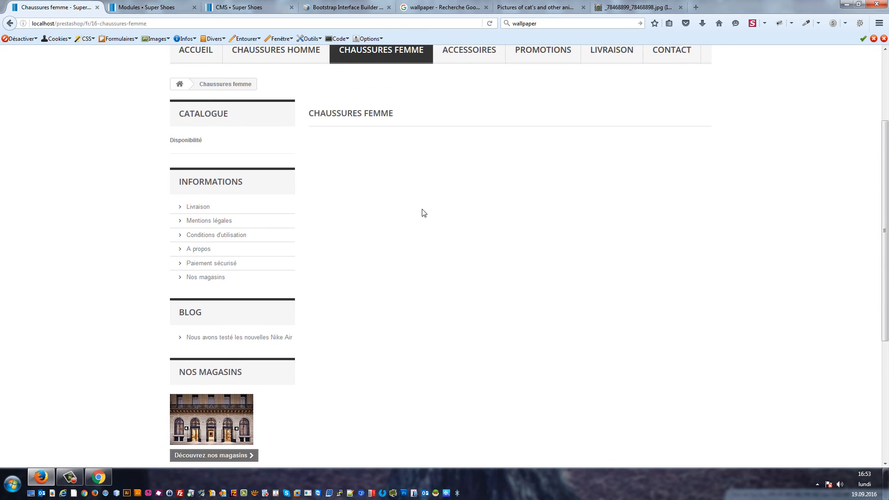
{"action": "scroll", "coordinate": [236, 281], "scroll_direction": "down", "scroll_amount": 4}
{"action": "scroll", "coordinate": [202, 300], "scroll_direction": "up", "scroll_amount": 4}
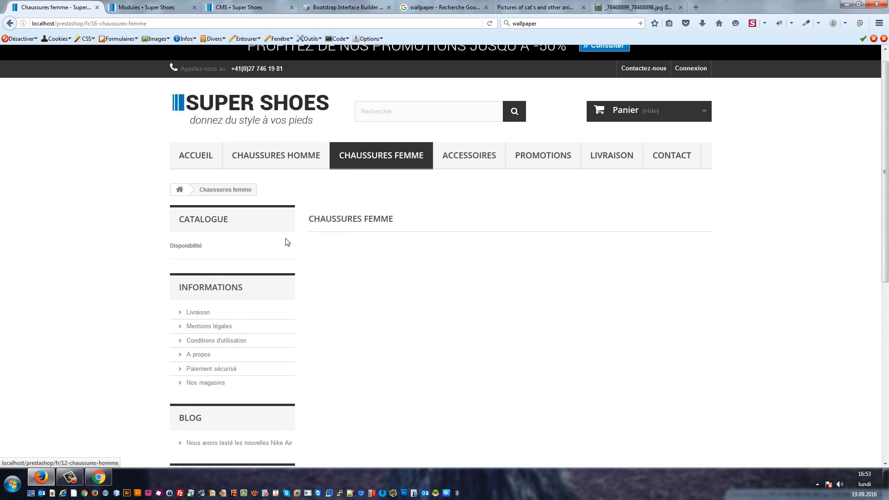
{"action": "scroll", "coordinate": [89, 327], "scroll_direction": "down", "scroll_amount": 4}
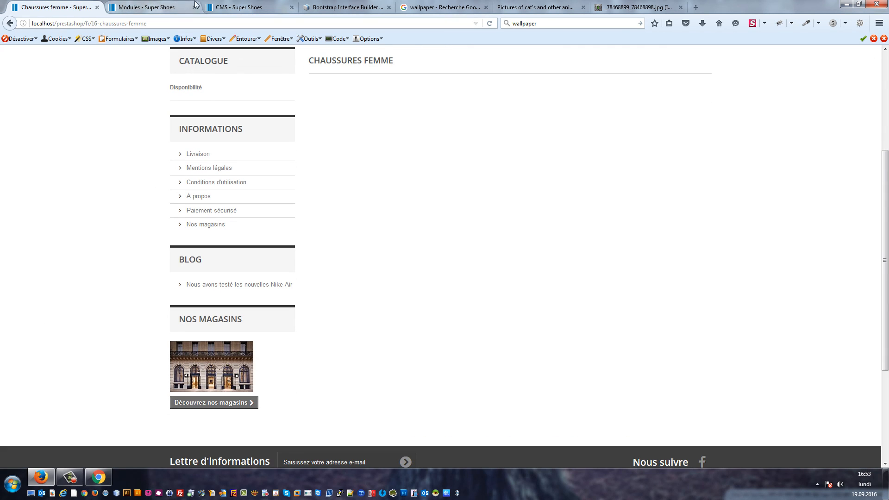
- Open the module Positions page from the CMS back office and place its tab directly after the shop tab
{"action": "left_click", "coordinate": [228, 5]}
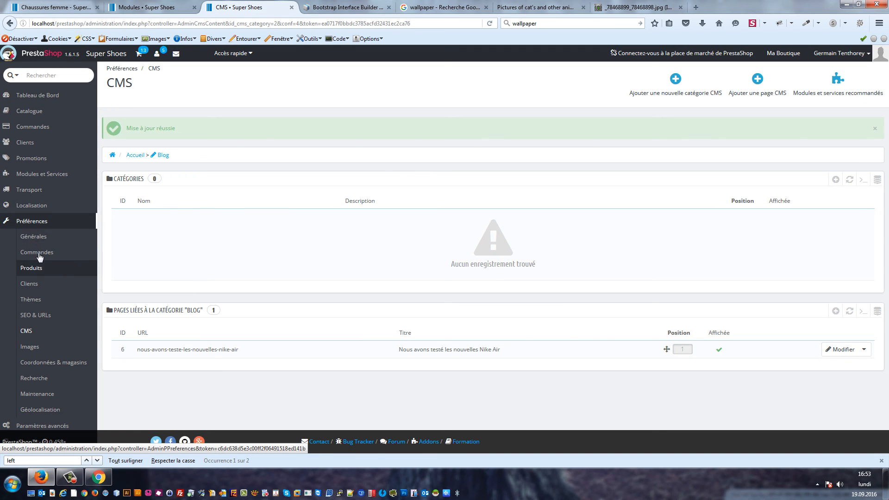
{"action": "mouse_move", "coordinate": [54, 175]}
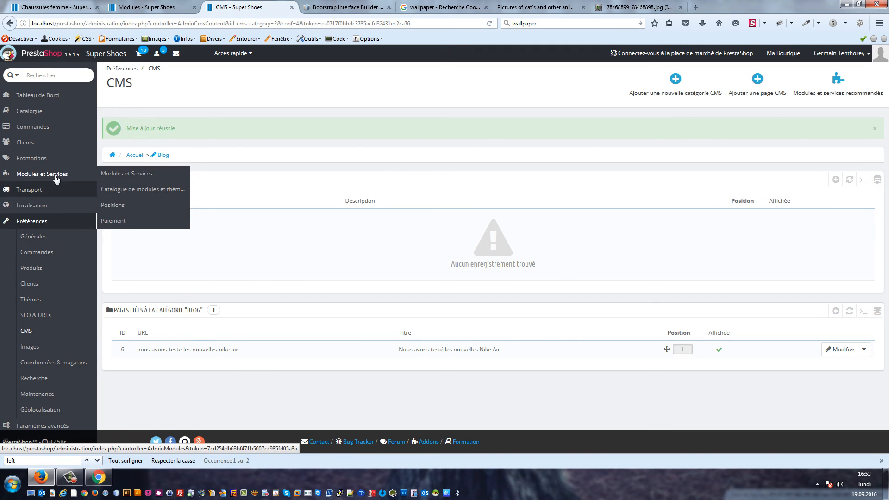
{"action": "left_click", "coordinate": [114, 205]}
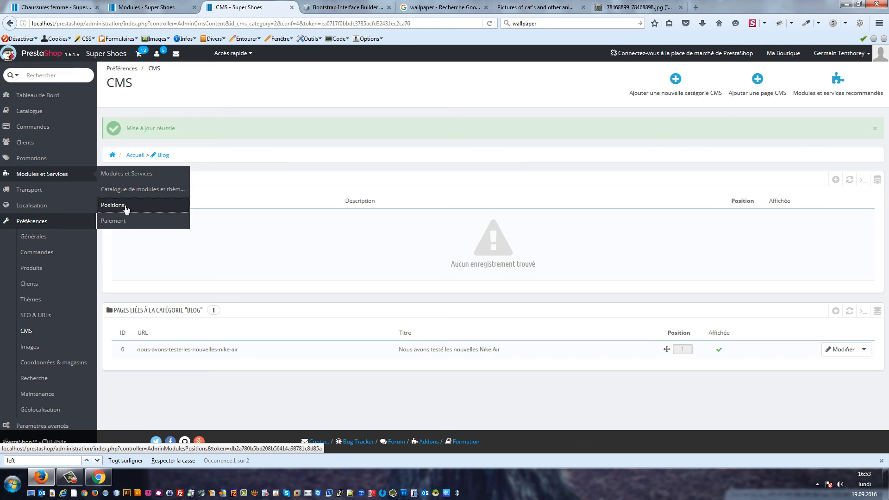
{"action": "left_click_drag", "start_coordinate": [257, 4], "coordinate": [148, 5]}
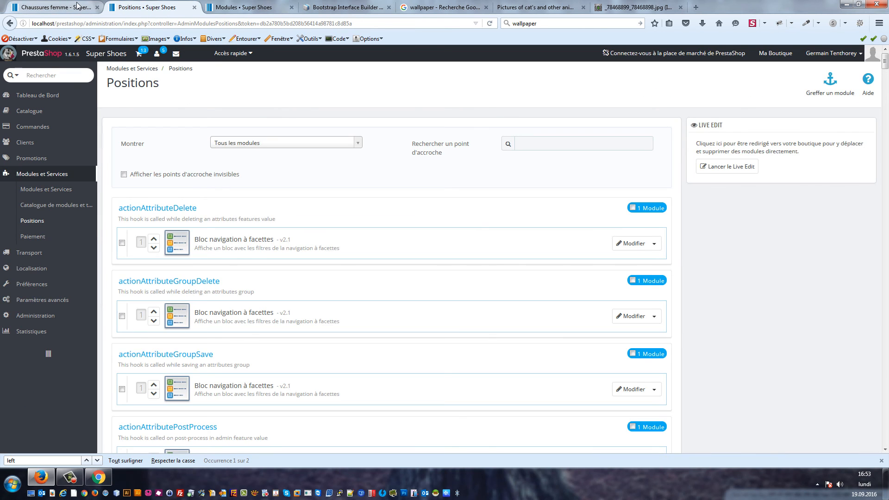
{"action": "left_click", "coordinate": [76, 5]}
{"action": "left_click", "coordinate": [185, 5]}
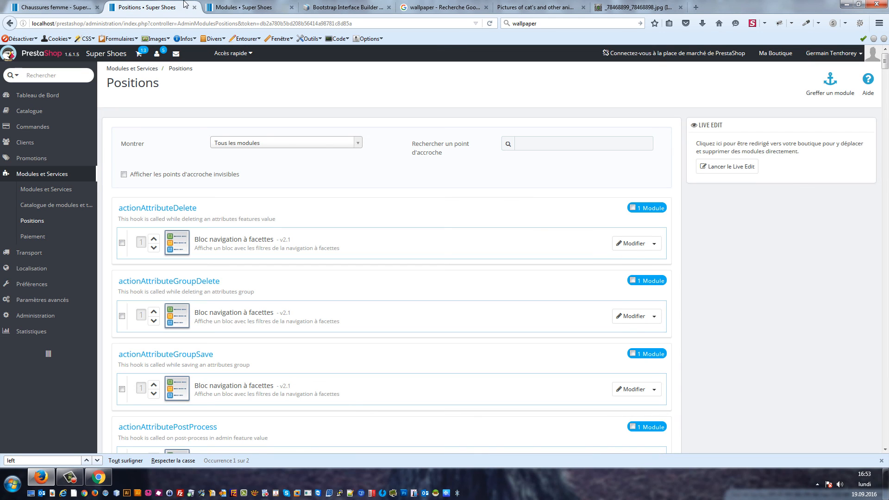
- Find "left" on the Positions page and examine the order of the modules hooked to displayLeftColumn
{"action": "key", "text": "ctrl+f"}
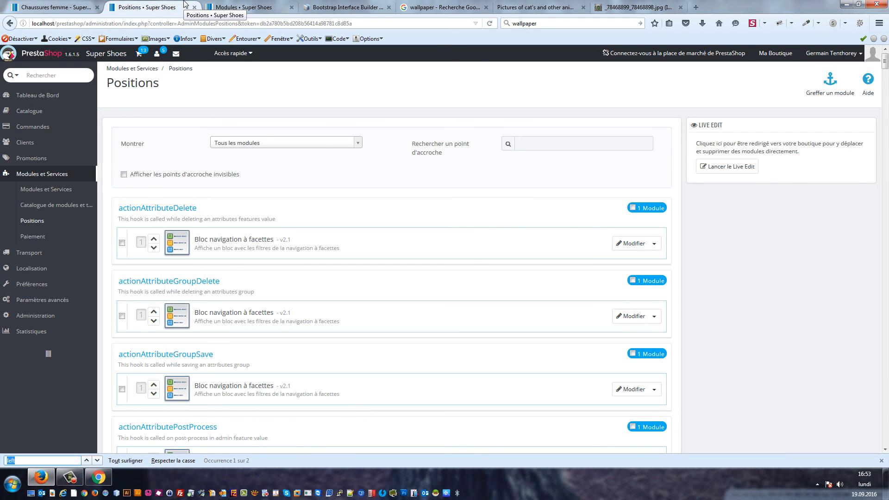
{"action": "type", "text": "left"}
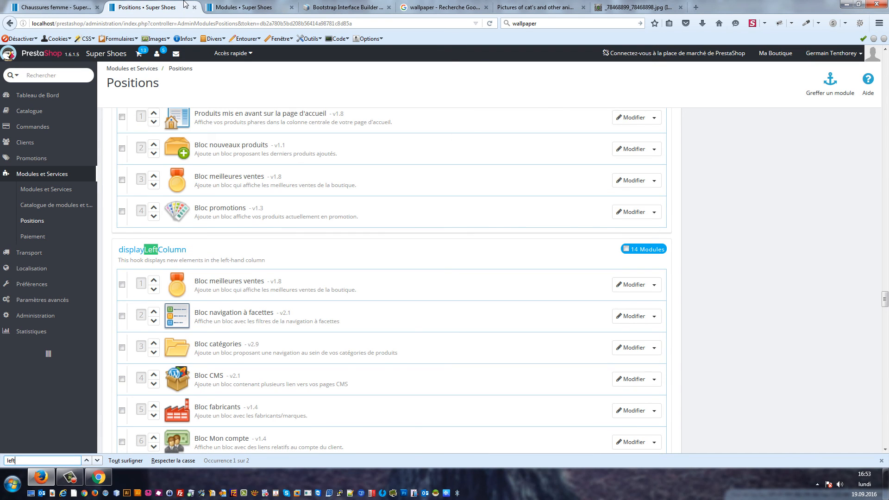
{"action": "scroll", "coordinate": [313, 199], "scroll_direction": "down", "scroll_amount": 5}
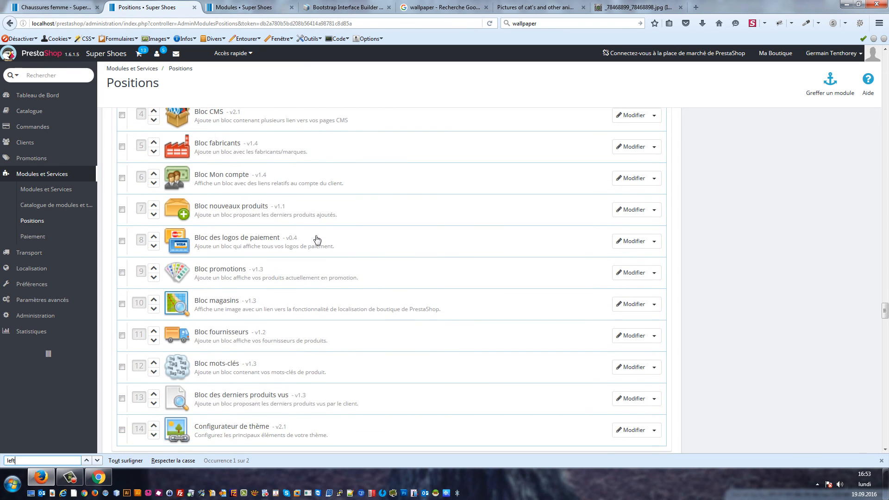
{"action": "scroll", "coordinate": [291, 227], "scroll_direction": "up", "scroll_amount": 3}
{"action": "scroll", "coordinate": [267, 227], "scroll_direction": "down", "scroll_amount": 5}
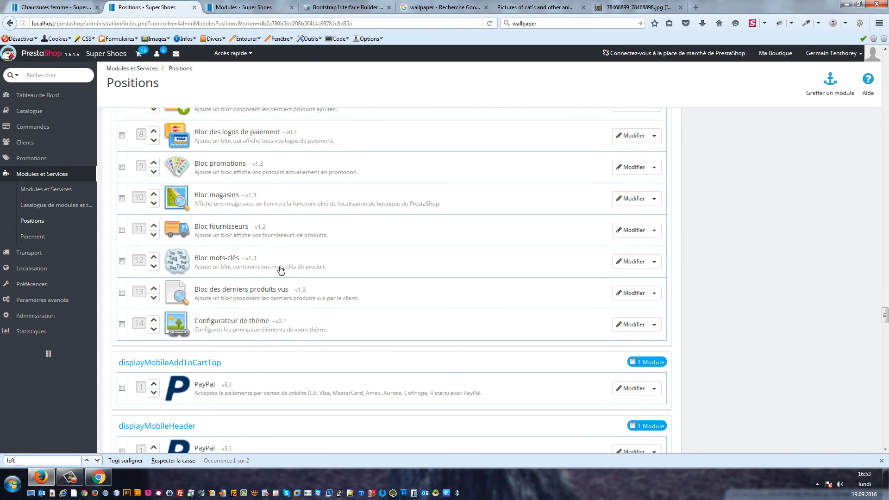
{"action": "scroll", "coordinate": [275, 296], "scroll_direction": "up", "scroll_amount": 4}
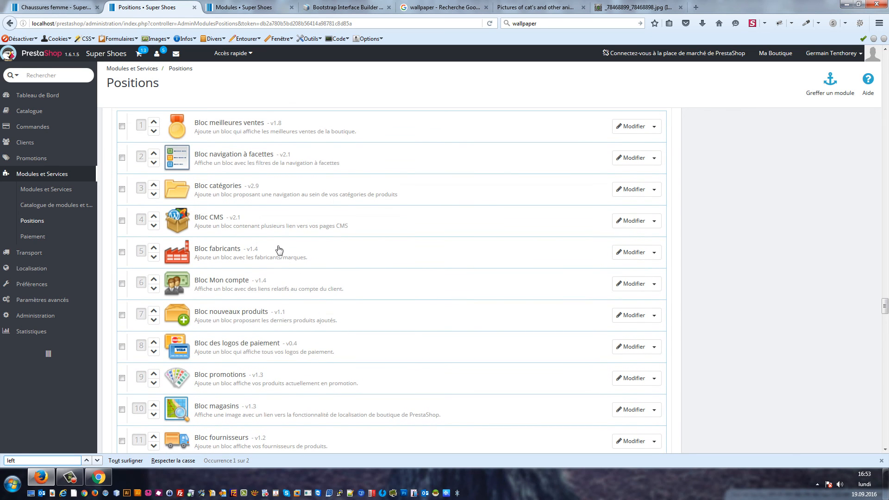
- Open the displayLeftColumn hook settings of Bloc CMS and review the INFORMATIONS and BLOG blocks on the shop's Chaussures femme page
{"action": "left_click", "coordinate": [632, 222]}
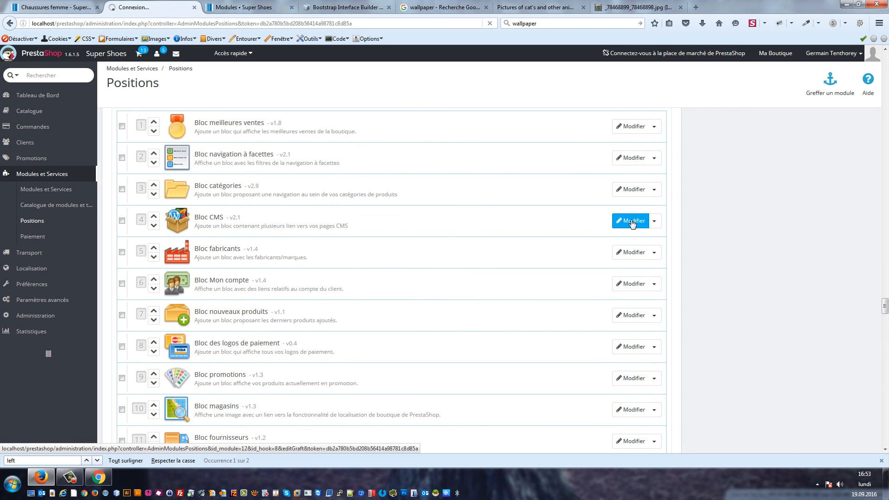
{"action": "left_click", "coordinate": [38, 5]}
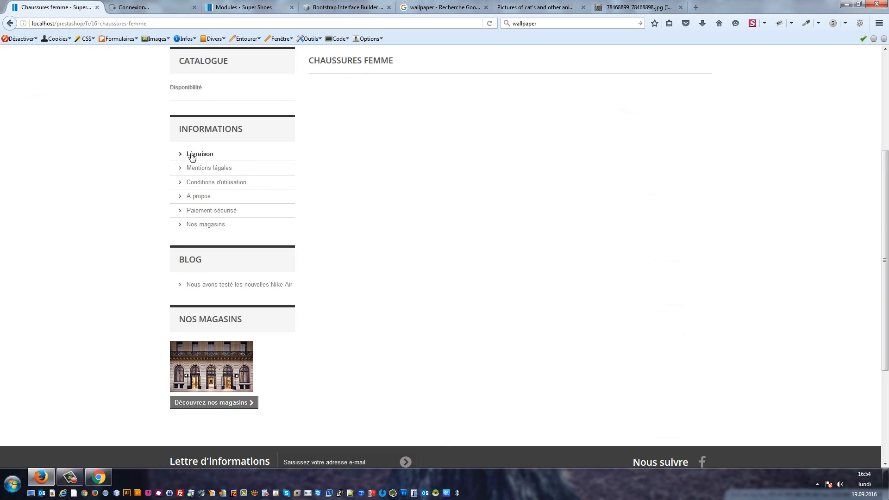
{"action": "scroll", "coordinate": [180, 172], "scroll_direction": "up", "scroll_amount": 4}
{"action": "scroll", "coordinate": [176, 175], "scroll_direction": "down", "scroll_amount": 5}
{"action": "left_click", "coordinate": [133, 6]}
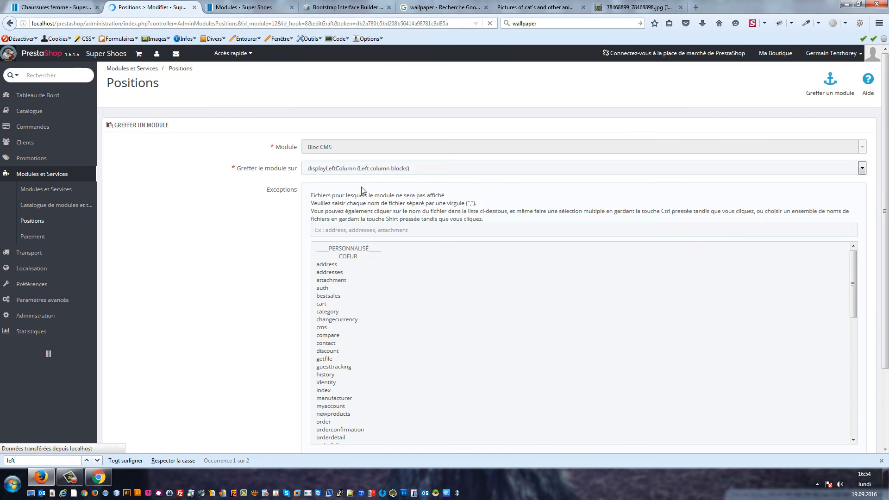
{"action": "scroll", "coordinate": [404, 305], "scroll_direction": "down", "scroll_amount": 1}
{"action": "scroll", "coordinate": [386, 296], "scroll_direction": "up", "scroll_amount": 1}
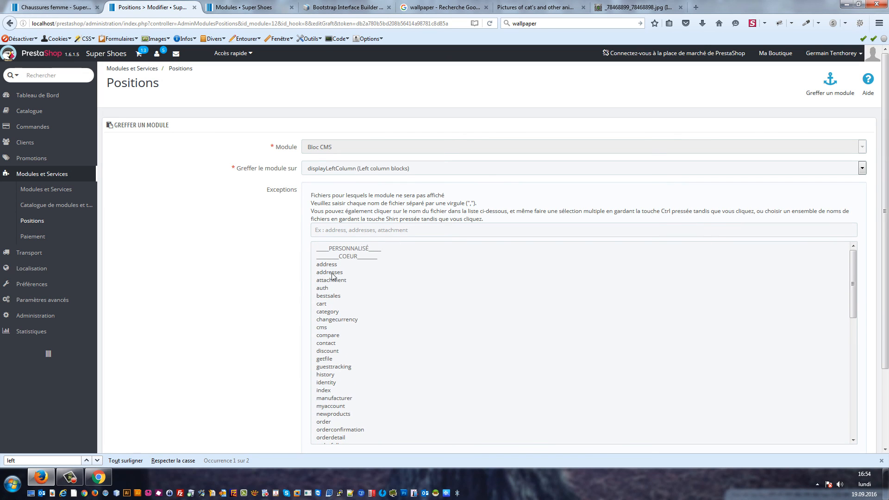
- Select all core pages from address through supplier as exceptions where Bloc CMS is not displayed in the left column
{"action": "left_click", "coordinate": [335, 265]}
{"action": "scroll", "coordinate": [387, 289], "scroll_direction": "down", "scroll_amount": 5}
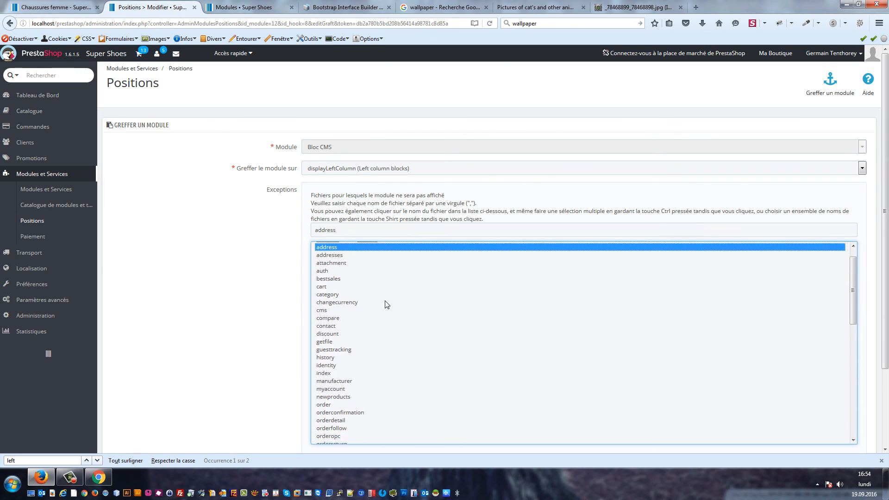
{"action": "scroll", "coordinate": [382, 315], "scroll_direction": "down", "scroll_amount": 5}
{"action": "left_click", "coordinate": [348, 357], "text": "shift"}
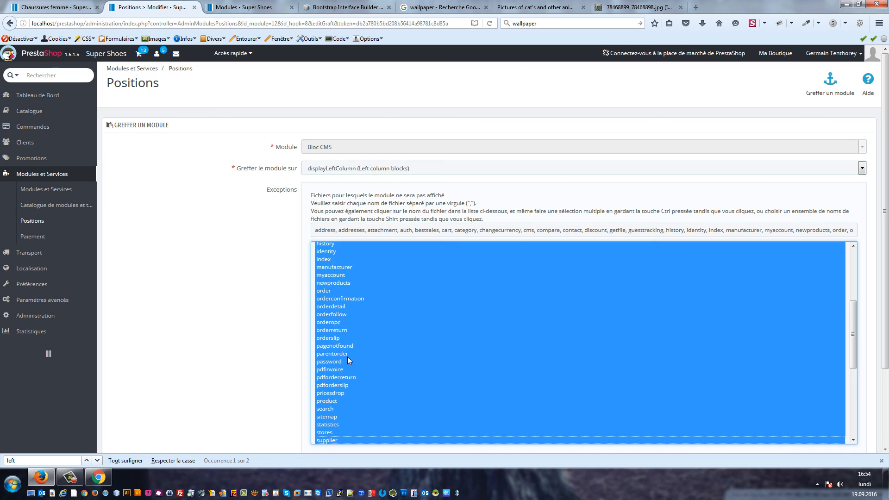
- Remove cms from the selected exceptions while keeping the other pages, and save the Bloc CMS hook settings
{"action": "scroll", "coordinate": [414, 311], "scroll_direction": "up", "scroll_amount": 5}
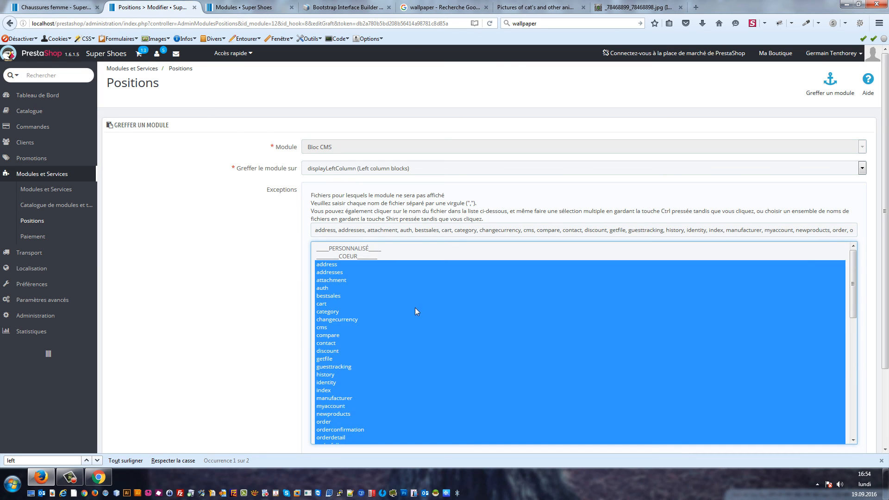
{"action": "left_click", "coordinate": [327, 328], "text": "ctrl"}
{"action": "scroll", "coordinate": [644, 321], "scroll_direction": "down", "scroll_amount": 3}
{"action": "scroll", "coordinate": [866, 361], "scroll_direction": "down", "scroll_amount": 2}
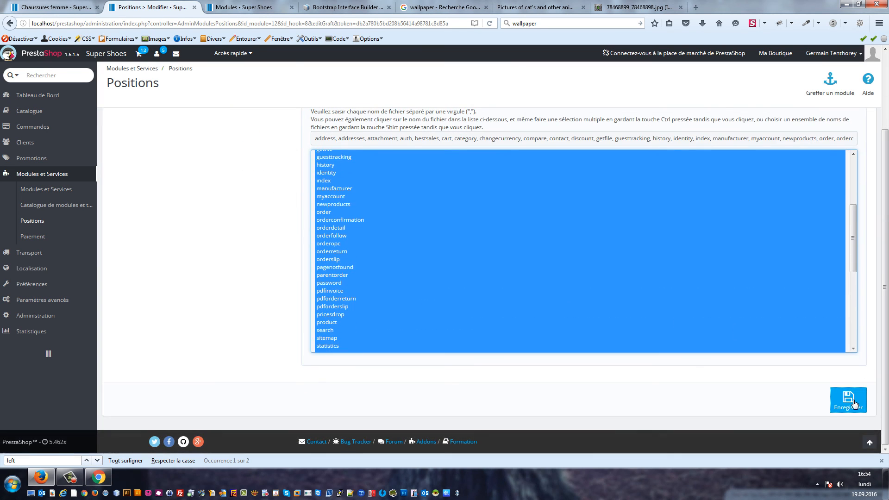
{"action": "left_click", "coordinate": [855, 404]}
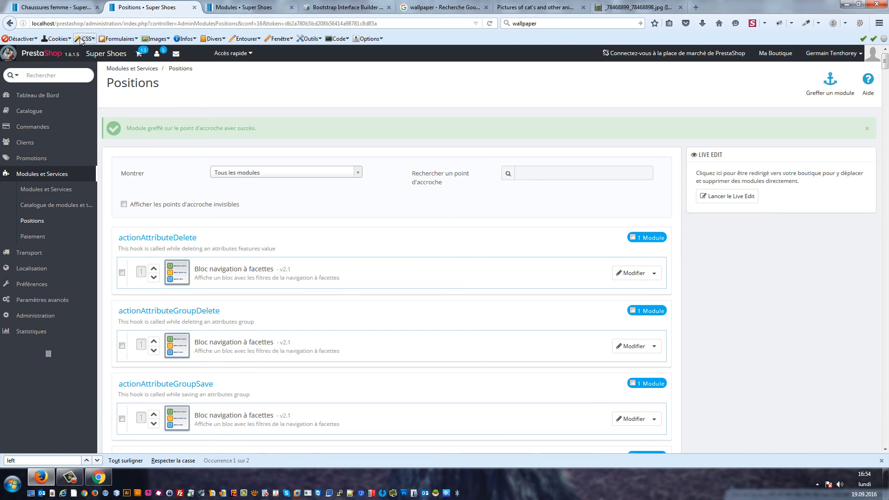
- Reload the shop's Chaussures femme page and compare its left-column blocks with those on the Livraison, Accessoires and Chaussures homme pages
{"action": "left_click", "coordinate": [57, 14]}
{"action": "key", "text": "F5"}
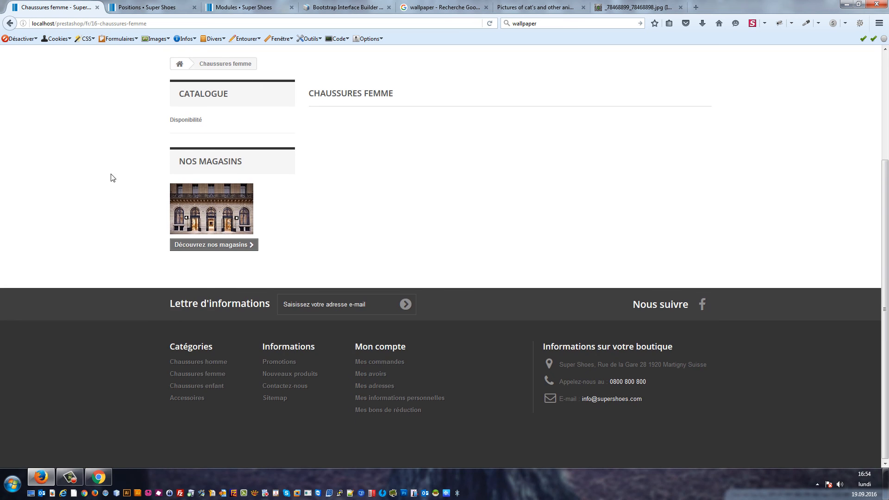
{"action": "scroll", "coordinate": [184, 219], "scroll_direction": "up", "scroll_amount": 6}
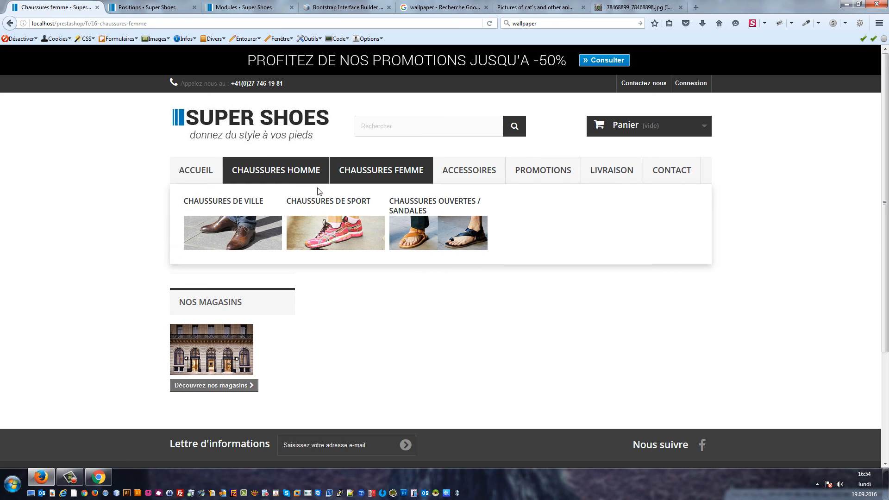
{"action": "left_click_drag", "start_coordinate": [532, 158], "coordinate": [613, 169]}
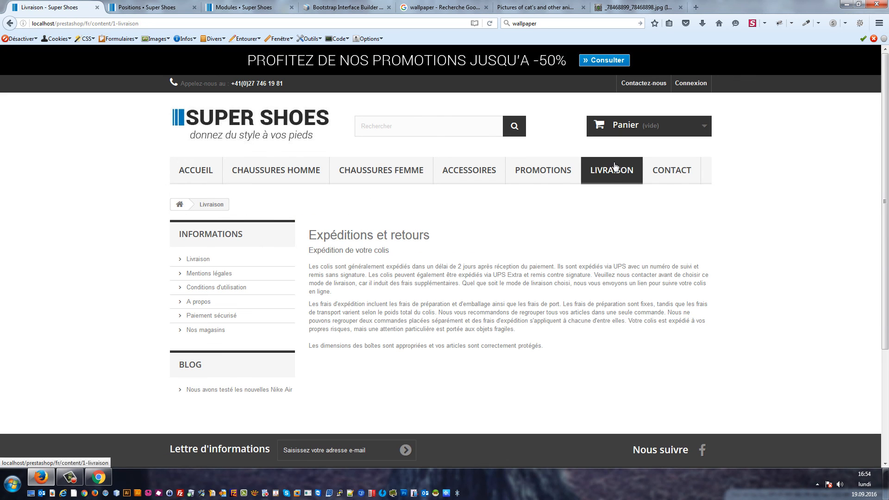
{"action": "left_click", "coordinate": [477, 181]}
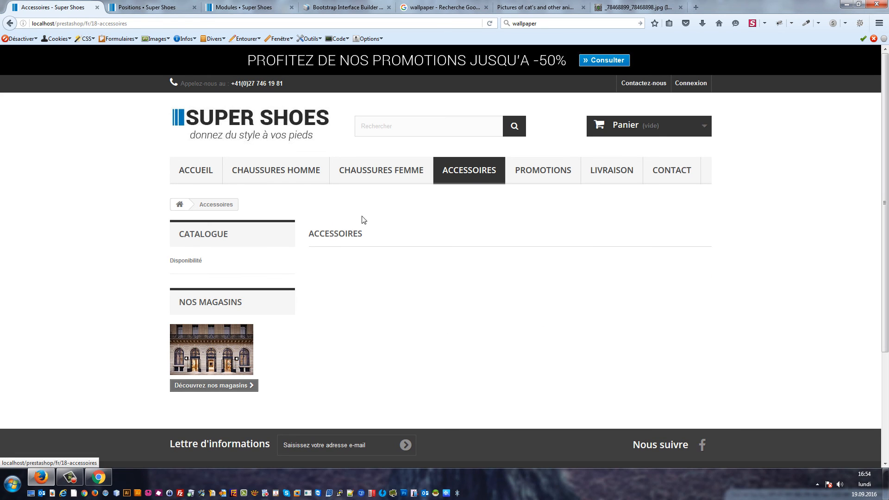
{"action": "mouse_move", "coordinate": [255, 178]}
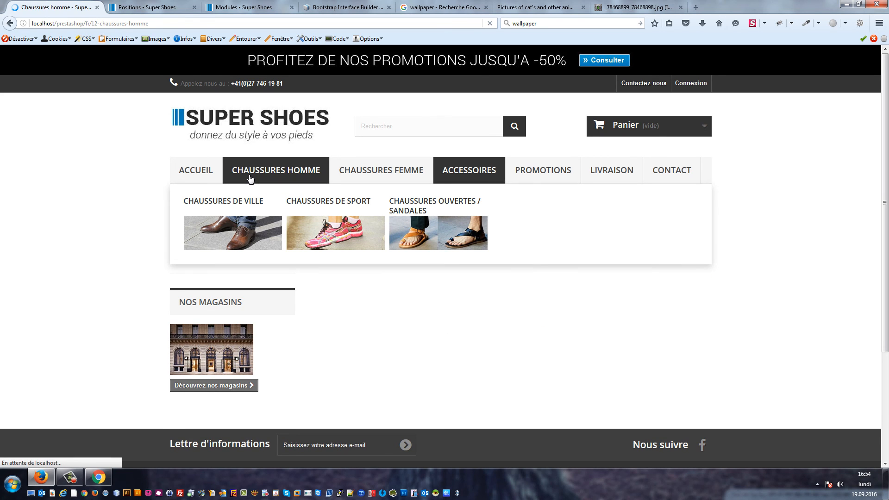